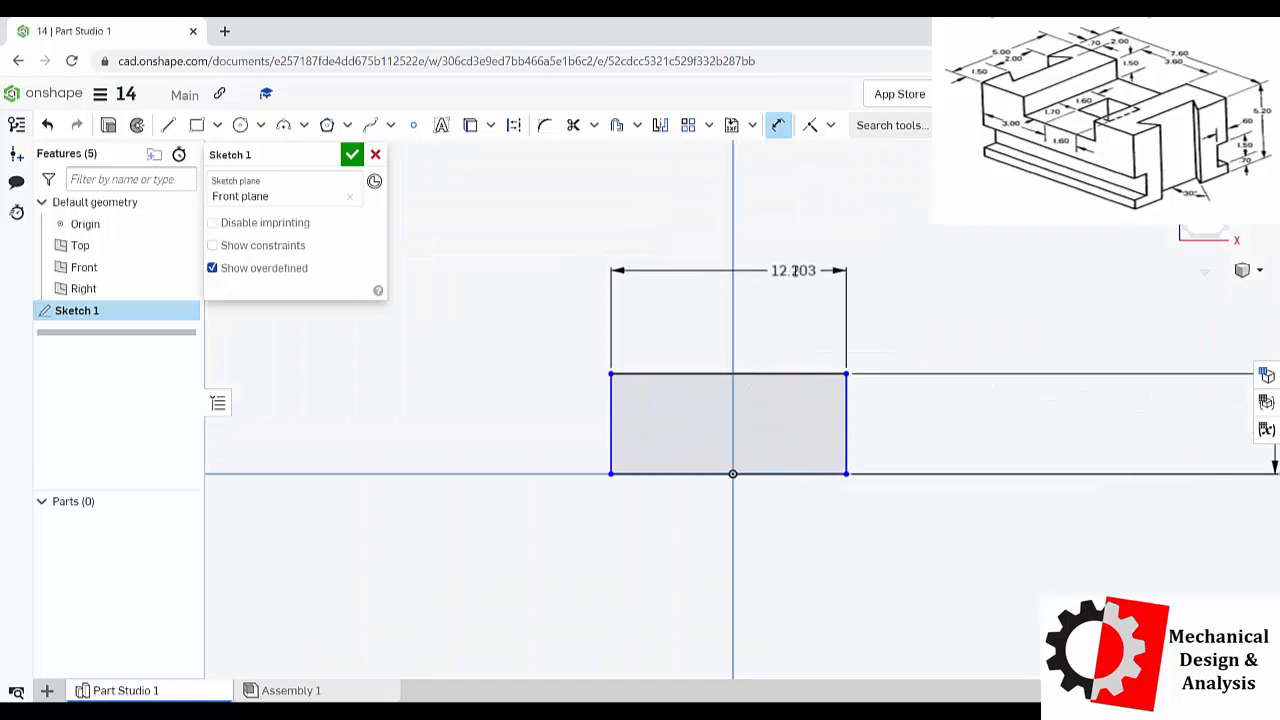
Set the sketched rectangle's overall width to 7.6 mm.
left_click(795, 270)
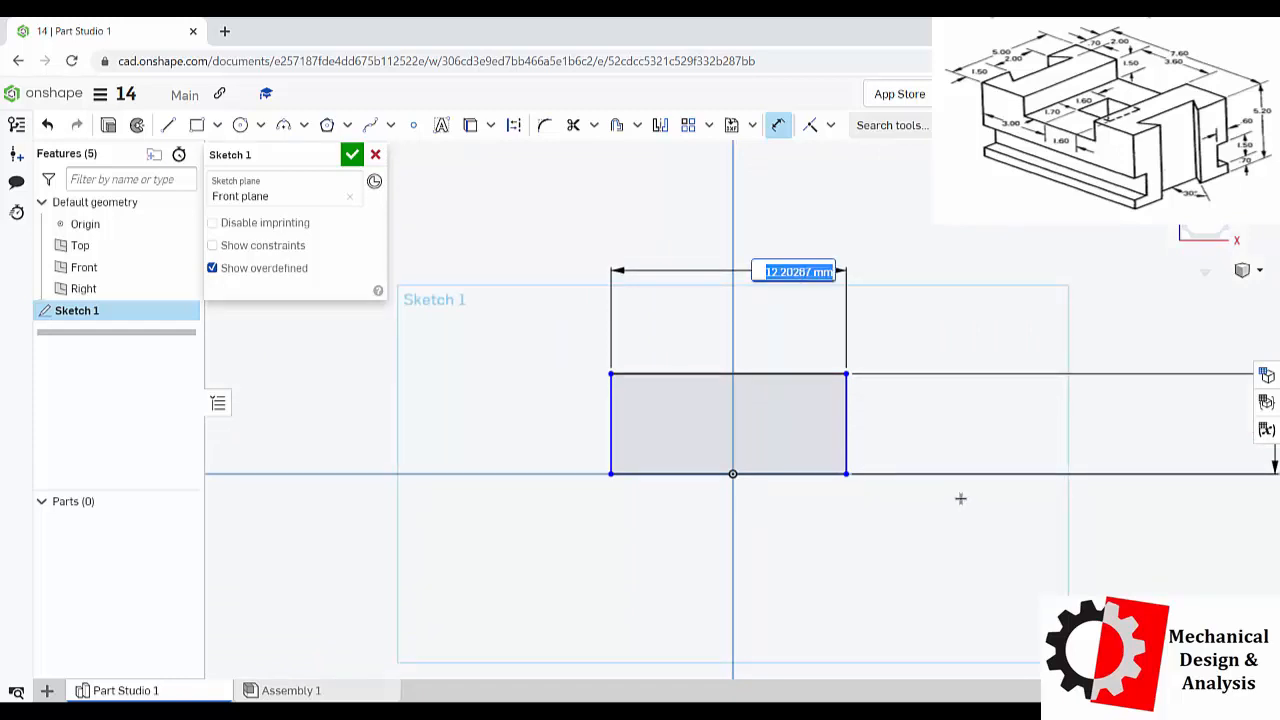
key("BackSpace")
key("Return")
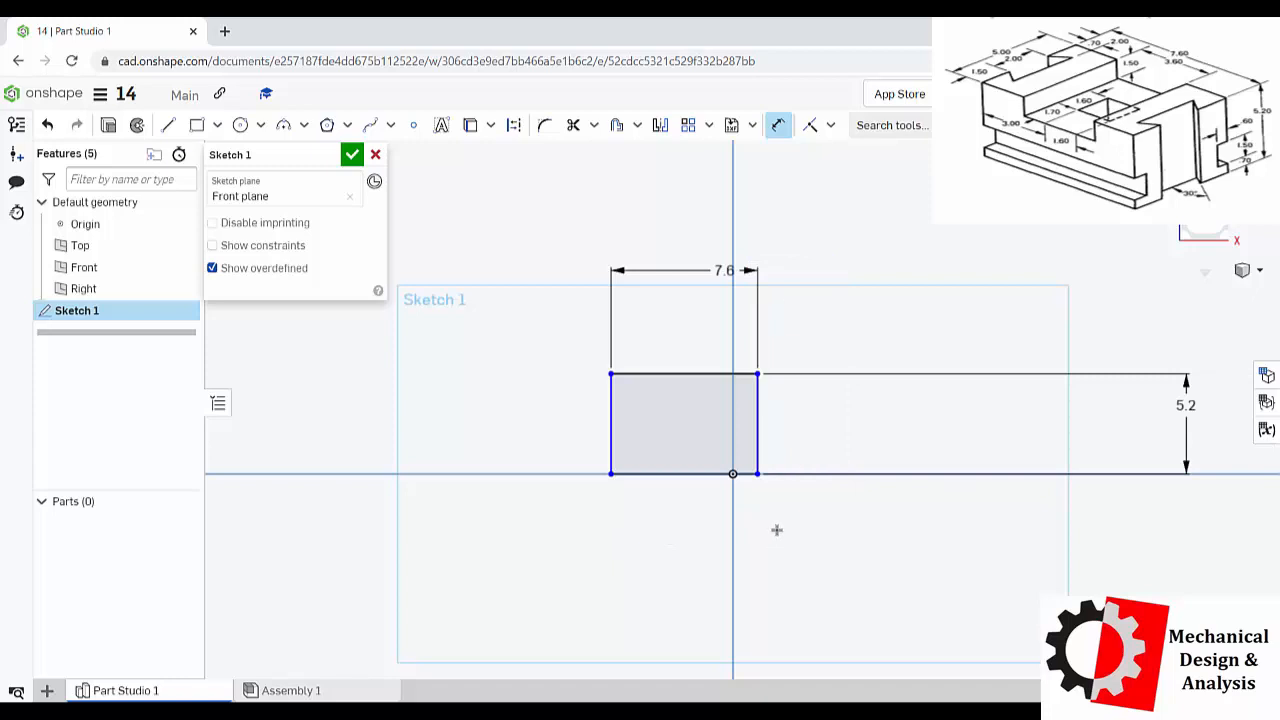
key("Escape")
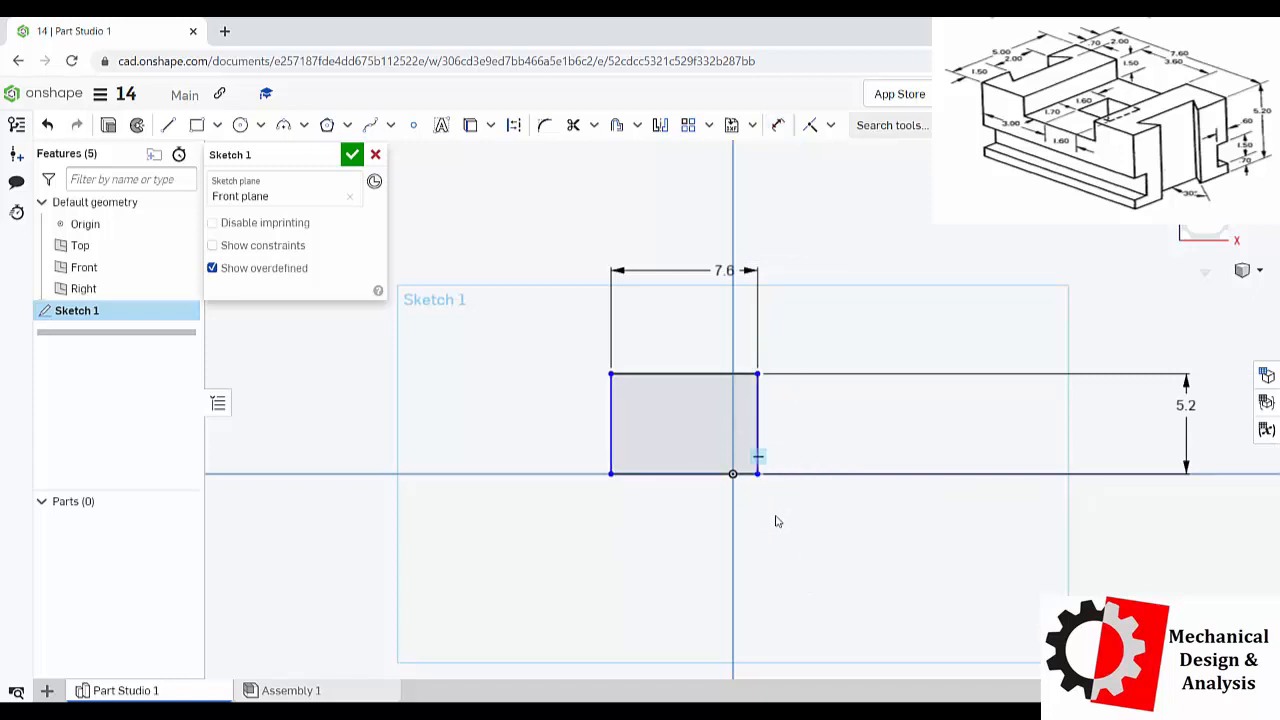
left_click(757, 473)
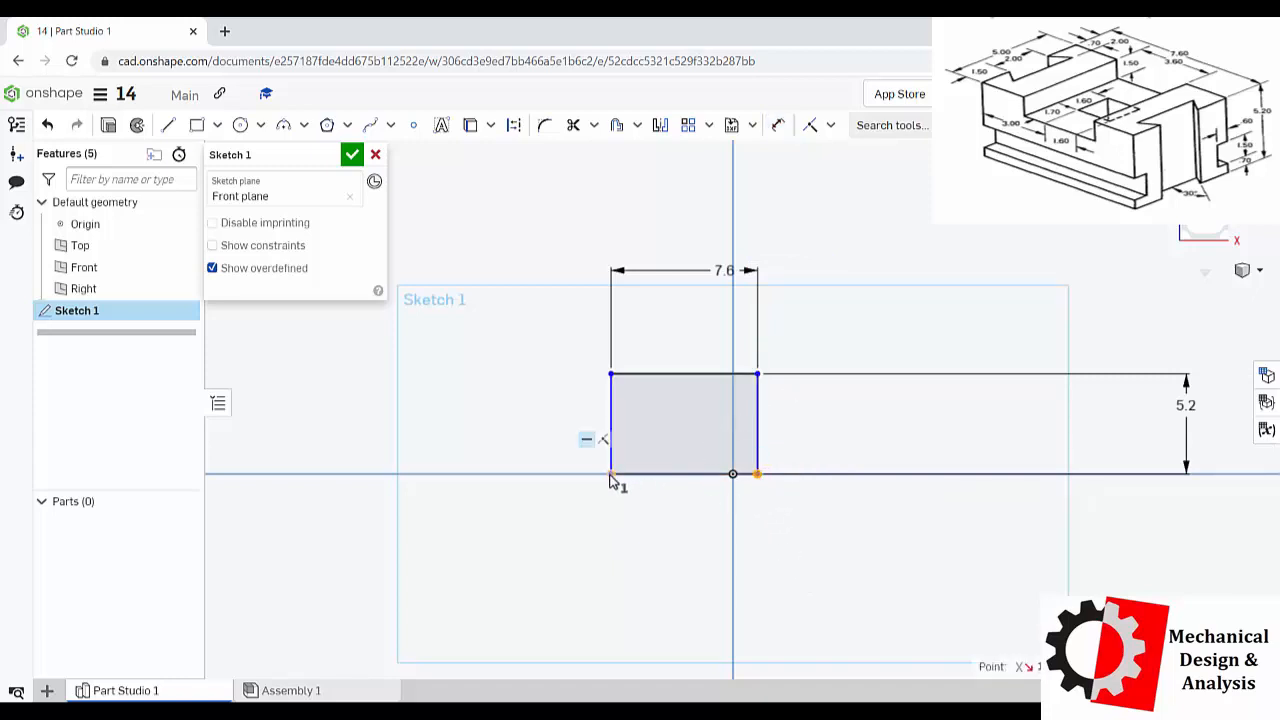
right_click(611, 478)
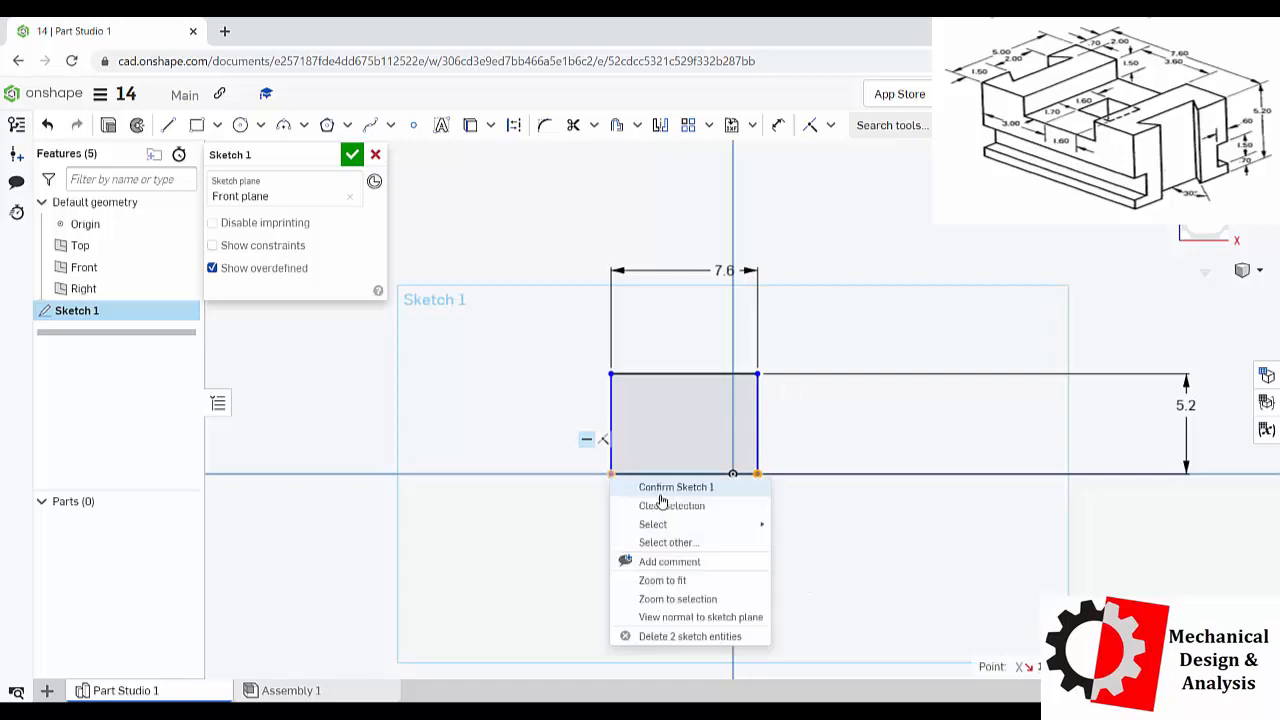
left_click(884, 430)
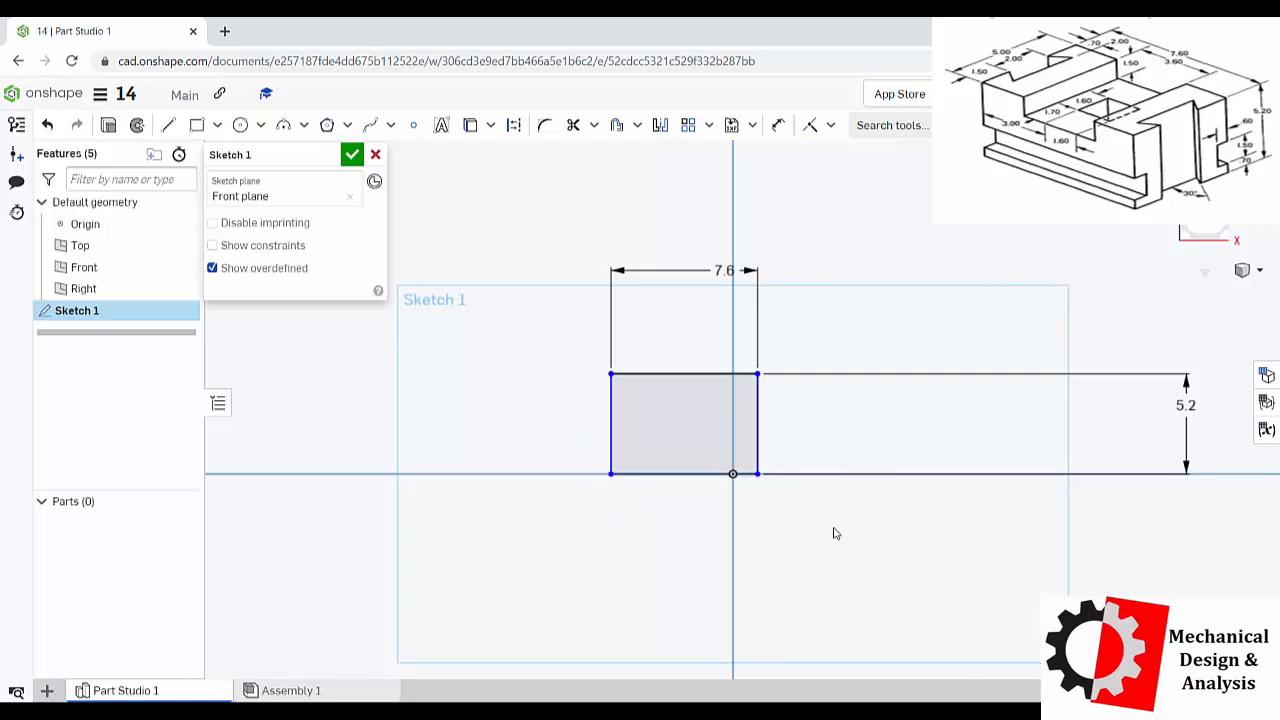
Constrain the rectangle's two bottom corners symmetric about the Right plane and finish the sketch.
left_click(757, 473)
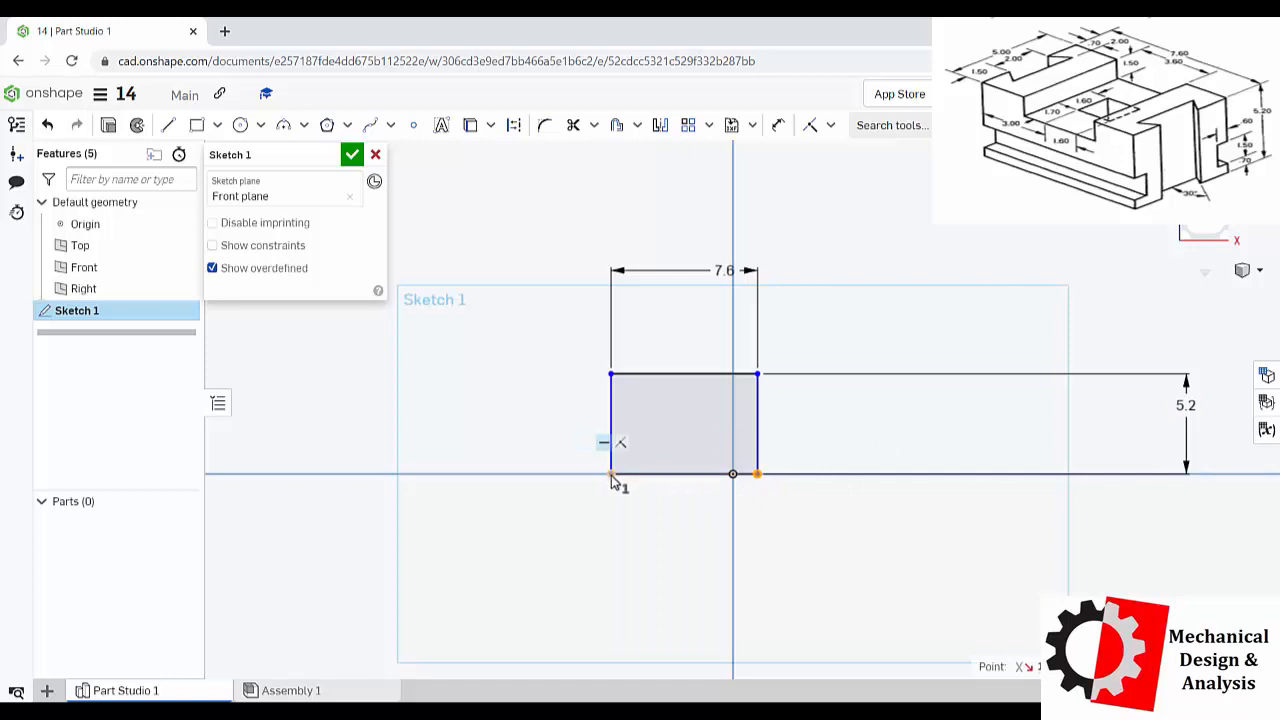
left_click(611, 475)
left_click(734, 515)
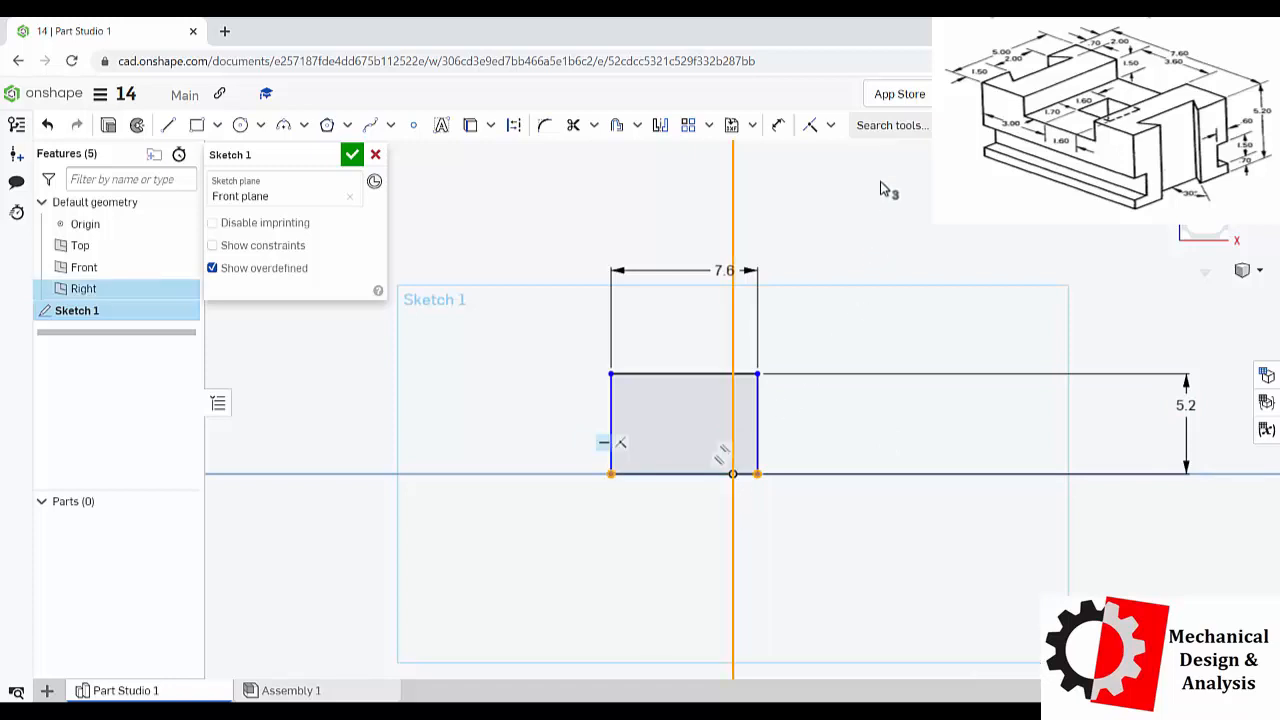
left_click(830, 125)
left_click(856, 457)
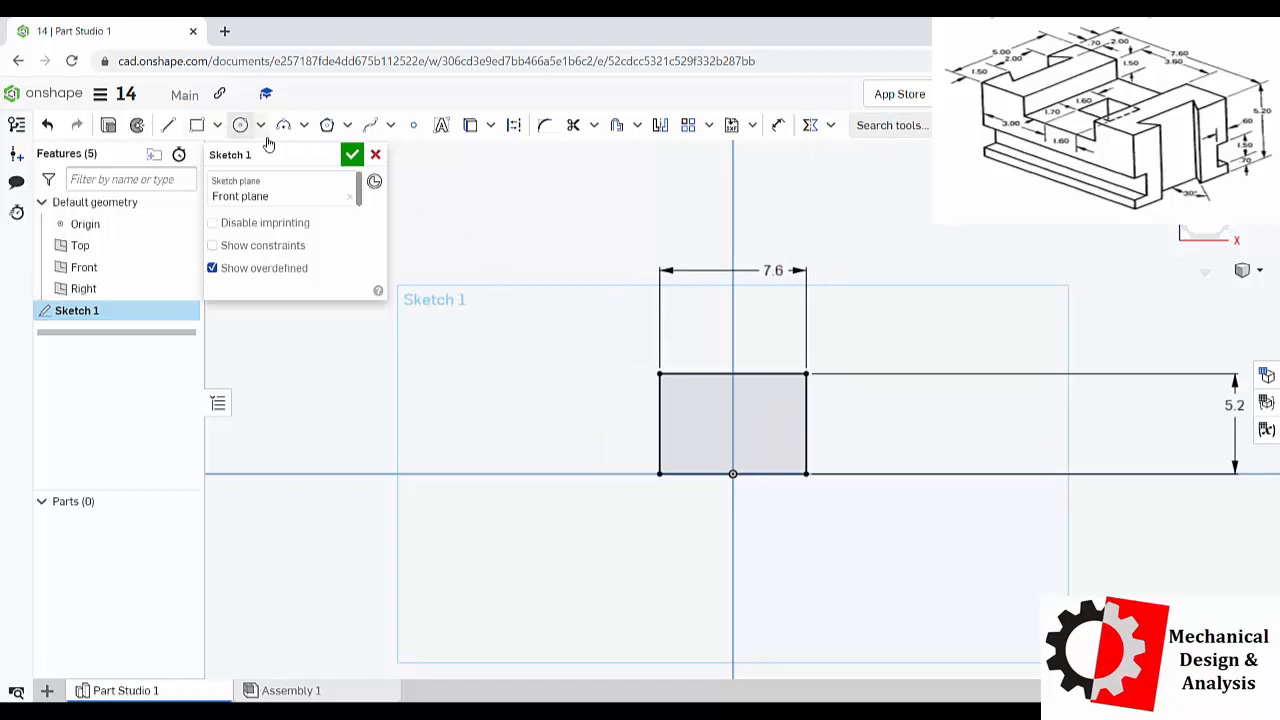
left_click(354, 157)
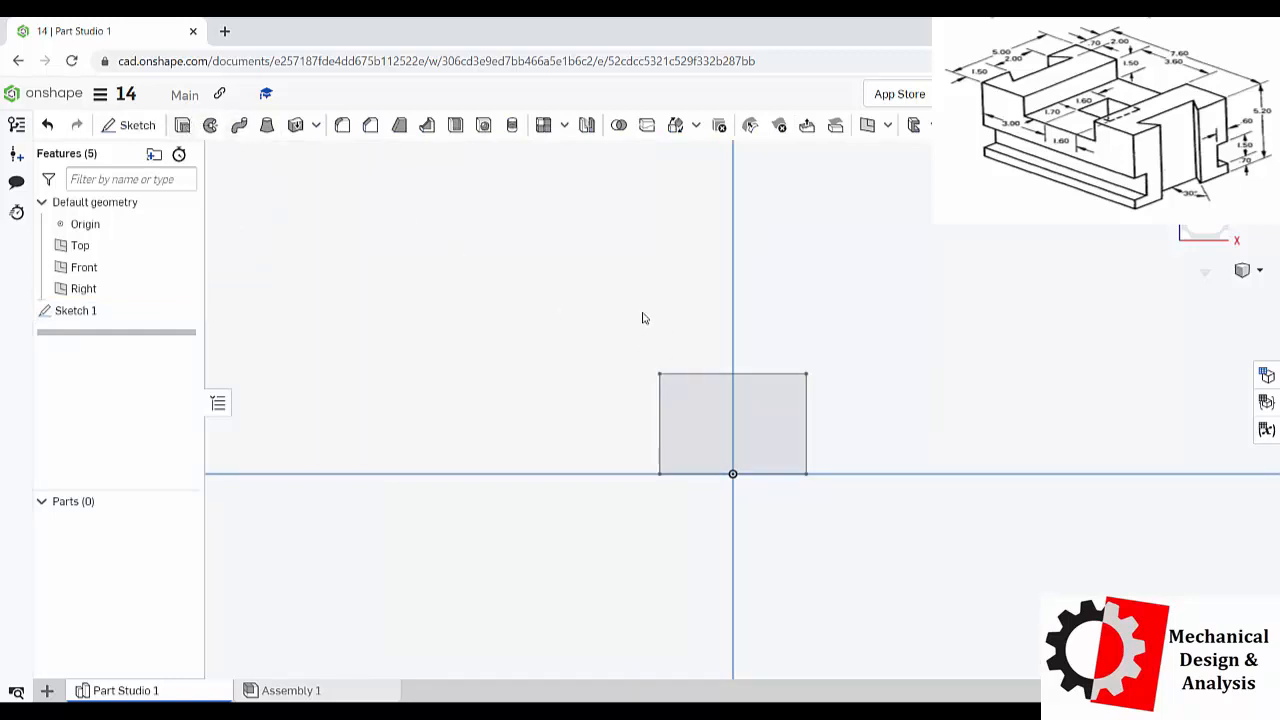
Extrude the rectangle as a new solid, symmetric about its sketch plane, with a 5 mm depth.
left_click(692, 406)
right_click(605, 296)
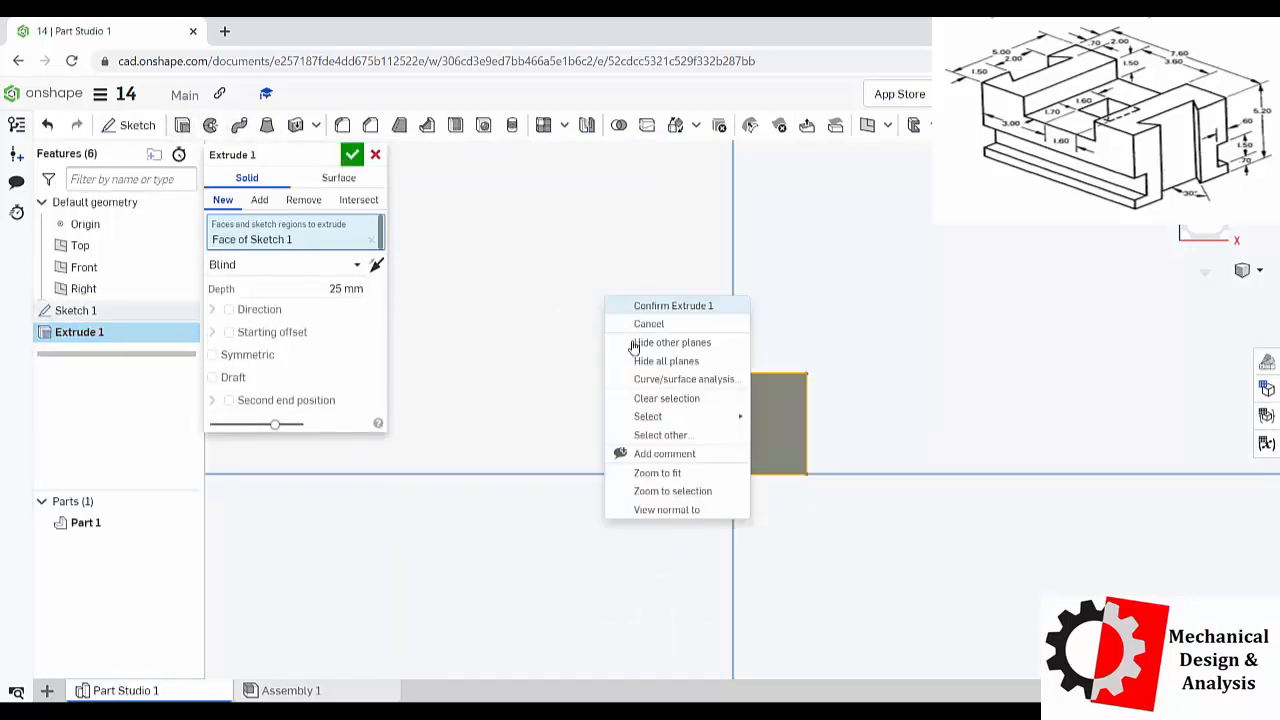
left_click(680, 509)
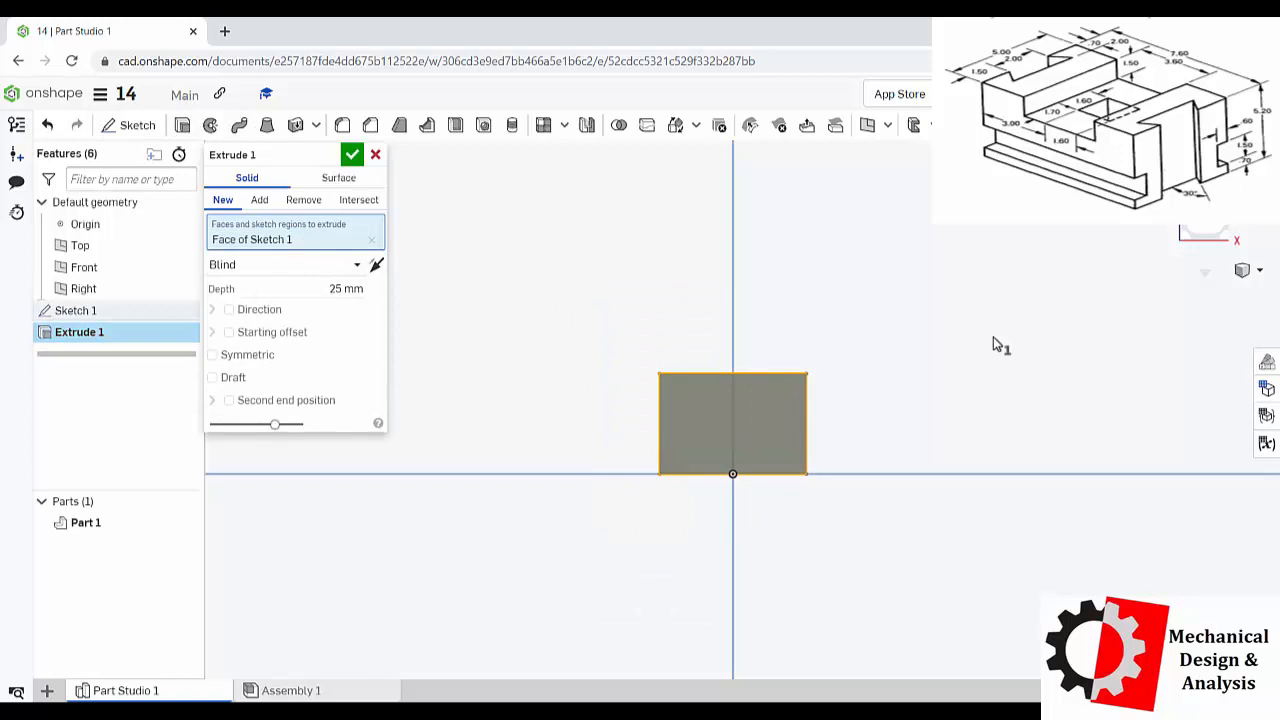
left_click(1259, 267)
left_click(1166, 289)
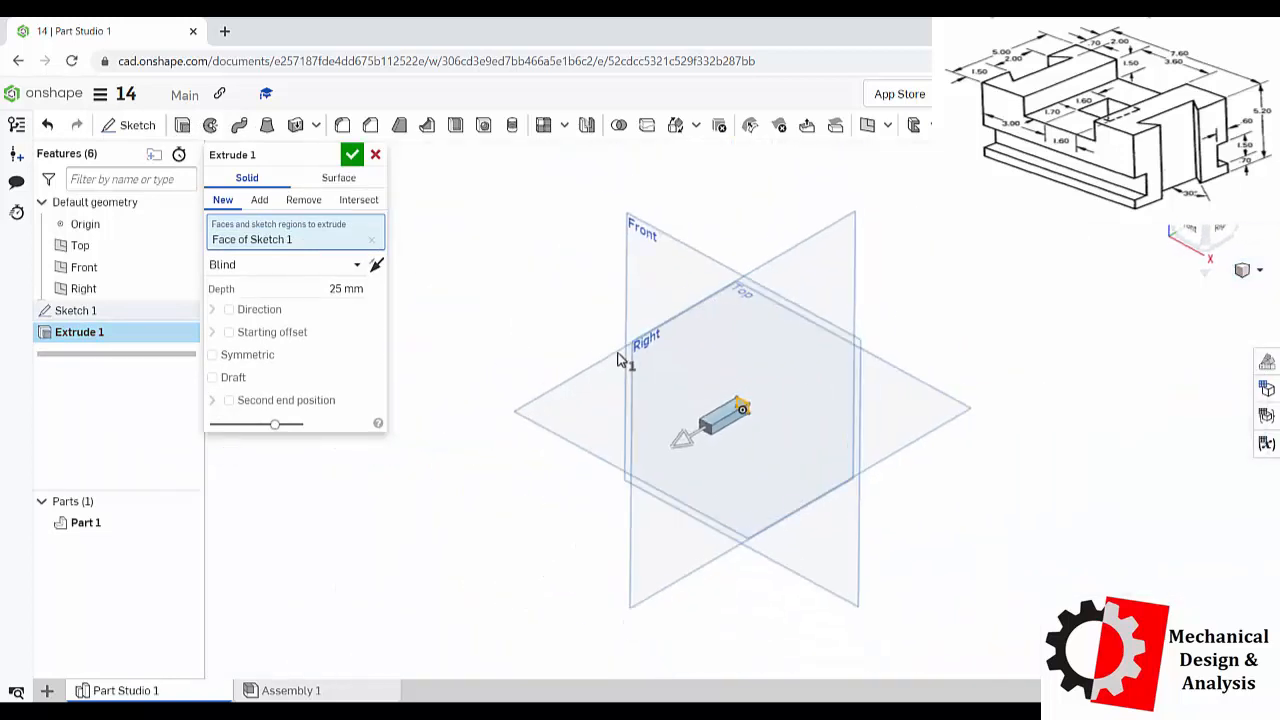
key("f")
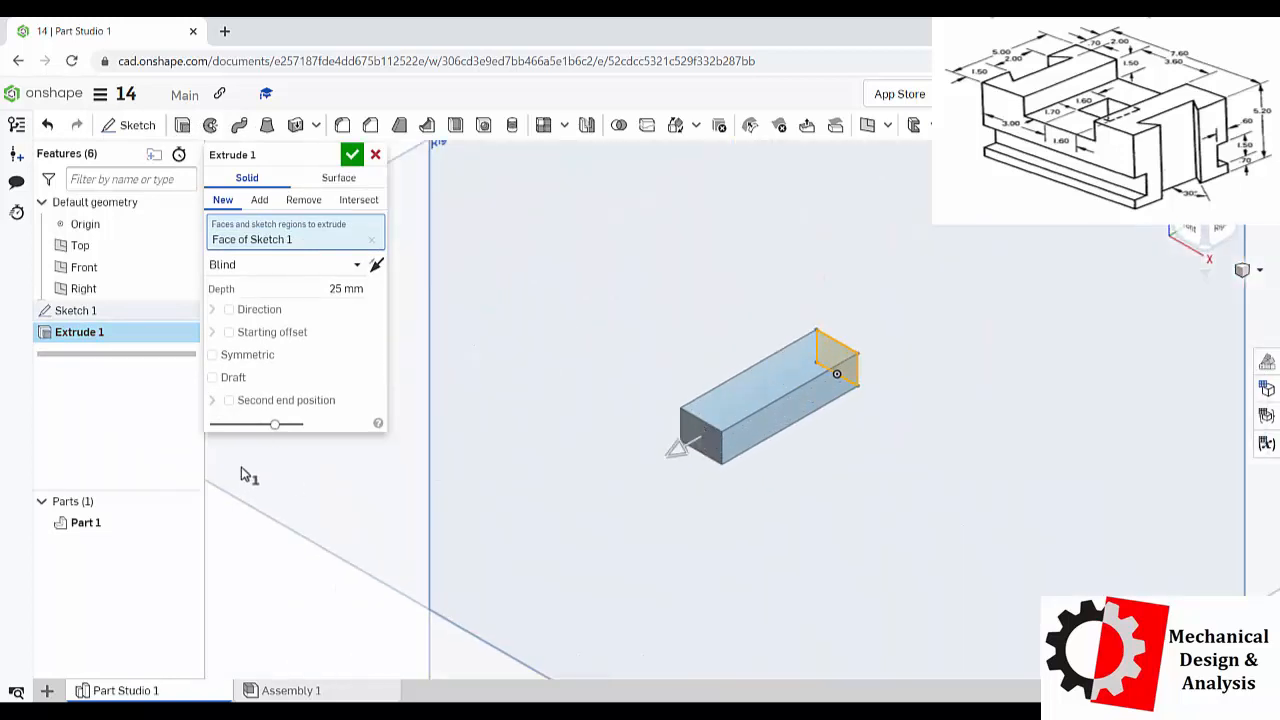
left_click(245, 360)
left_click(345, 288)
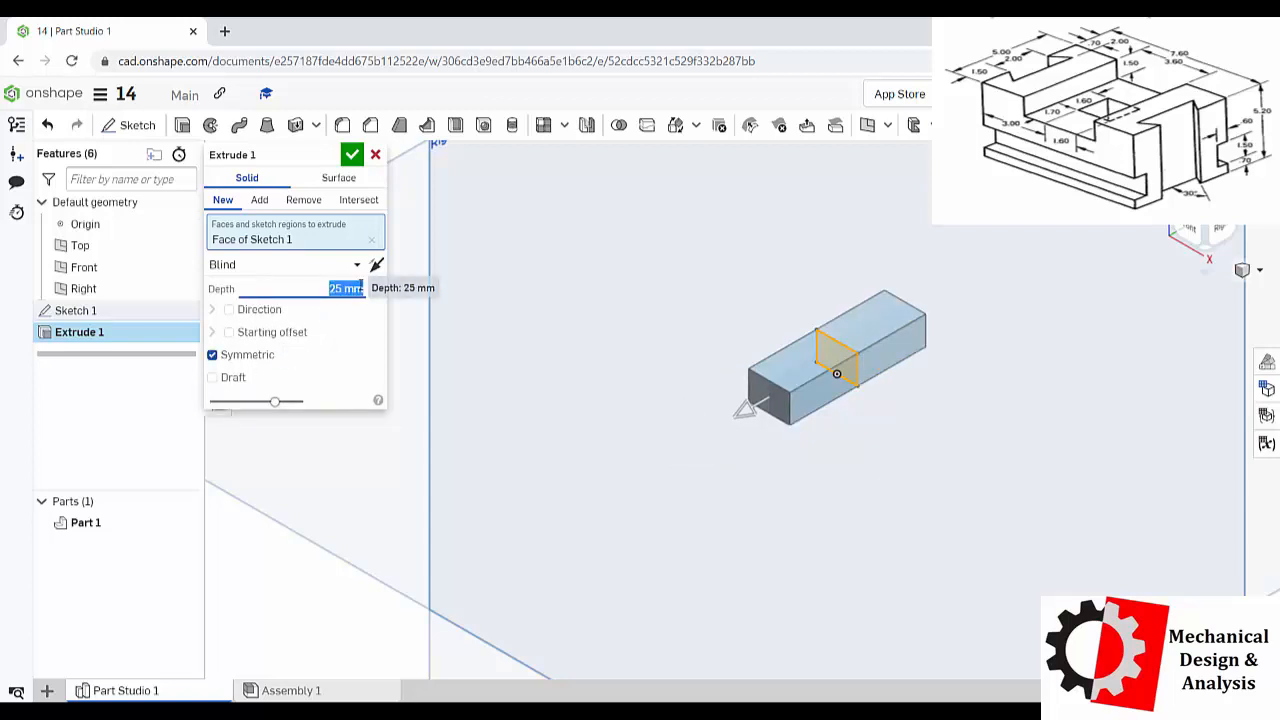
type("5")
key("Return")
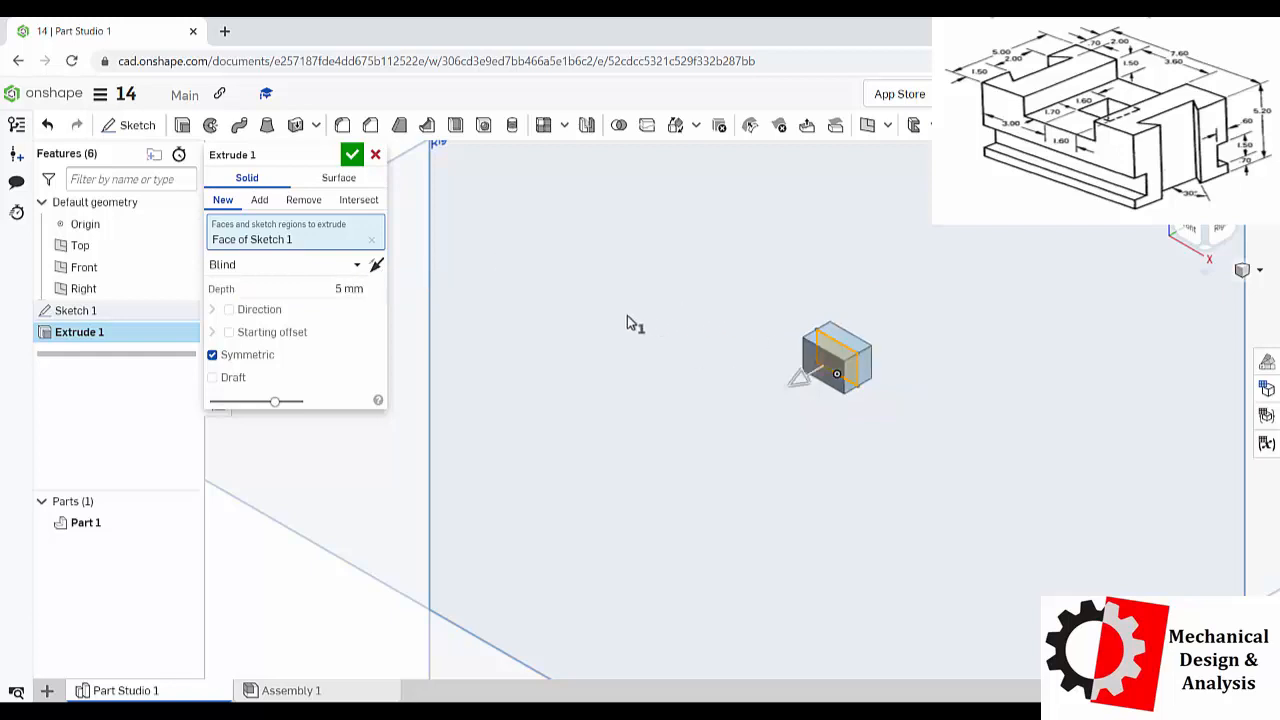
left_click(349, 156)
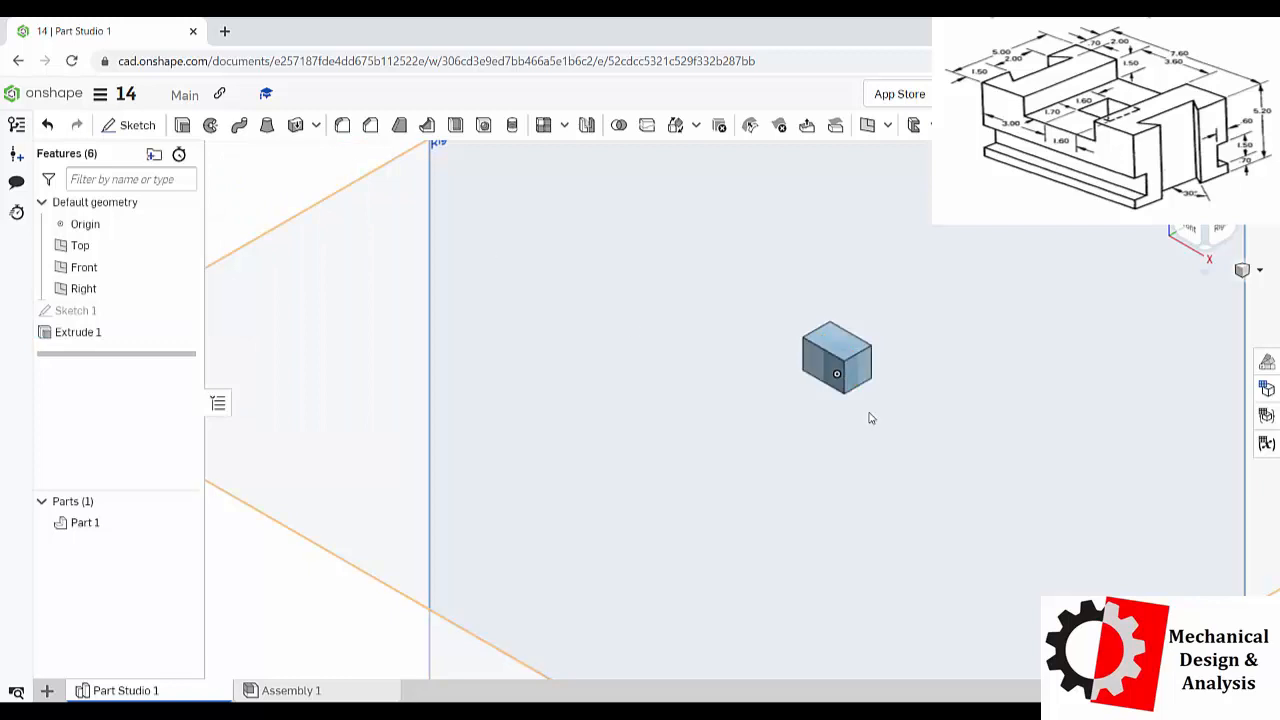
left_click(725, 386)
left_click(408, 373)
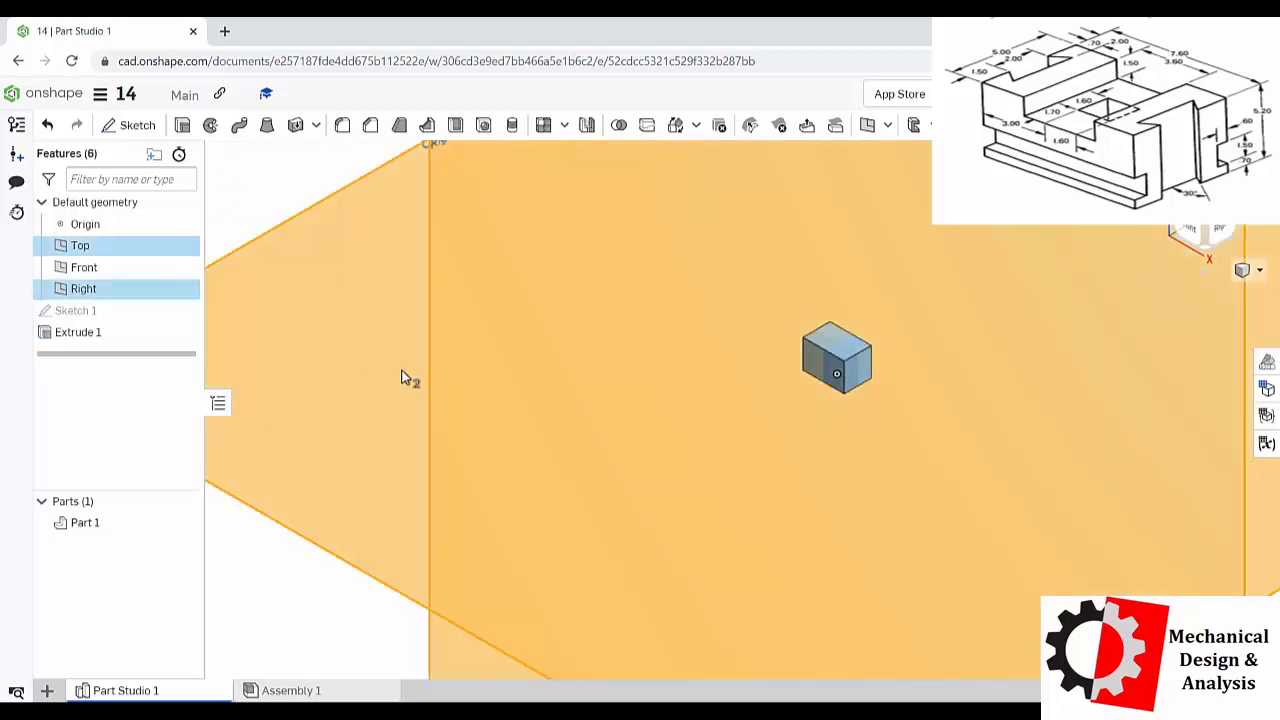
scroll(413, 370, "down", 5)
left_click(962, 387)
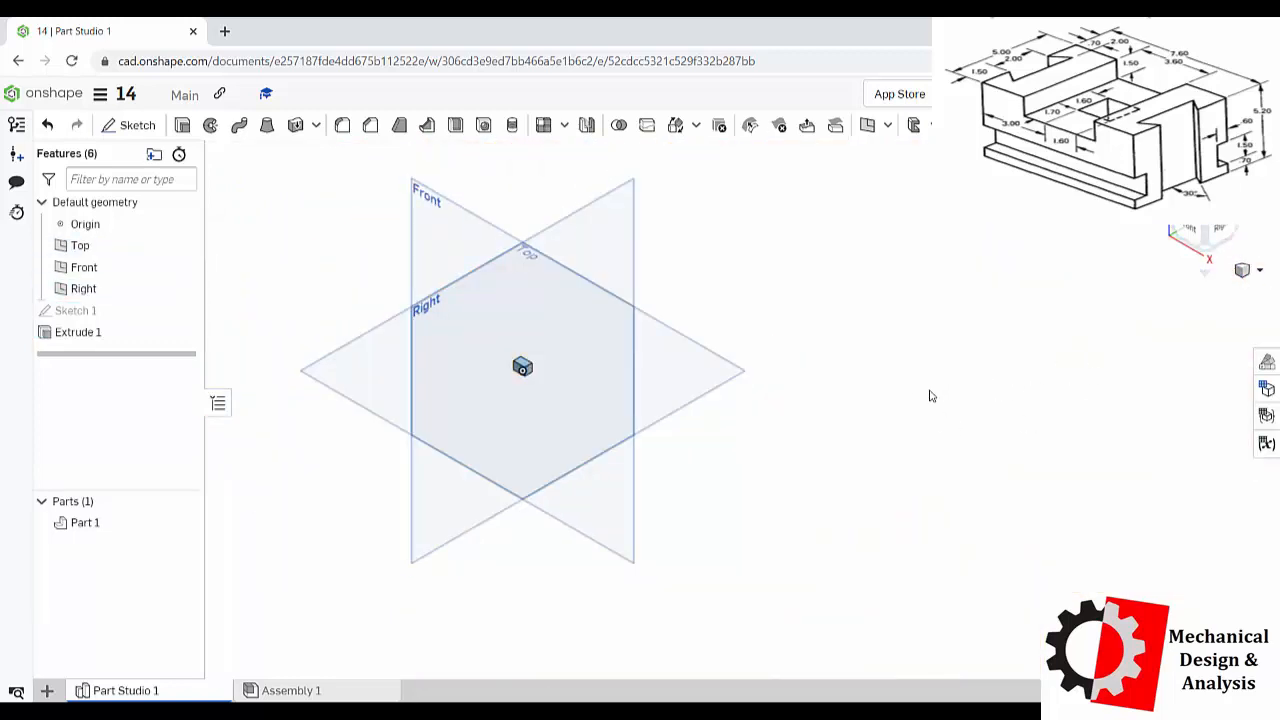
Start a new sketch on the block's right side face, viewed normal to the sketch plane.
scroll(520, 395, "up", 5)
scroll(521, 400, "up", 5)
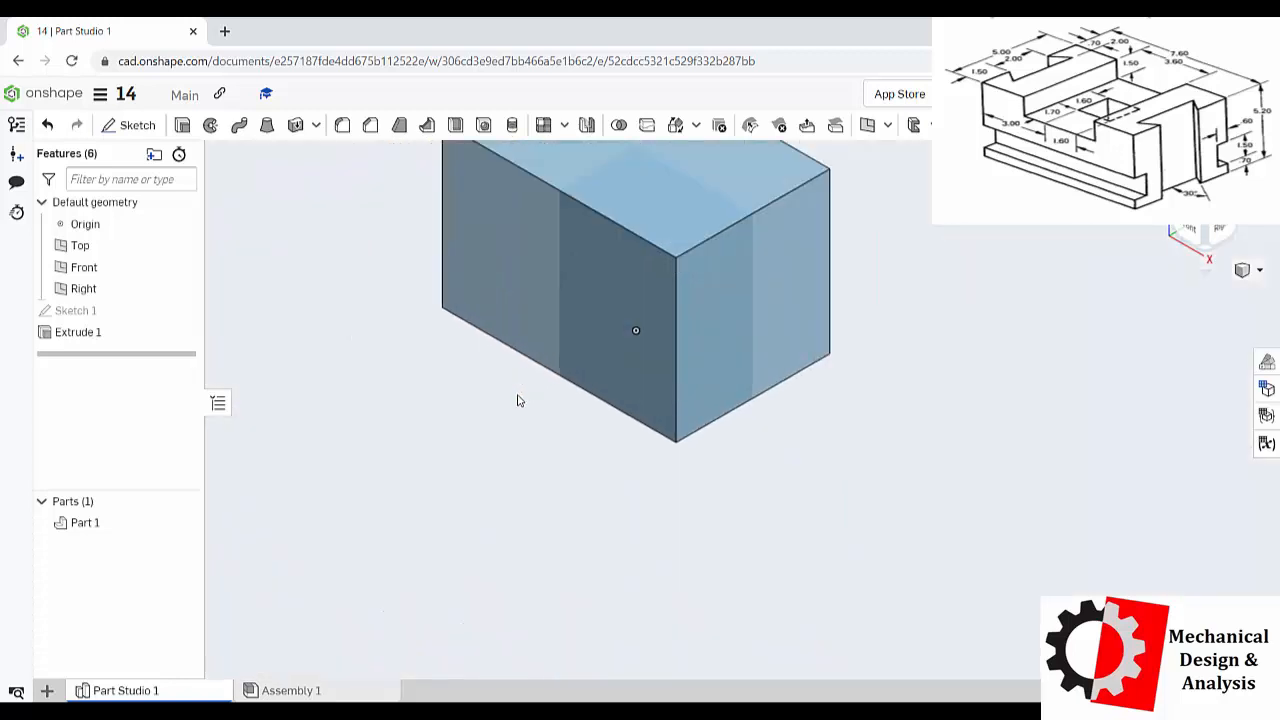
scroll(651, 402, "up", 1)
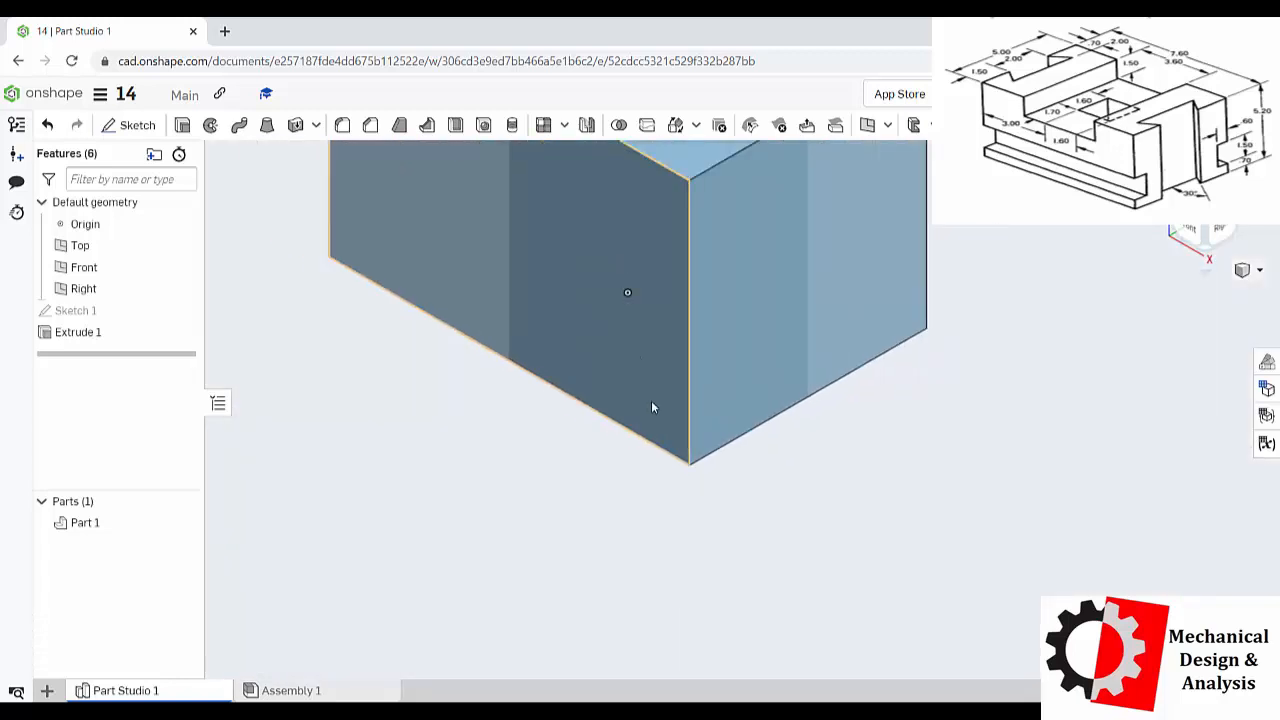
scroll(652, 407, "down", 4)
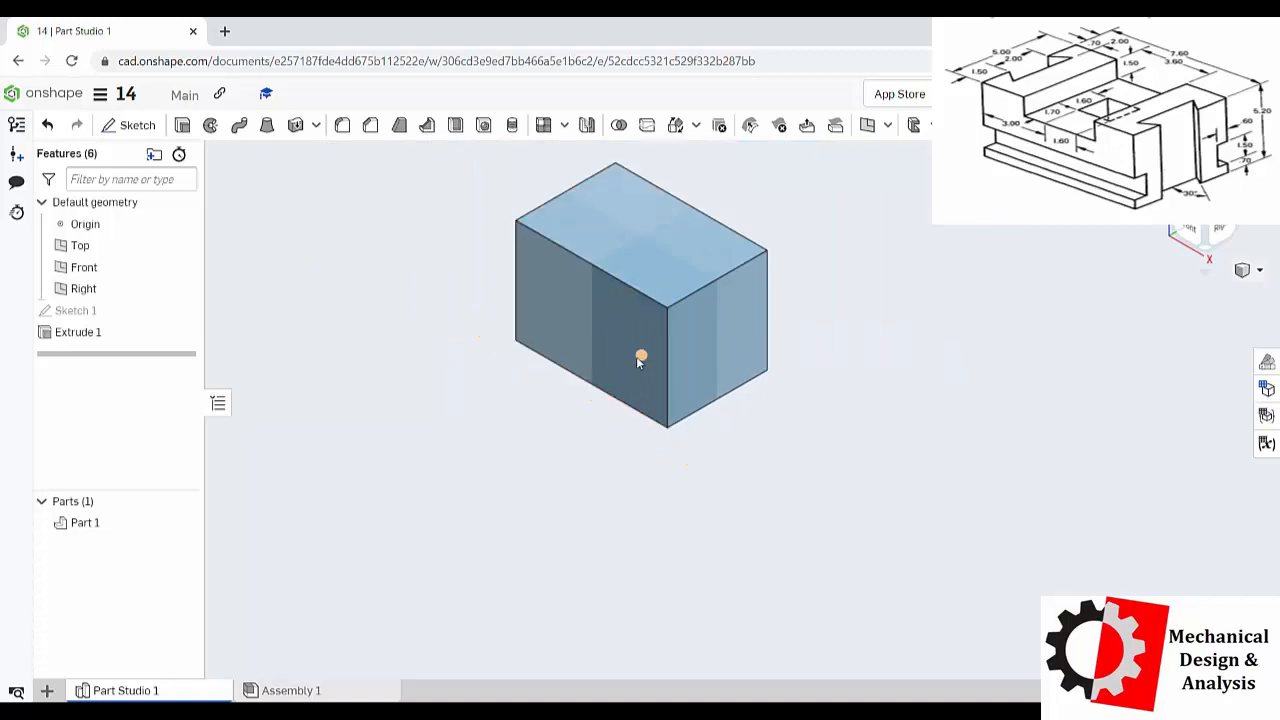
left_click(714, 361)
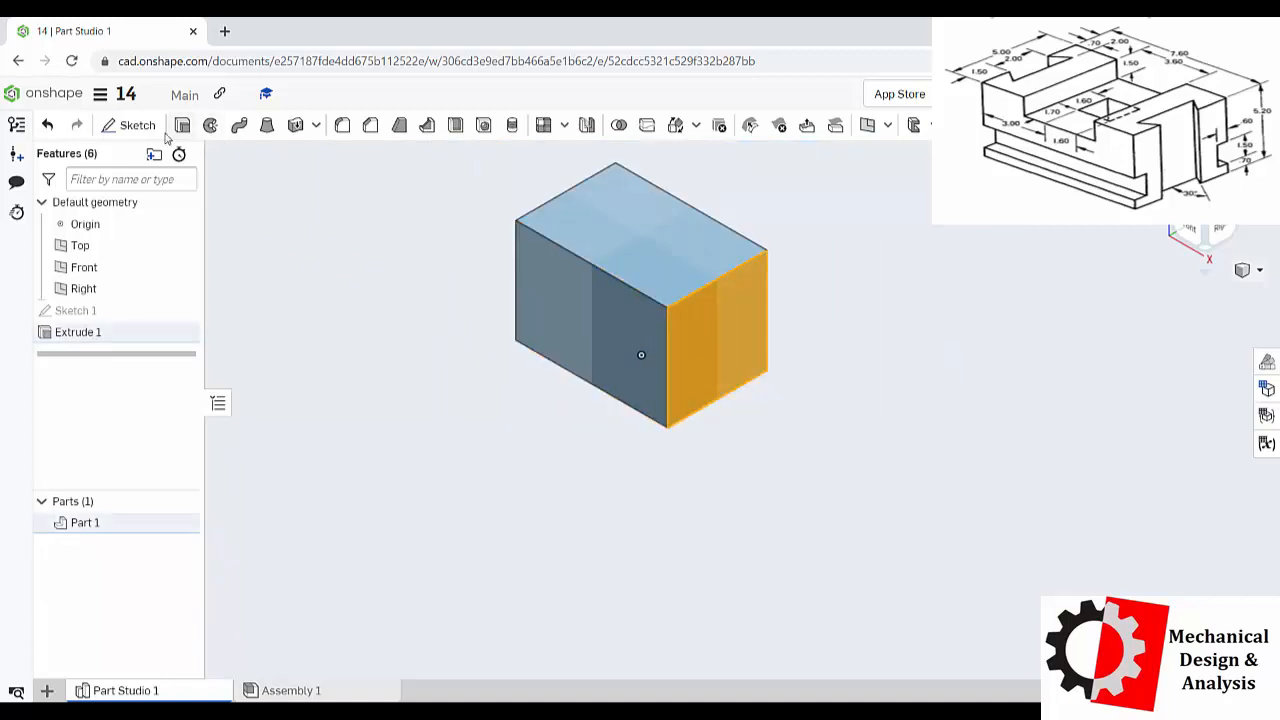
left_click(128, 125)
right_click(378, 391)
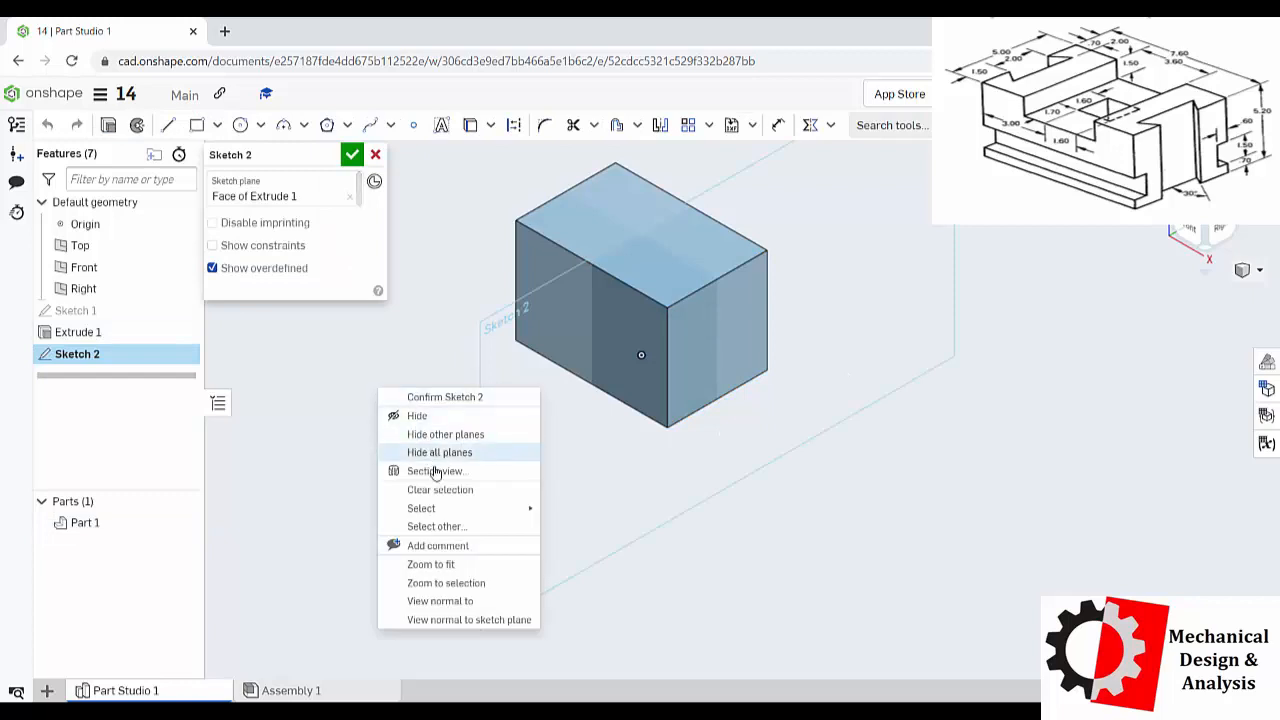
left_click(430, 620)
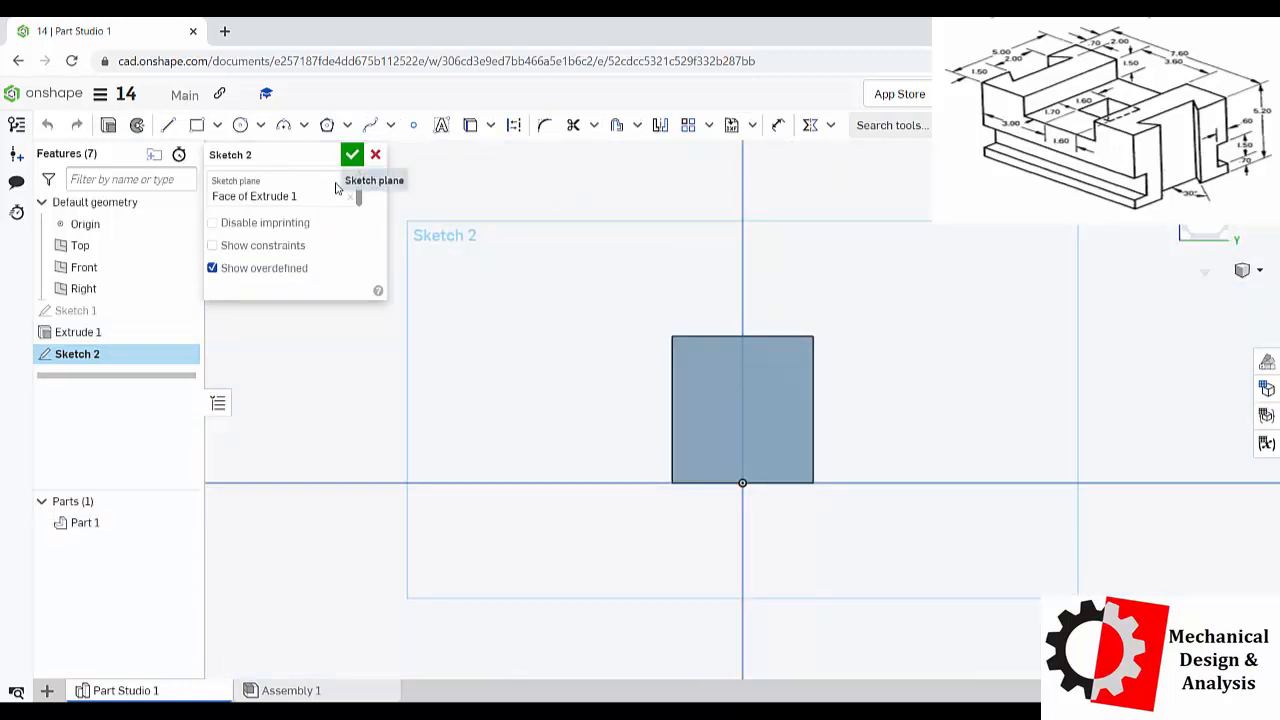
Sketch a rectangle about 0.65 mm wide and 0.56 mm high on the face's left edge, slightly above the bottom edge.
left_click(197, 125)
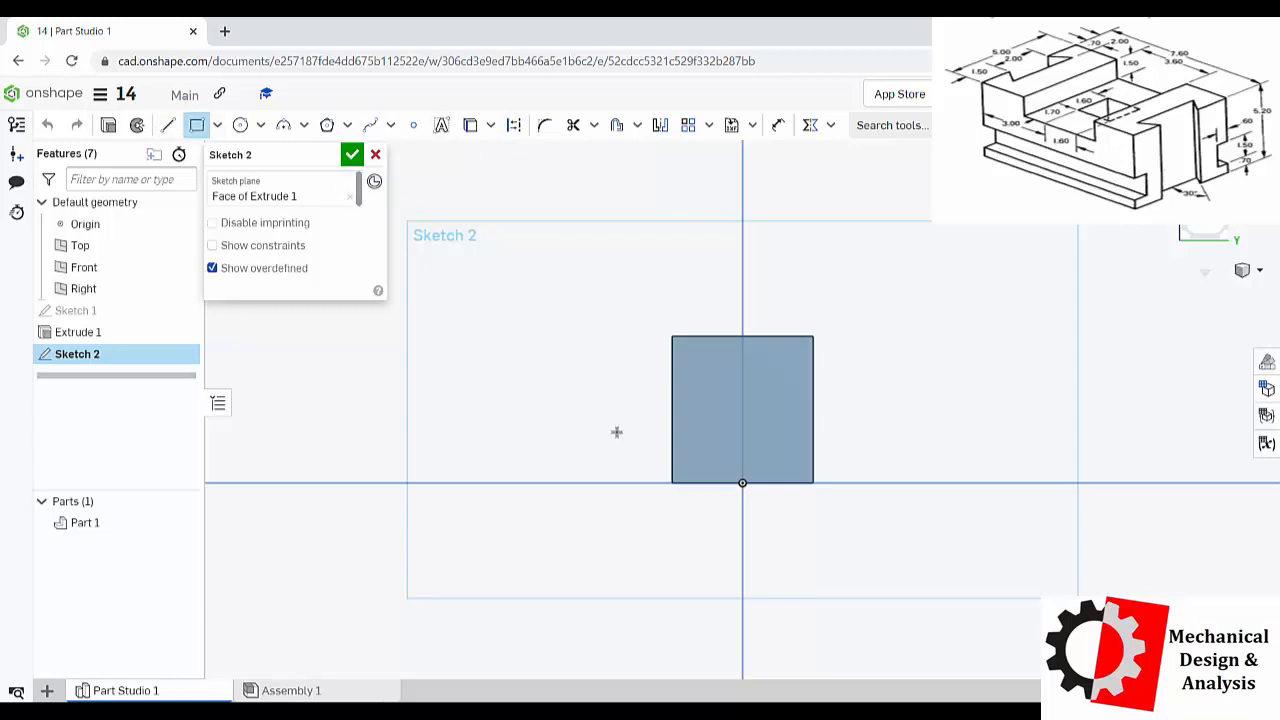
left_click(672, 483)
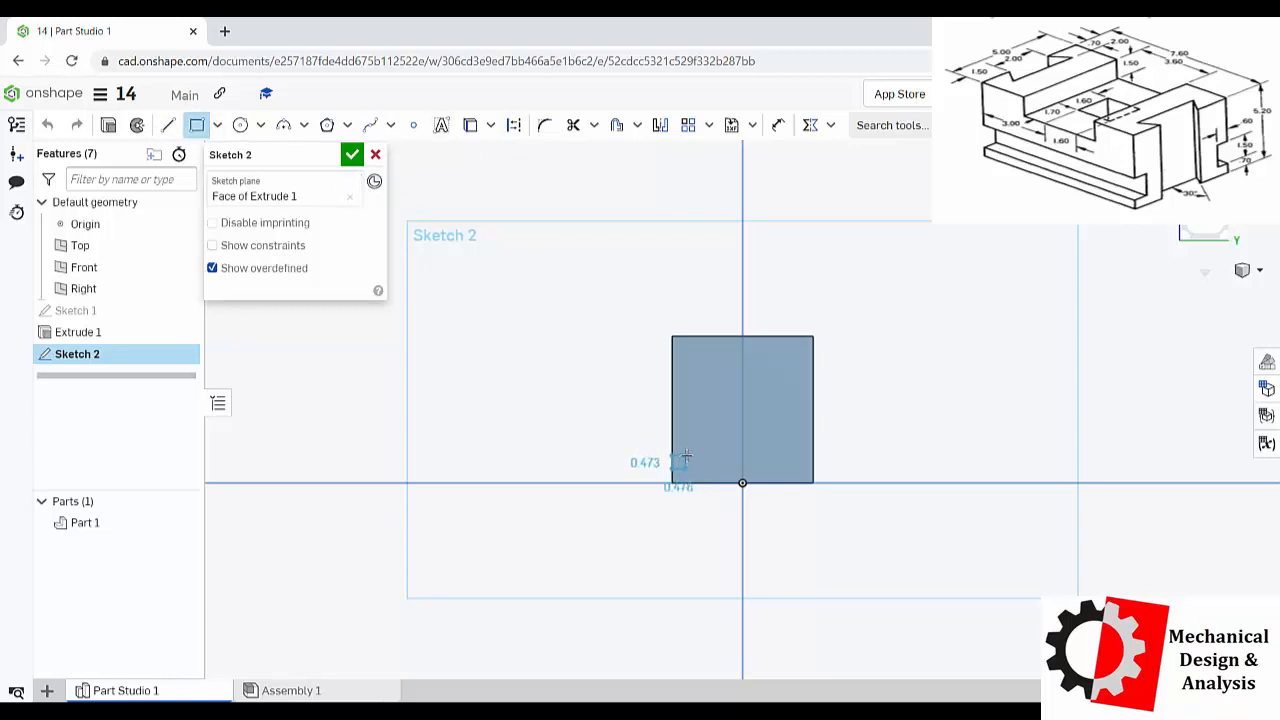
left_click(690, 455)
scroll(768, 453, "up", 5)
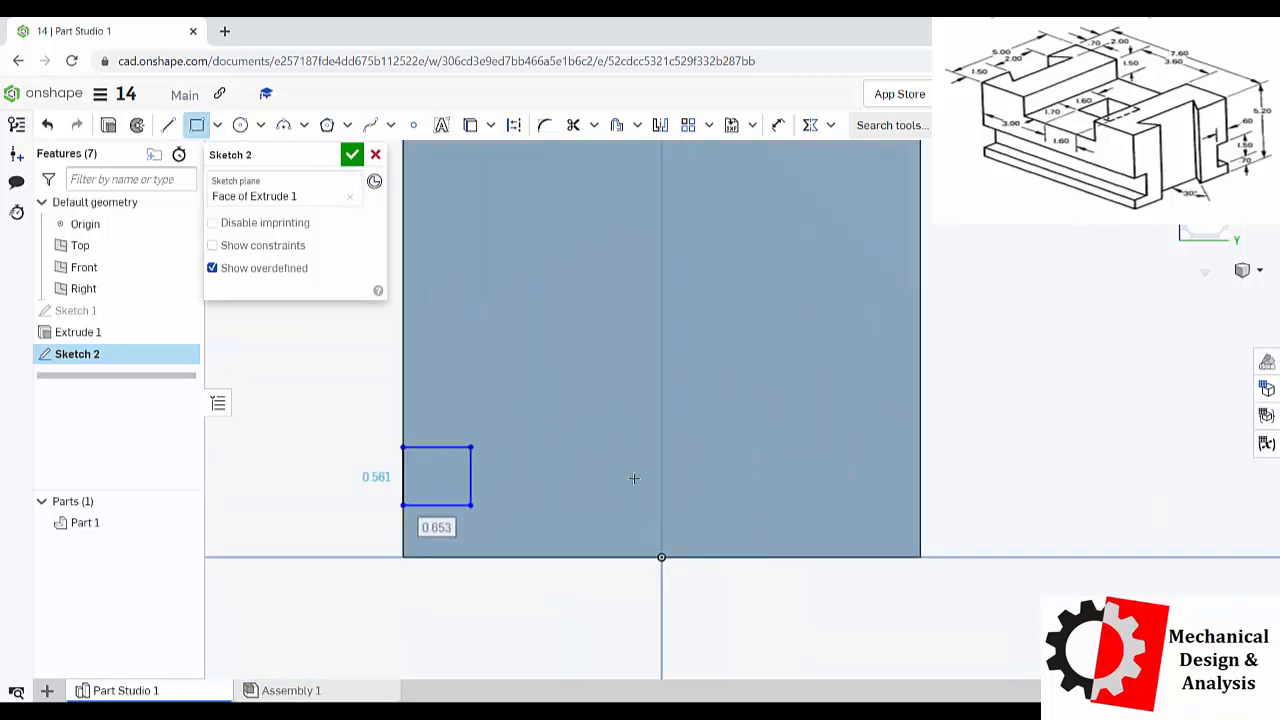
Dimension the small rectangle's height as 1.5 mm.
left_click(779, 125)
left_click(403, 470)
left_click(340, 467)
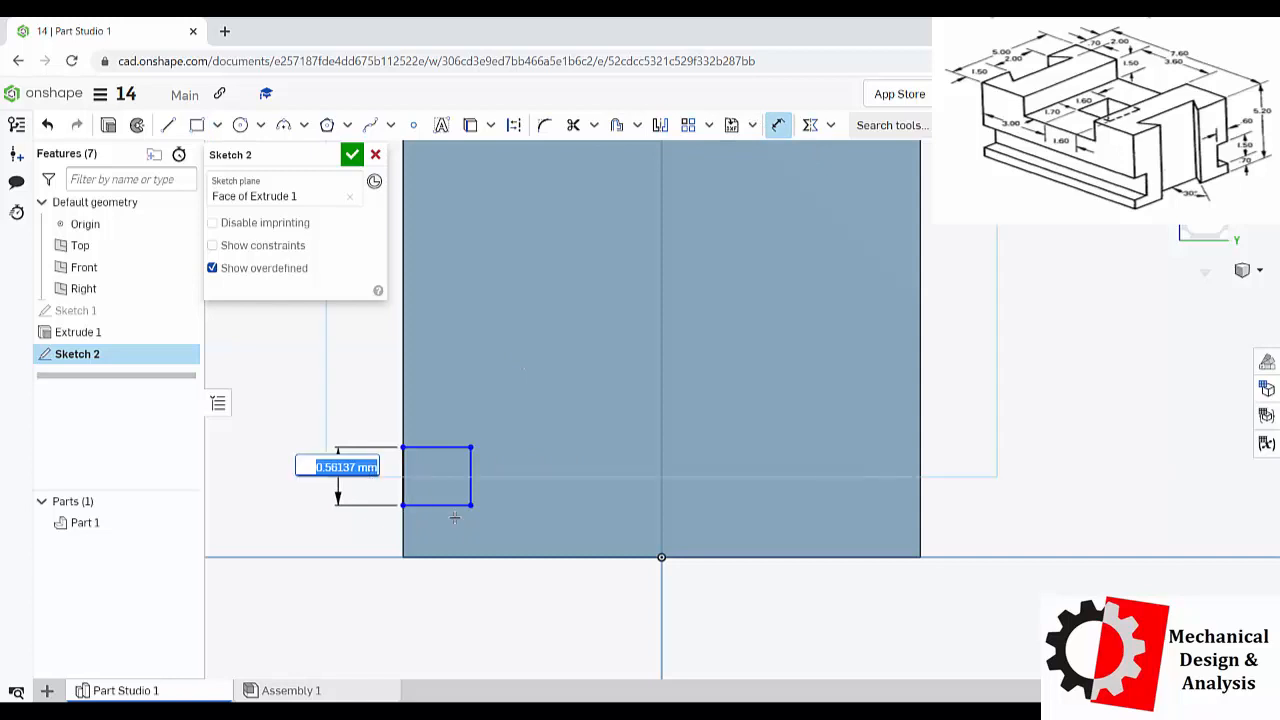
type("1.5")
key("Return")
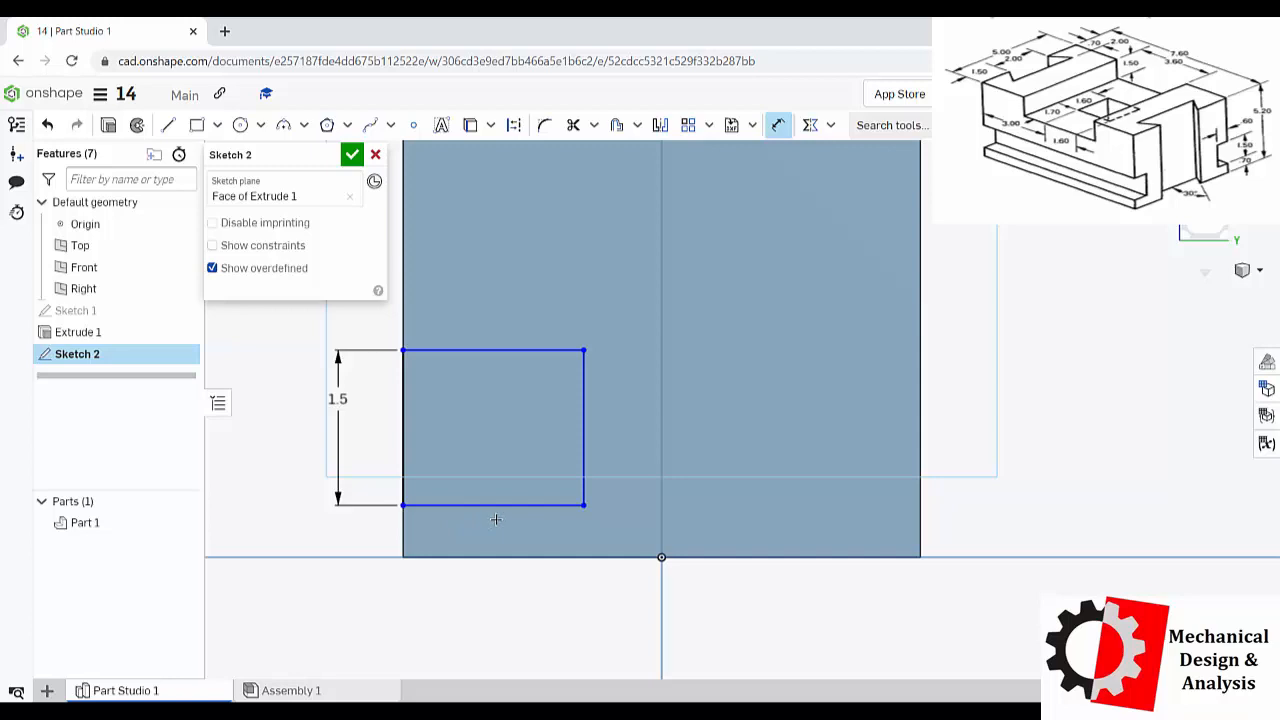
Dimension the small rectangle's width as 0.6 mm.
left_click(497, 350)
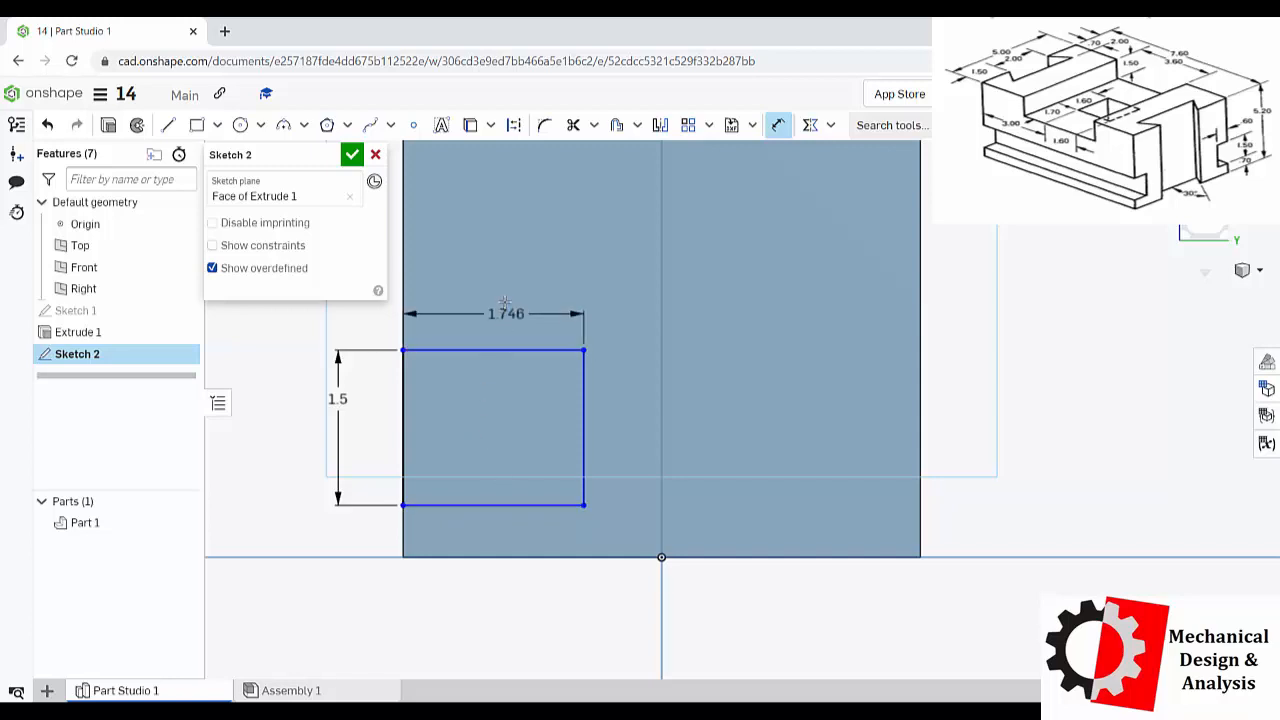
left_click(505, 300)
type("3")
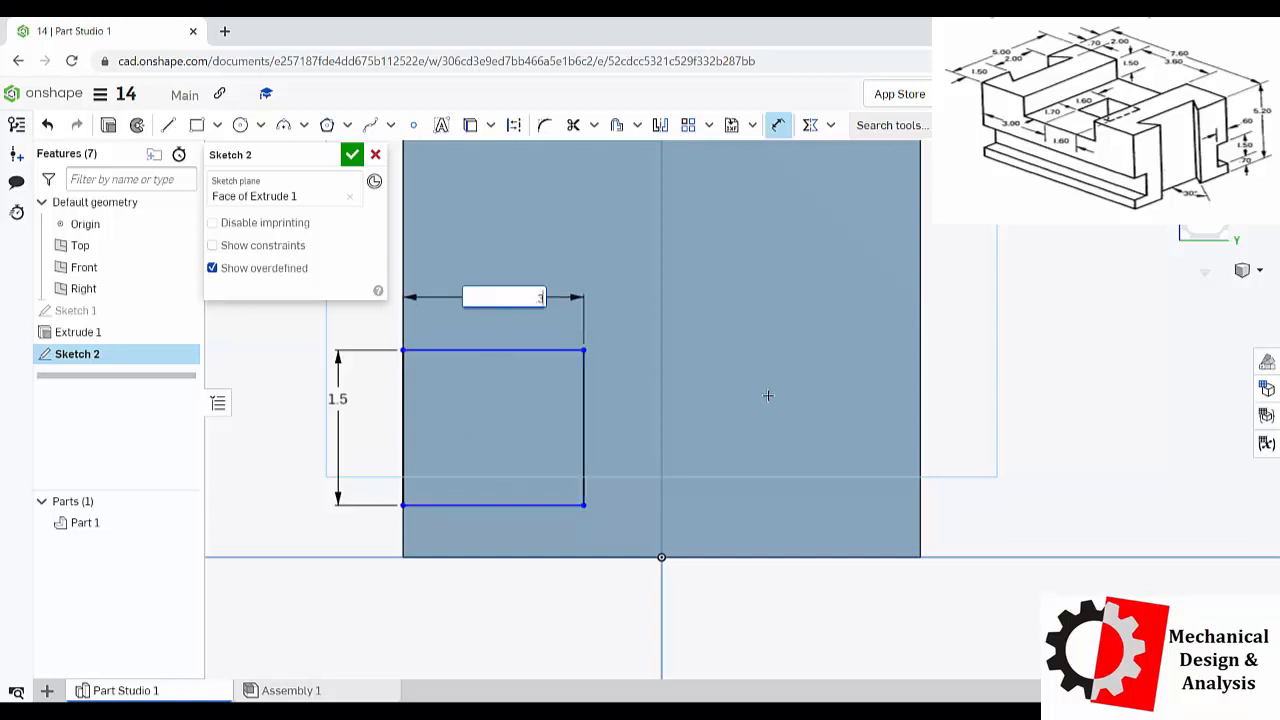
type("0.6")
key("Return")
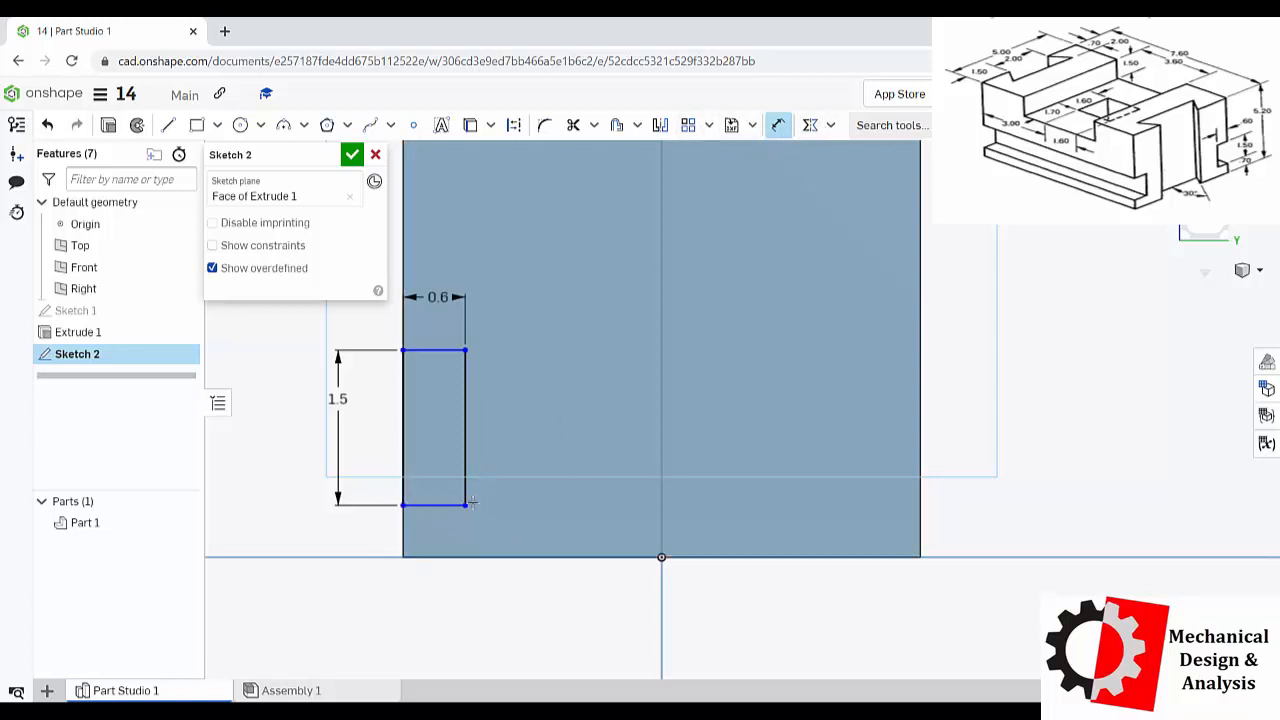
Dimension the distance from the block's bottom edge to the small rectangle's lower edge as 0.7 mm.
left_click(404, 558)
left_click(250, 535)
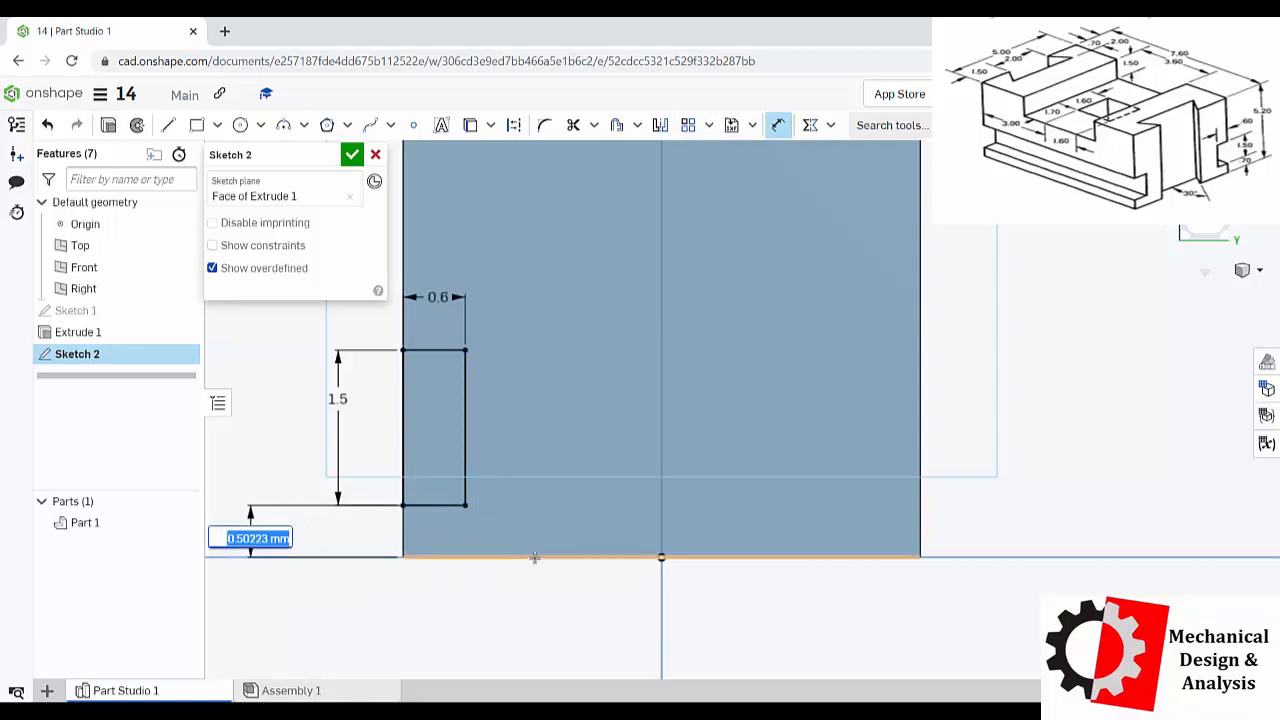
key("BackSpace")
type(".7")
key("Return")
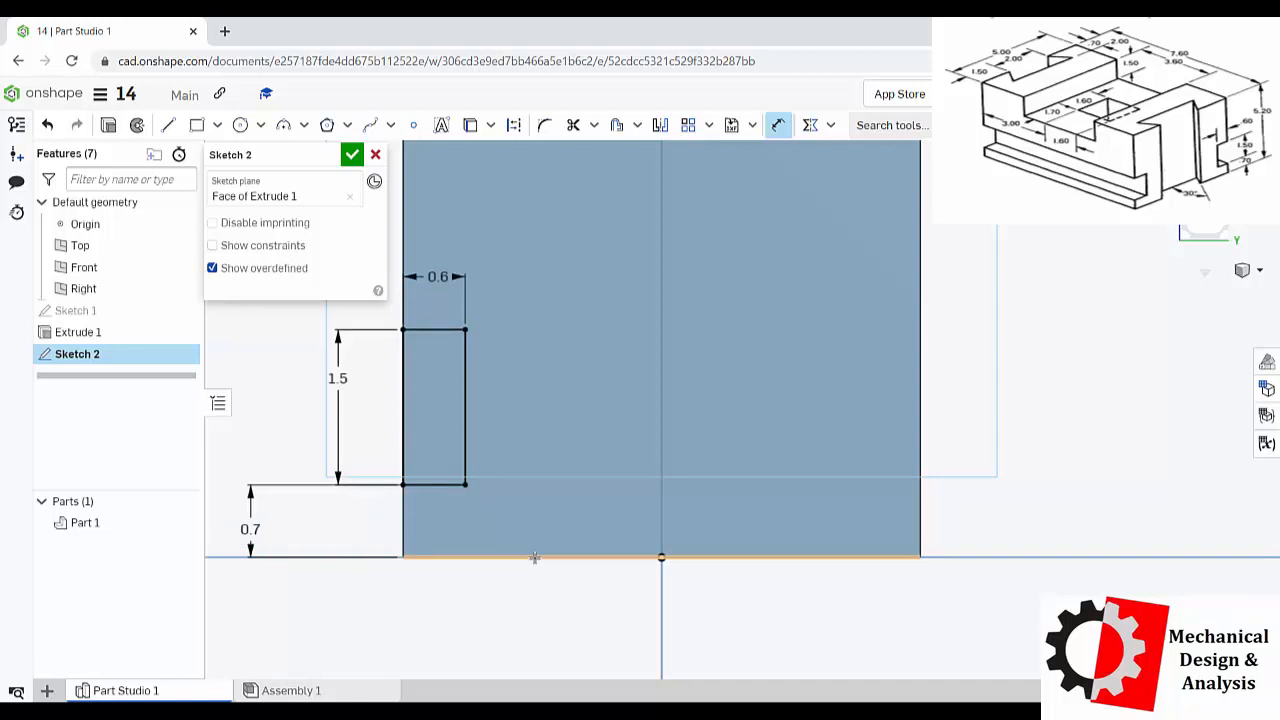
Finish the groove sketch and cut its rectangle through the whole block with a reversed Remove extrude set to Through all.
left_click(351, 155)
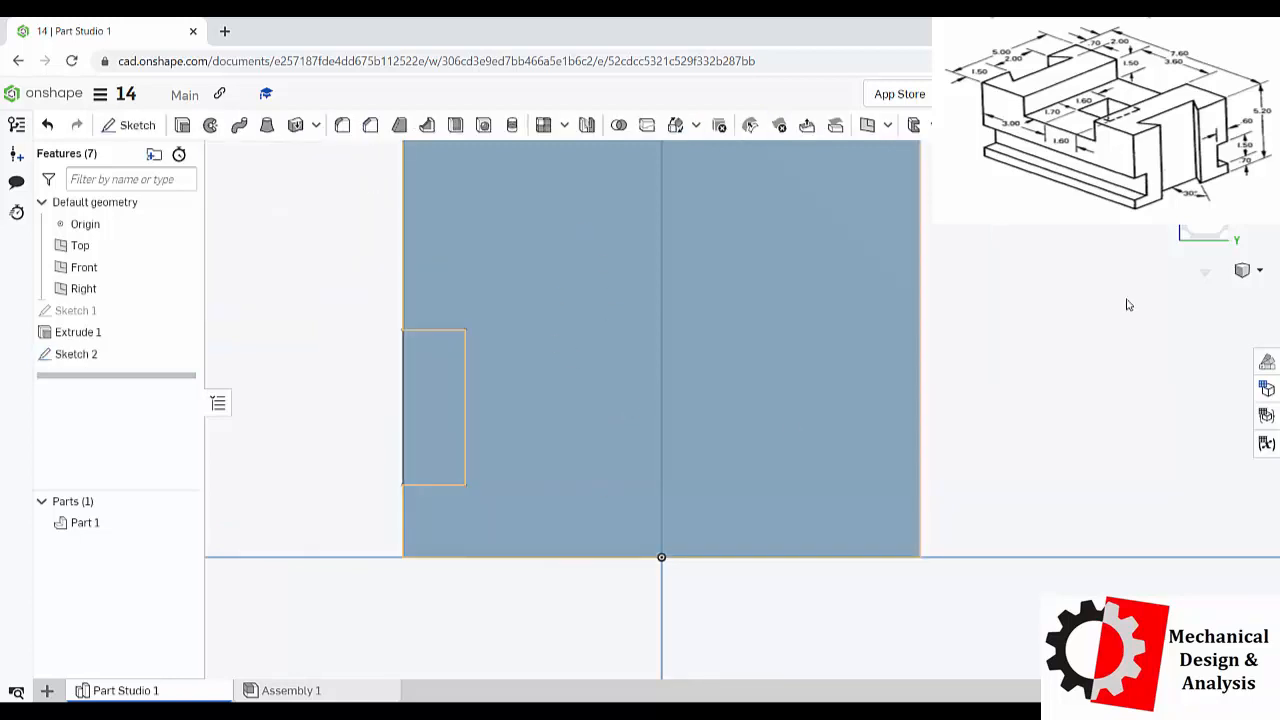
right_click(1060, 273)
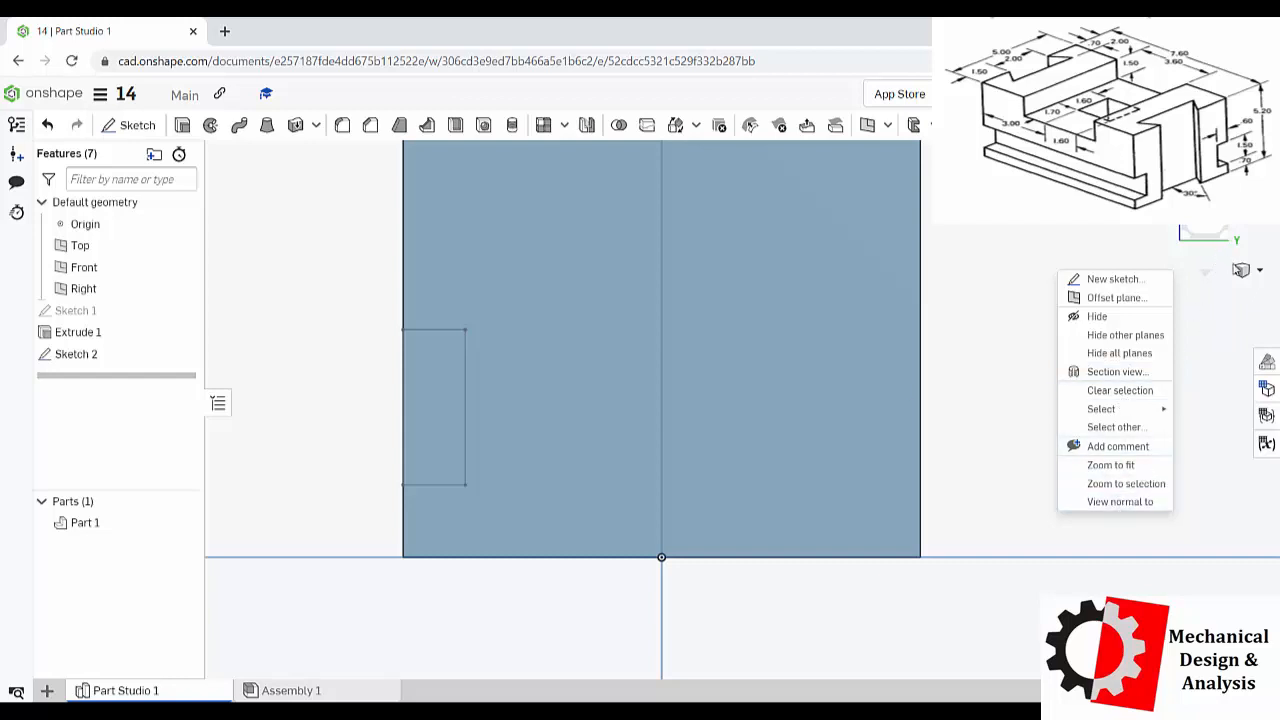
left_click(1255, 277)
left_click(1235, 292)
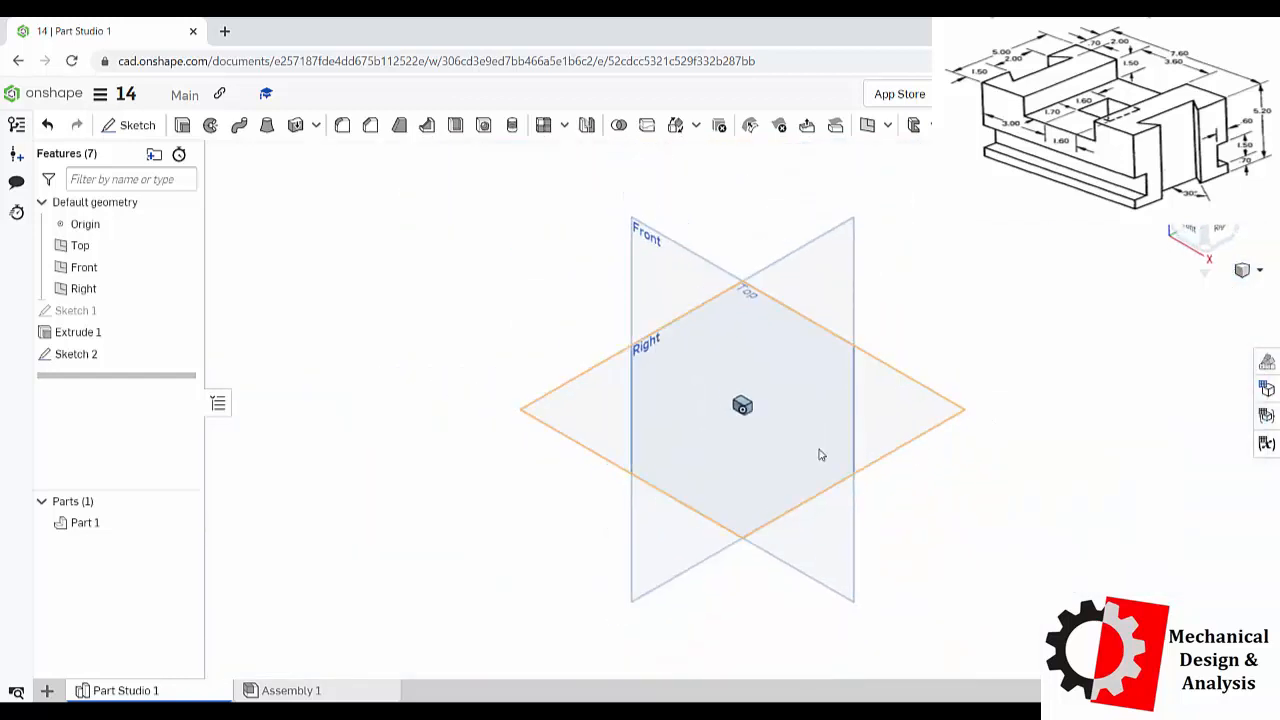
key("f")
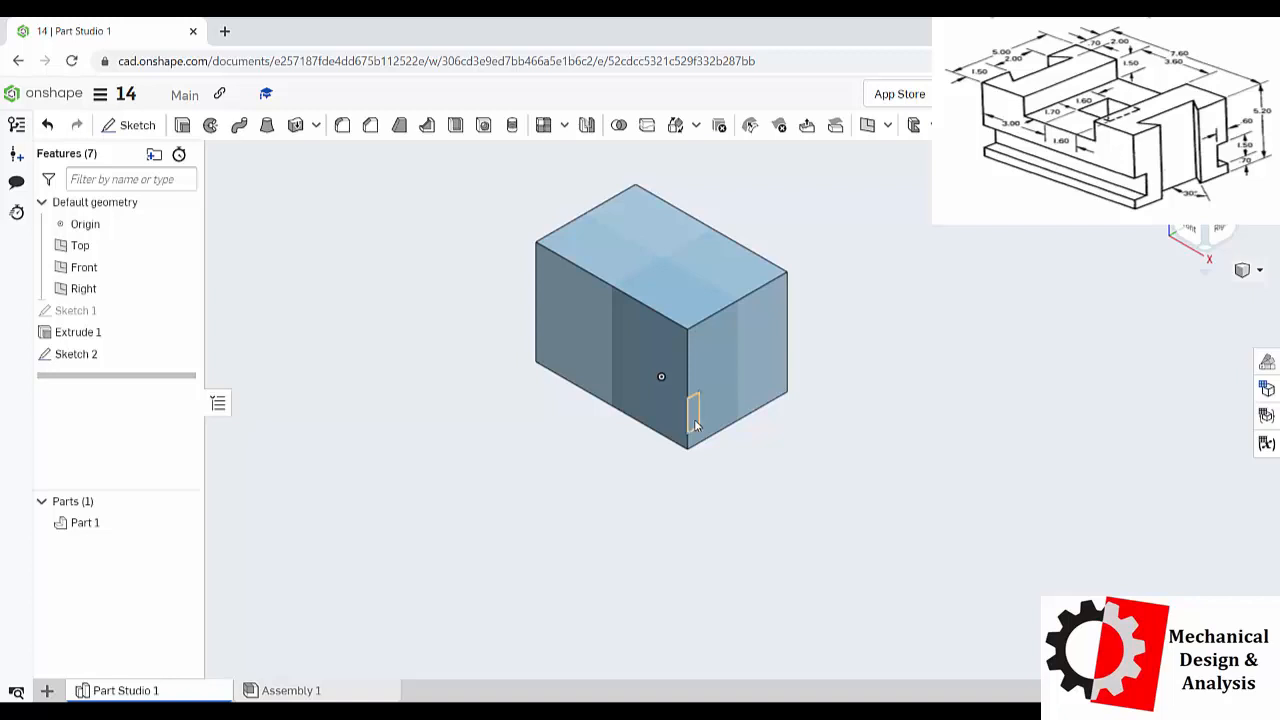
left_click(695, 422)
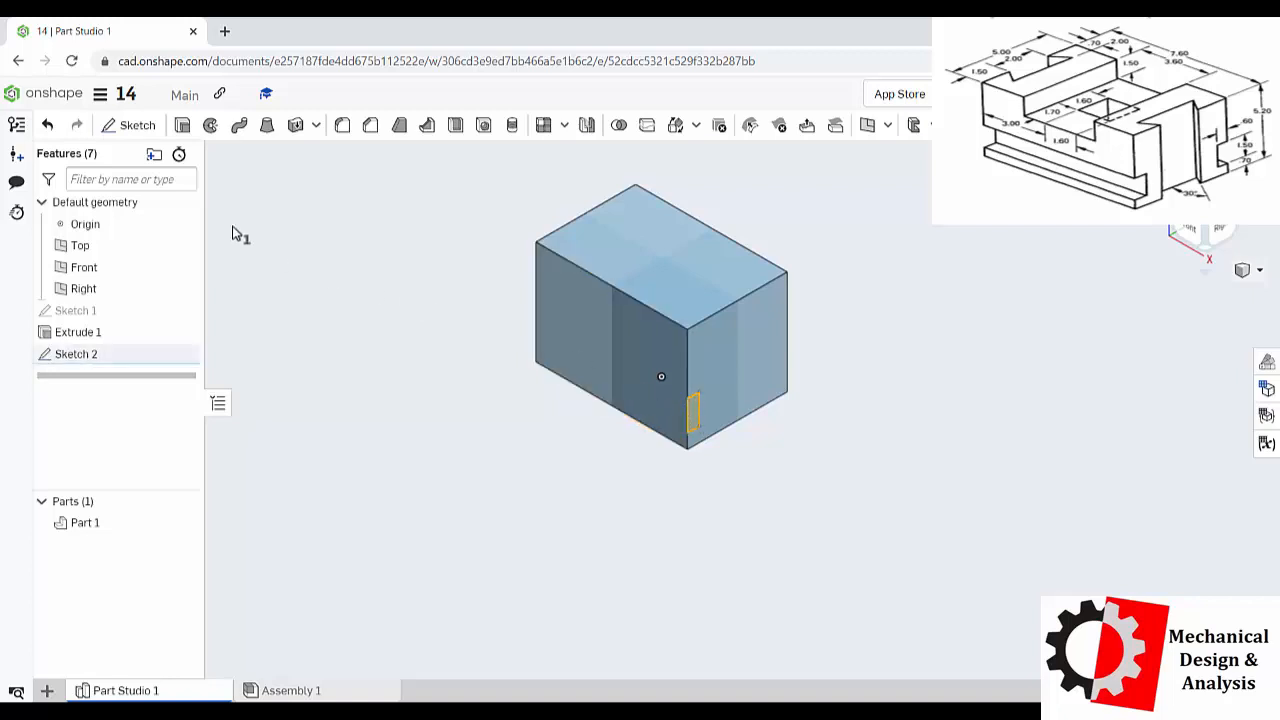
left_click(183, 126)
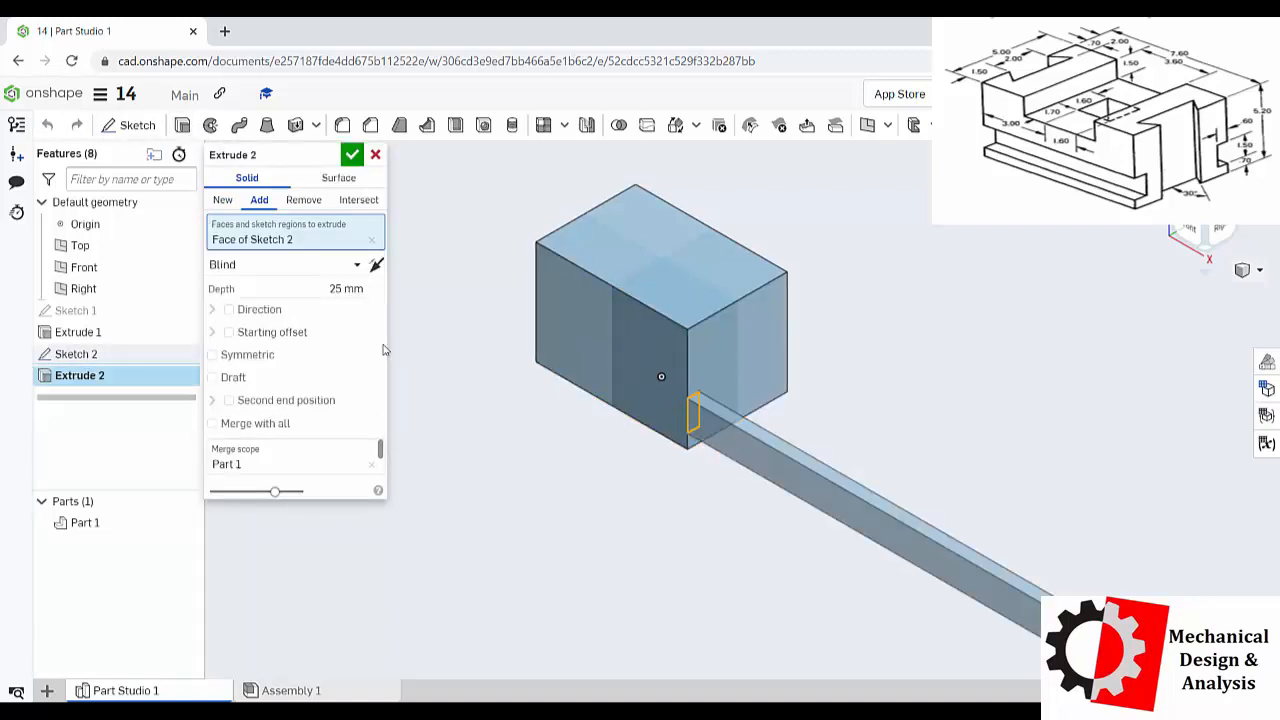
left_click(376, 264)
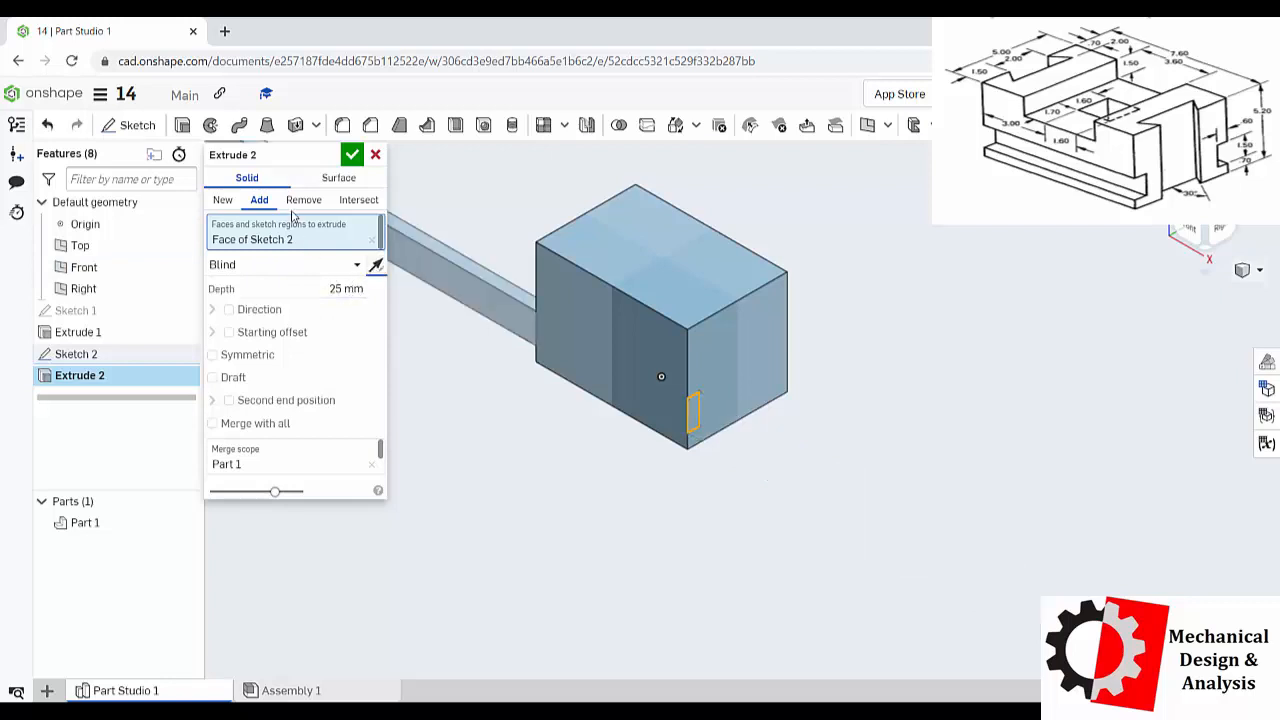
left_click(303, 200)
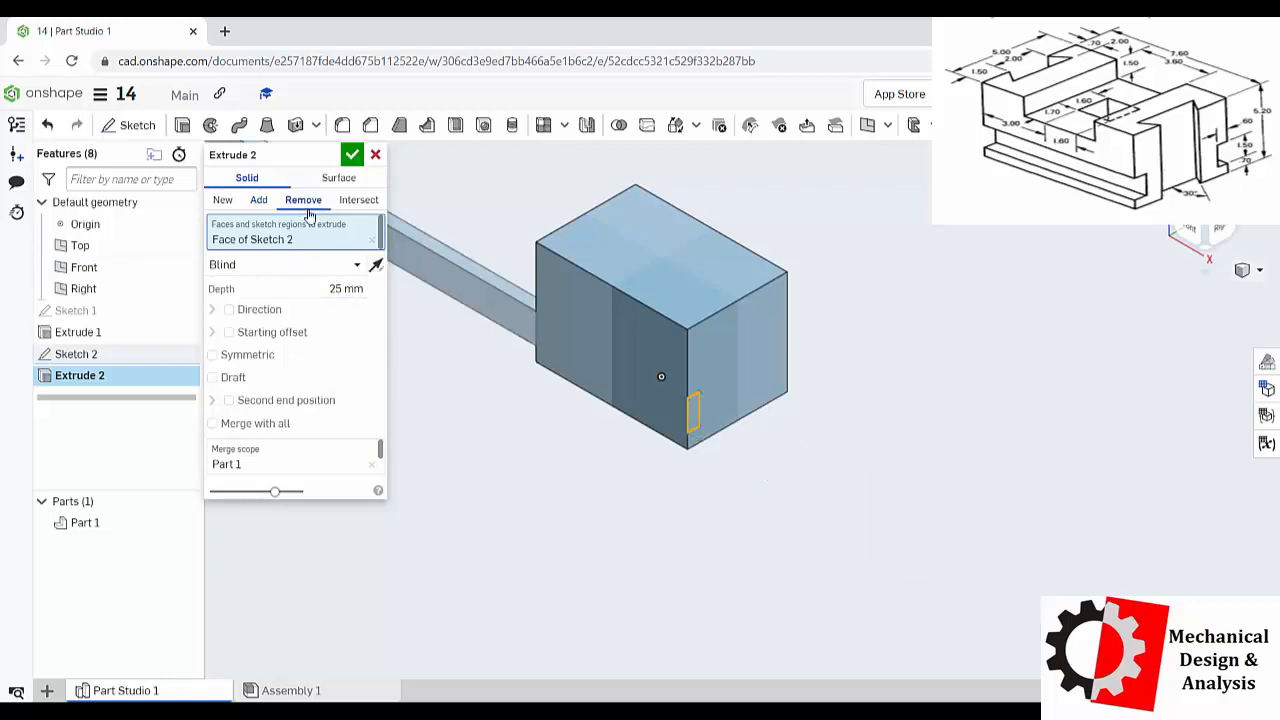
left_click(272, 264)
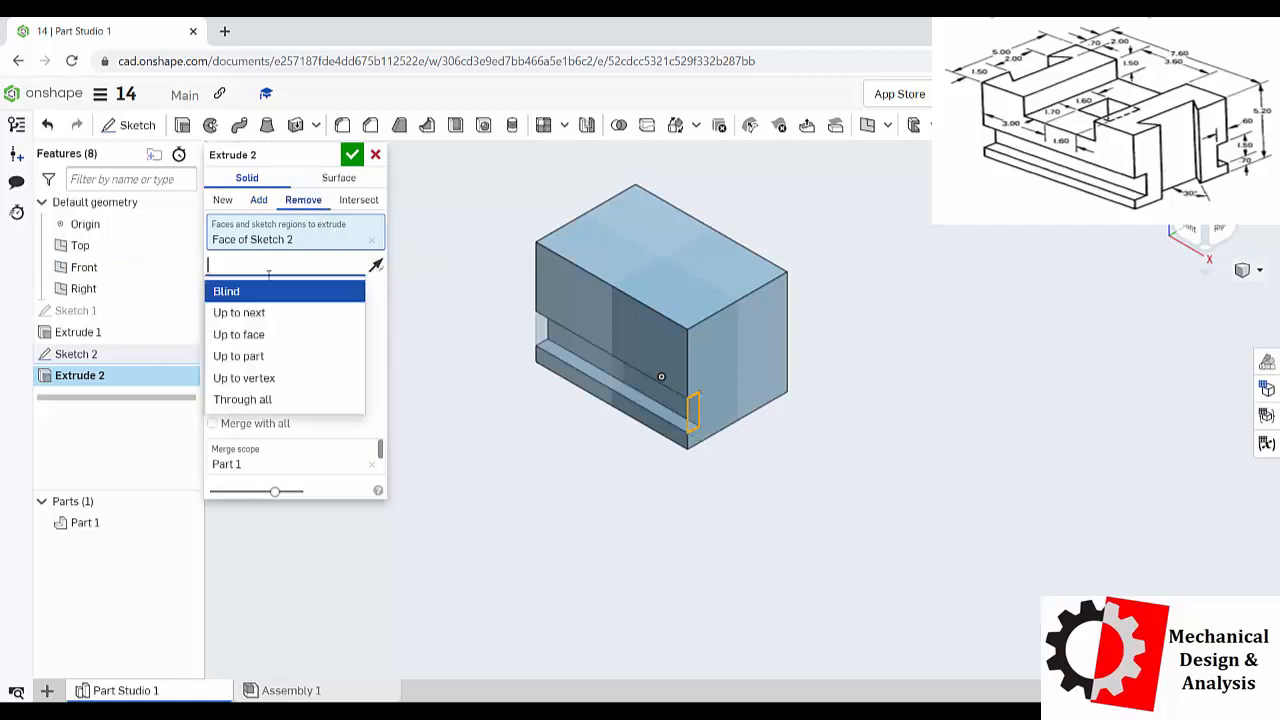
left_click(240, 400)
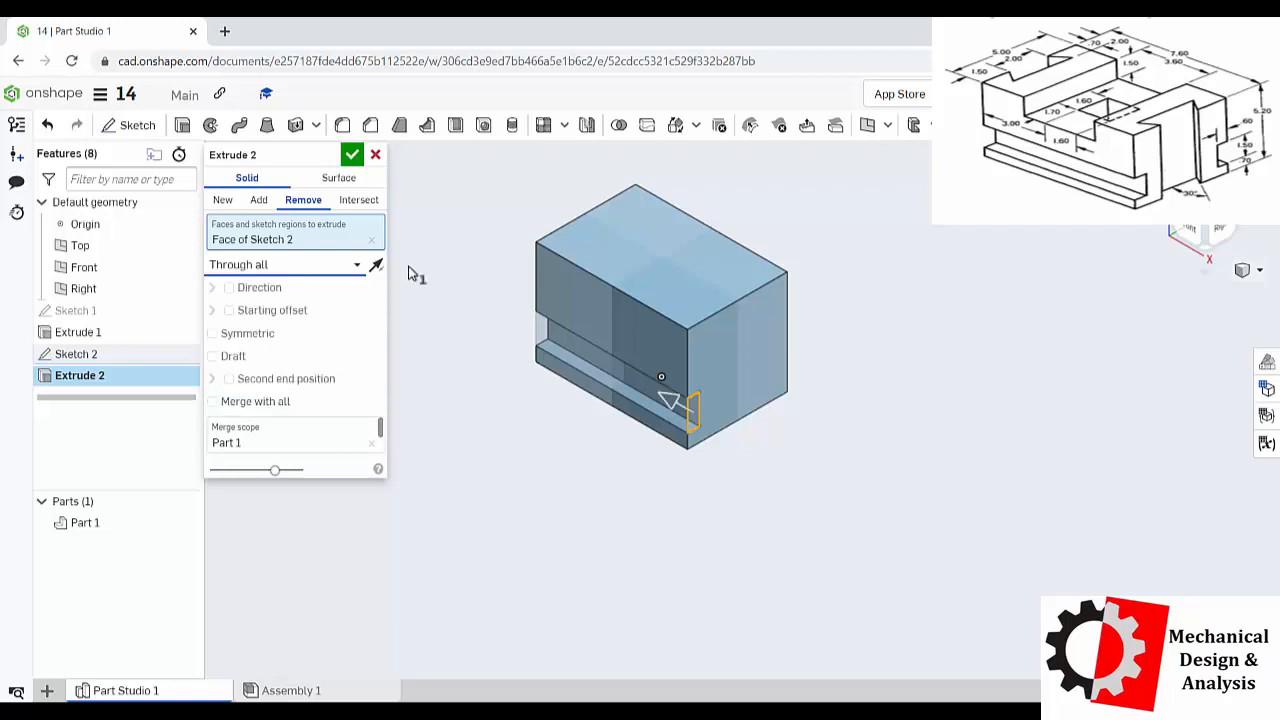
left_click(352, 154)
Try to mirror the grooved block with a Part mirror.
left_click(92, 375)
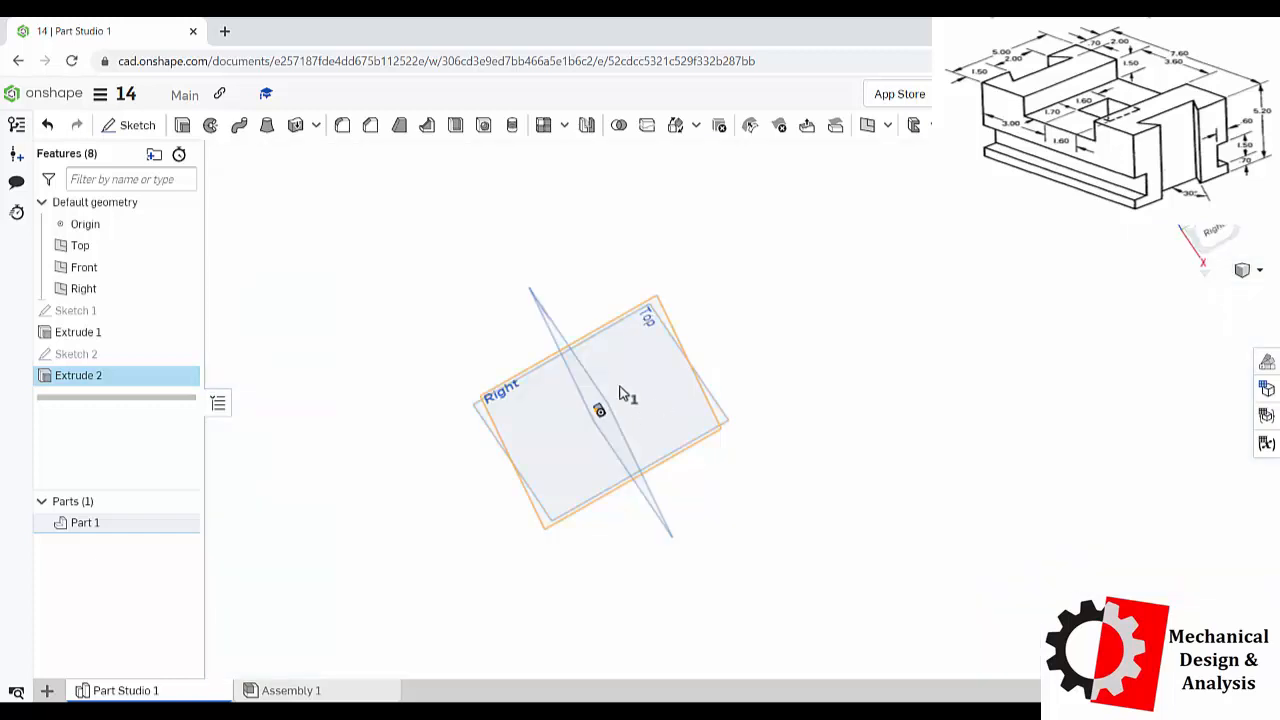
left_click(587, 125)
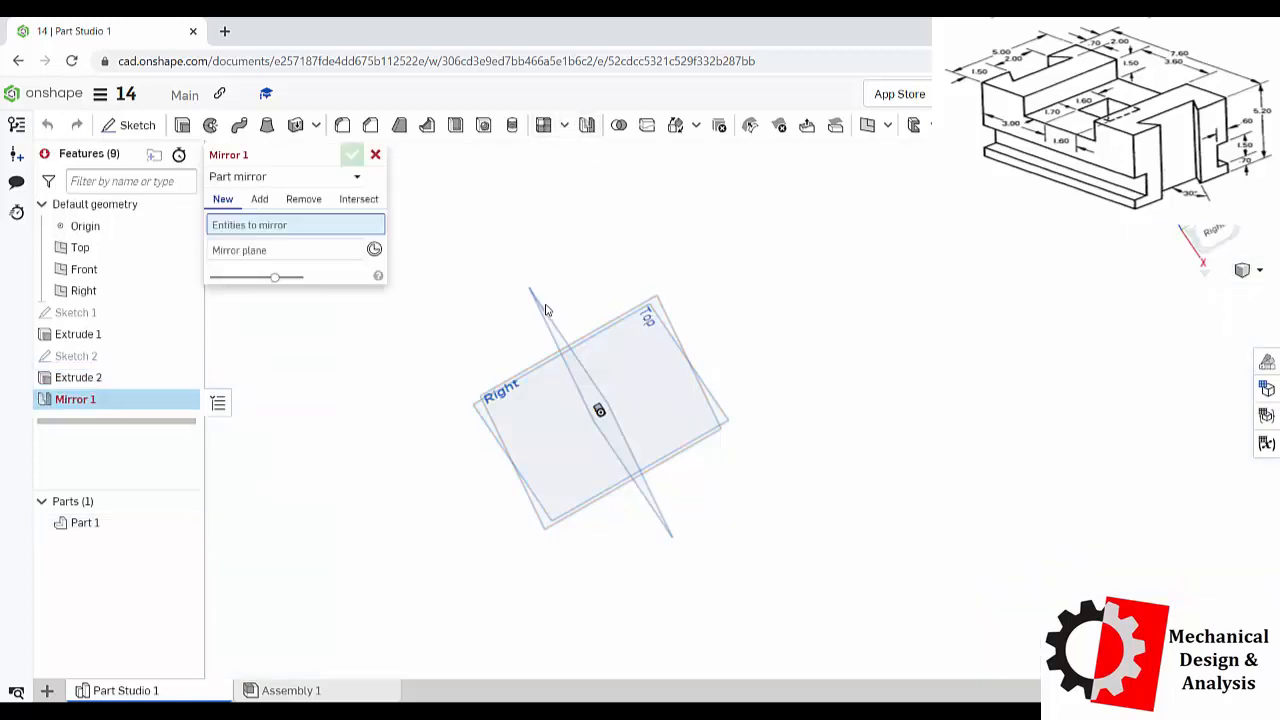
mouse_move(541, 316)
right_mouse_down()
mouse_move(571, 280)
mouse_move(560, 300)
right_mouse_up()
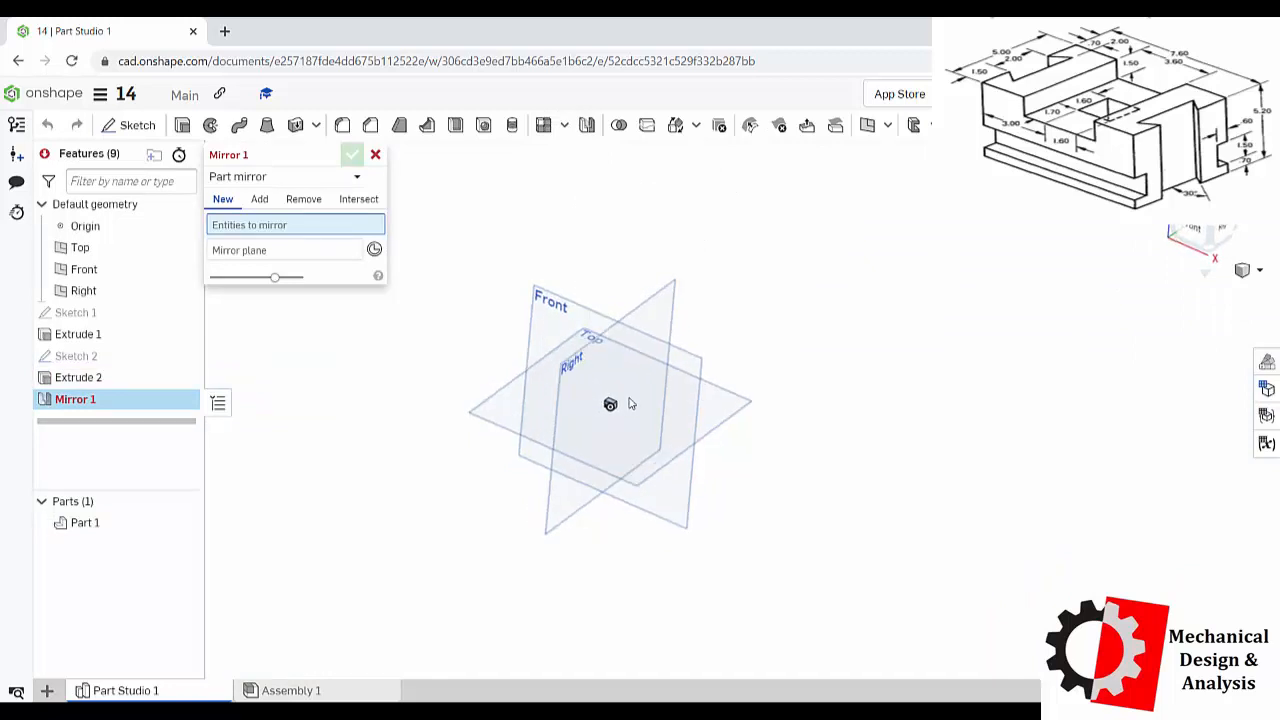
scroll(619, 410, "down", 5)
scroll(619, 410, "up", 5)
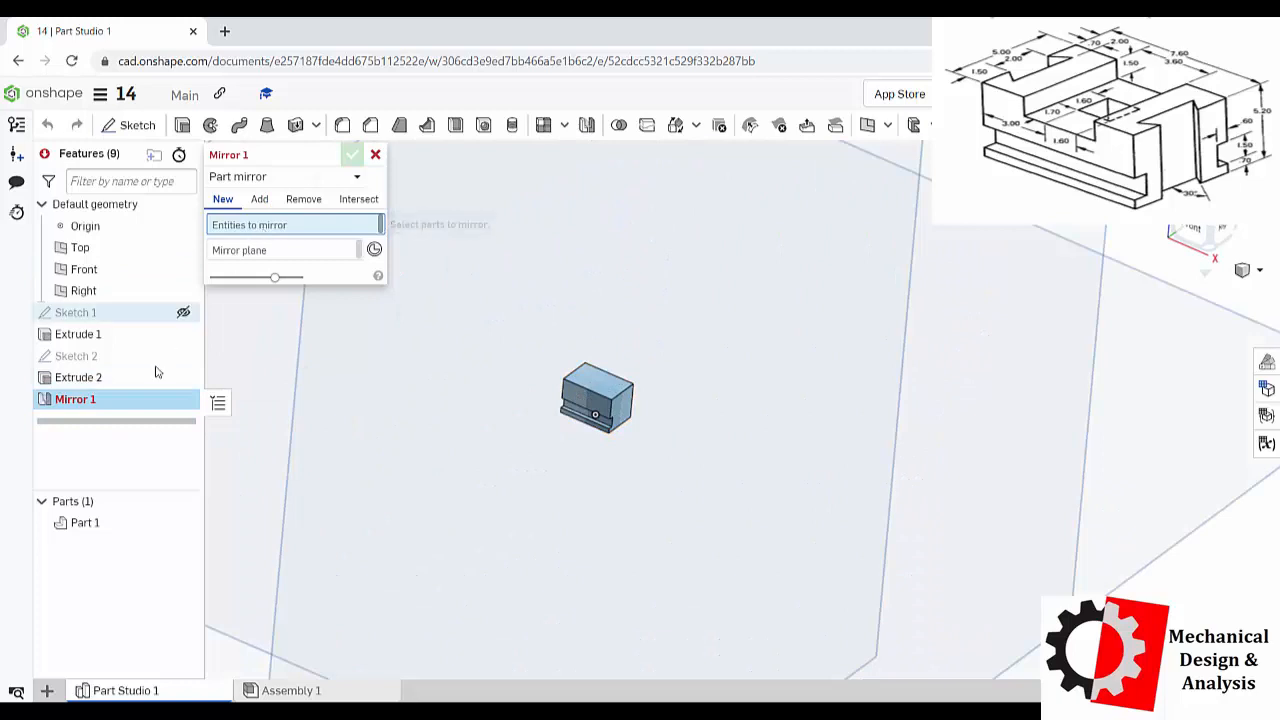
left_click(239, 255)
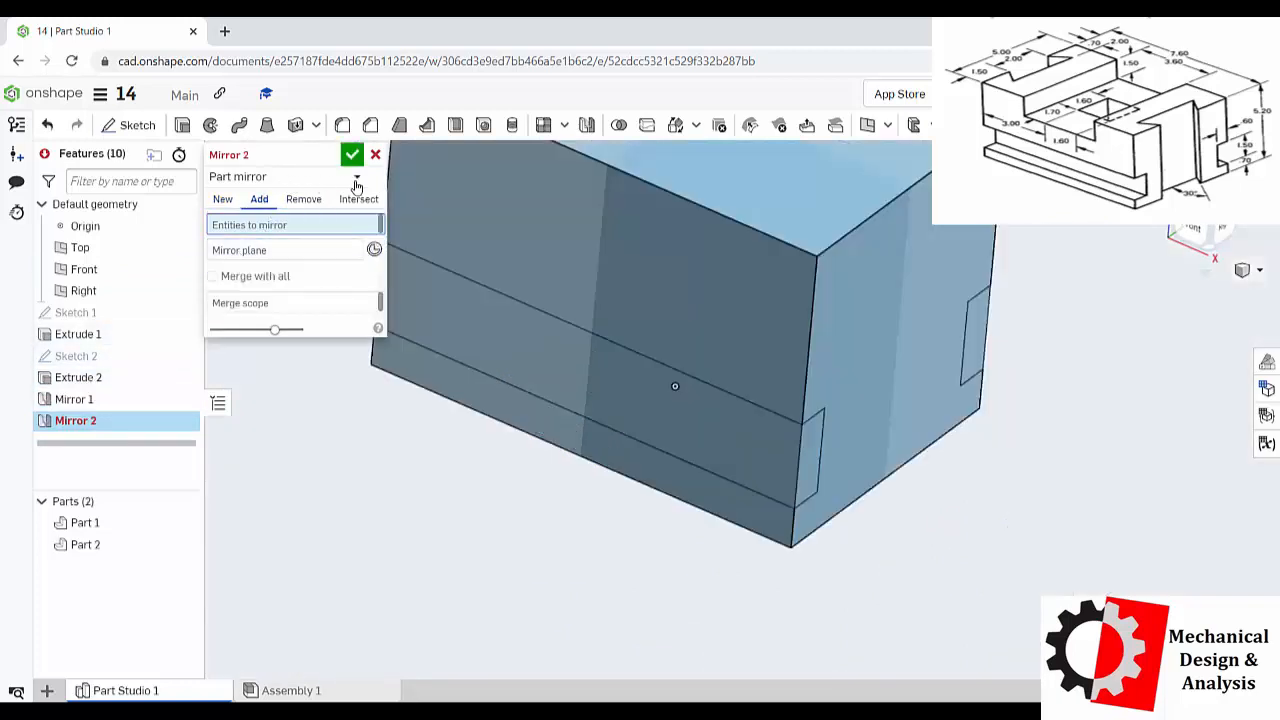
left_click(290, 177)
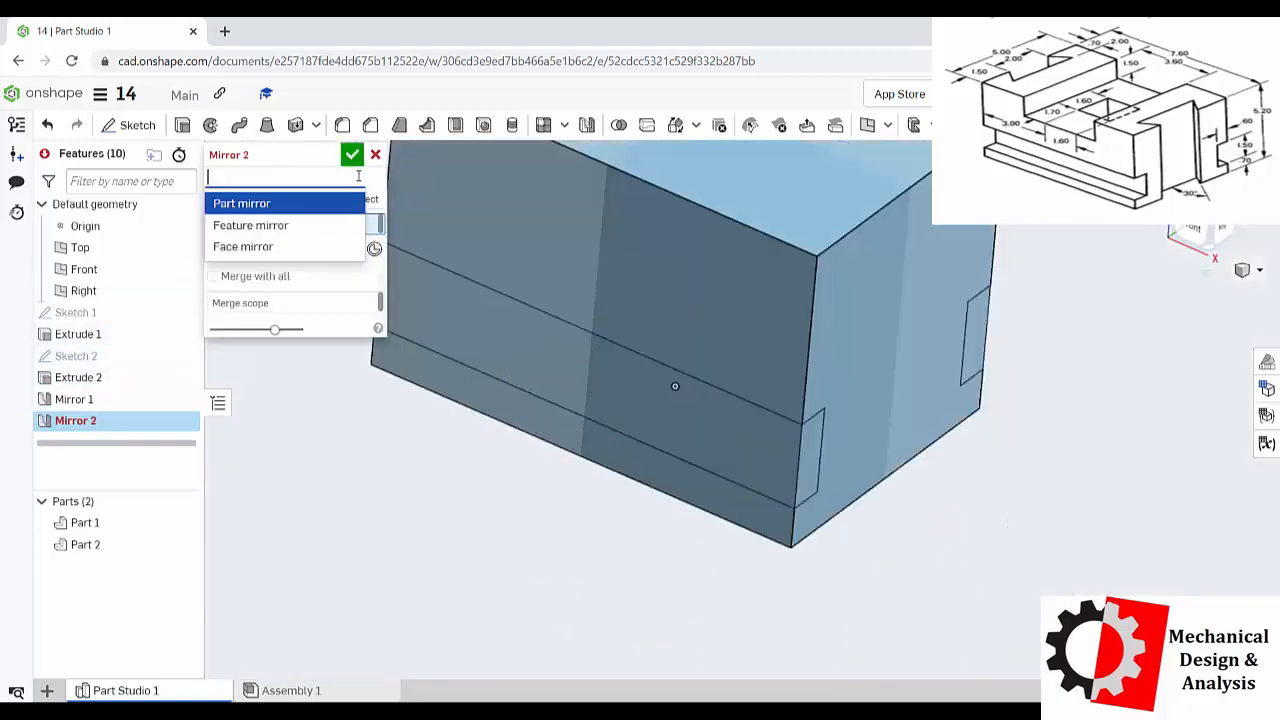
left_click(286, 224)
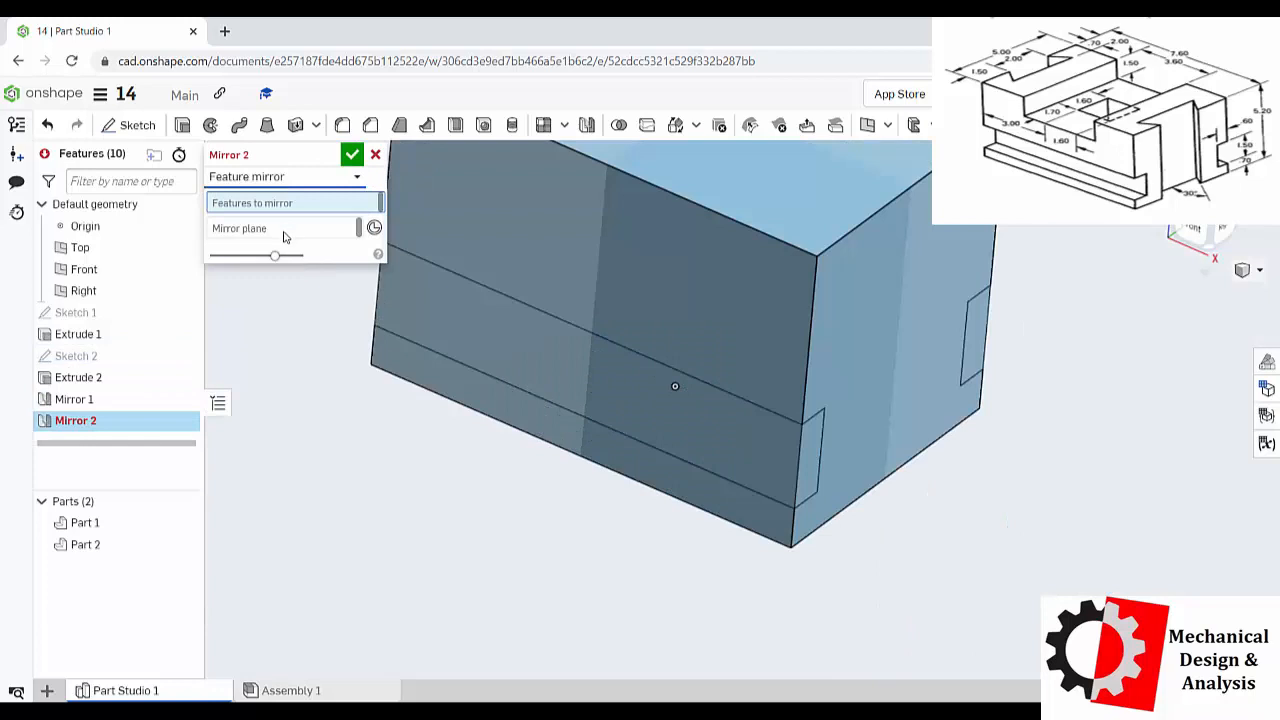
left_click(100, 377)
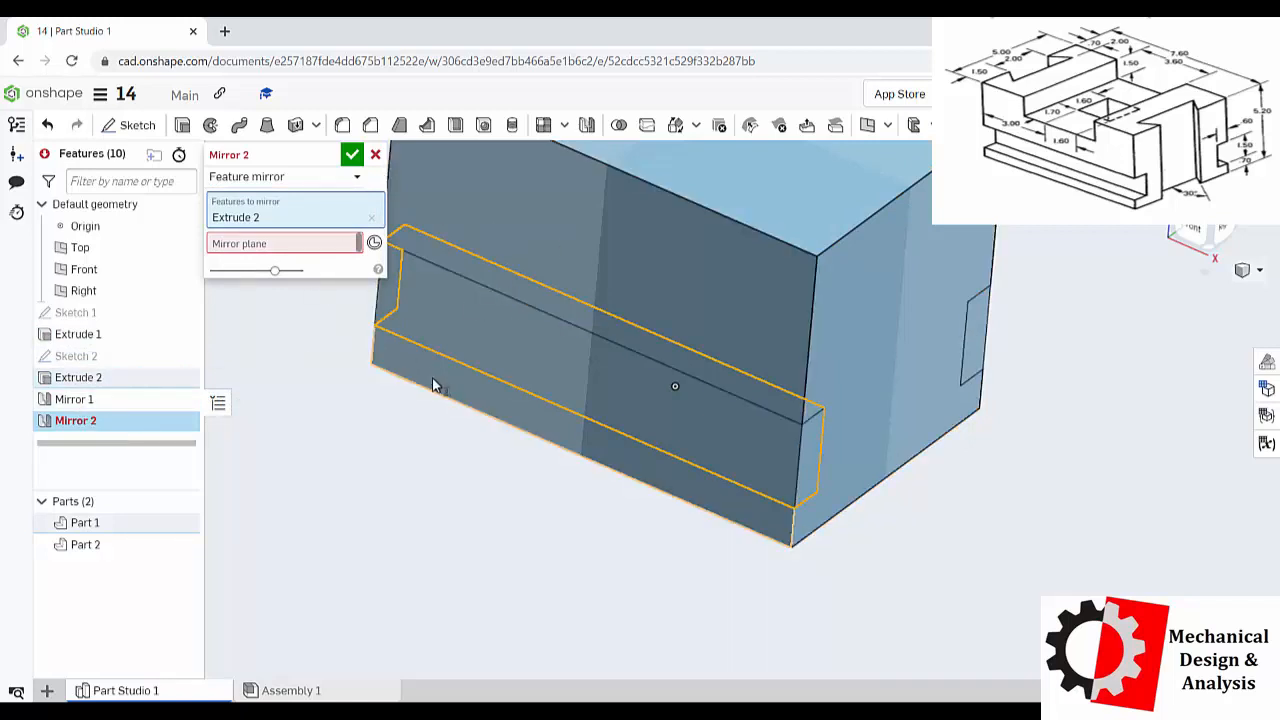
scroll(434, 380, "down", 10)
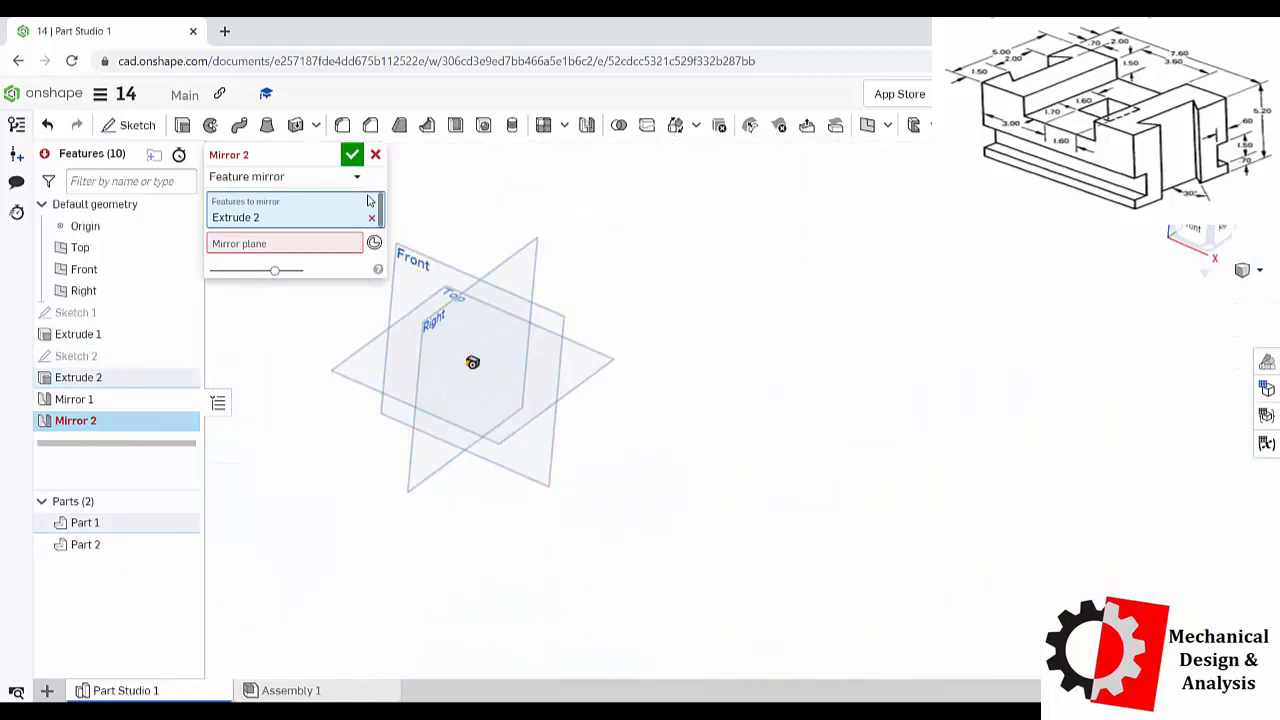
left_click(375, 155)
Delete the part mirror feature.
left_click(88, 397)
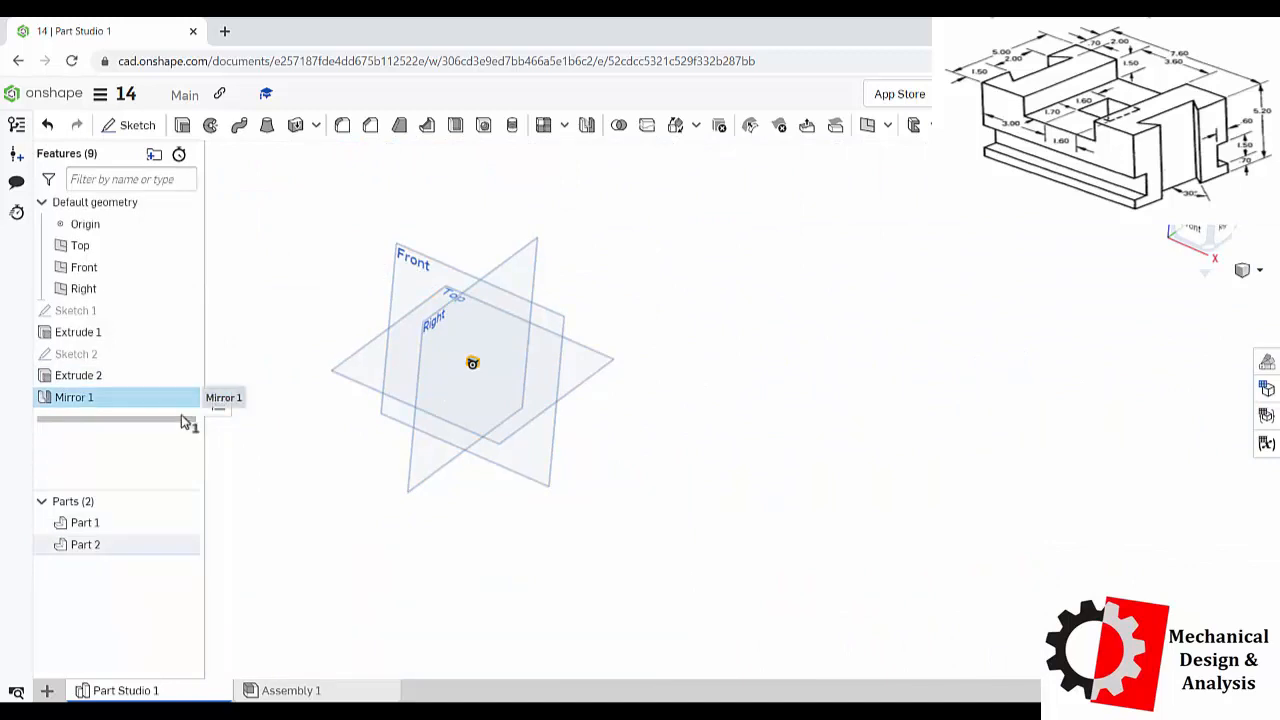
key("Delete")
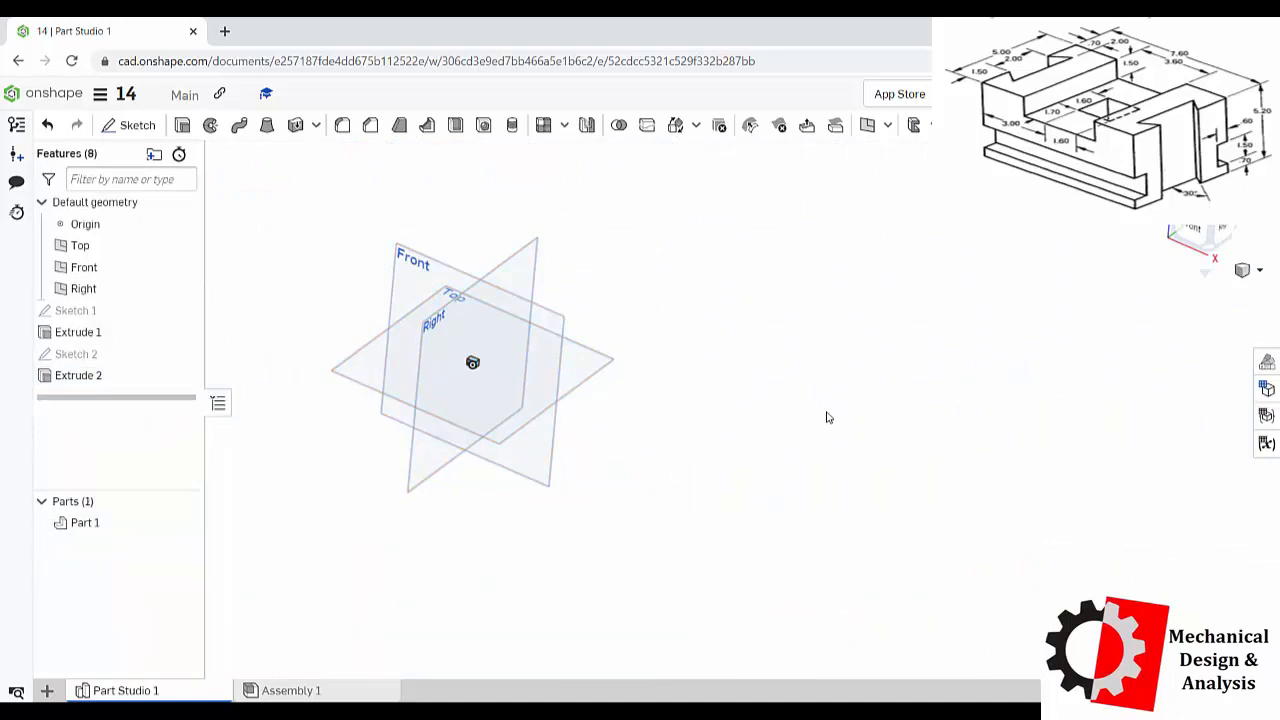
Mirror the side groove cut about the Front plane using a Feature mirror.
right_click(818, 404)
left_click(860, 474)
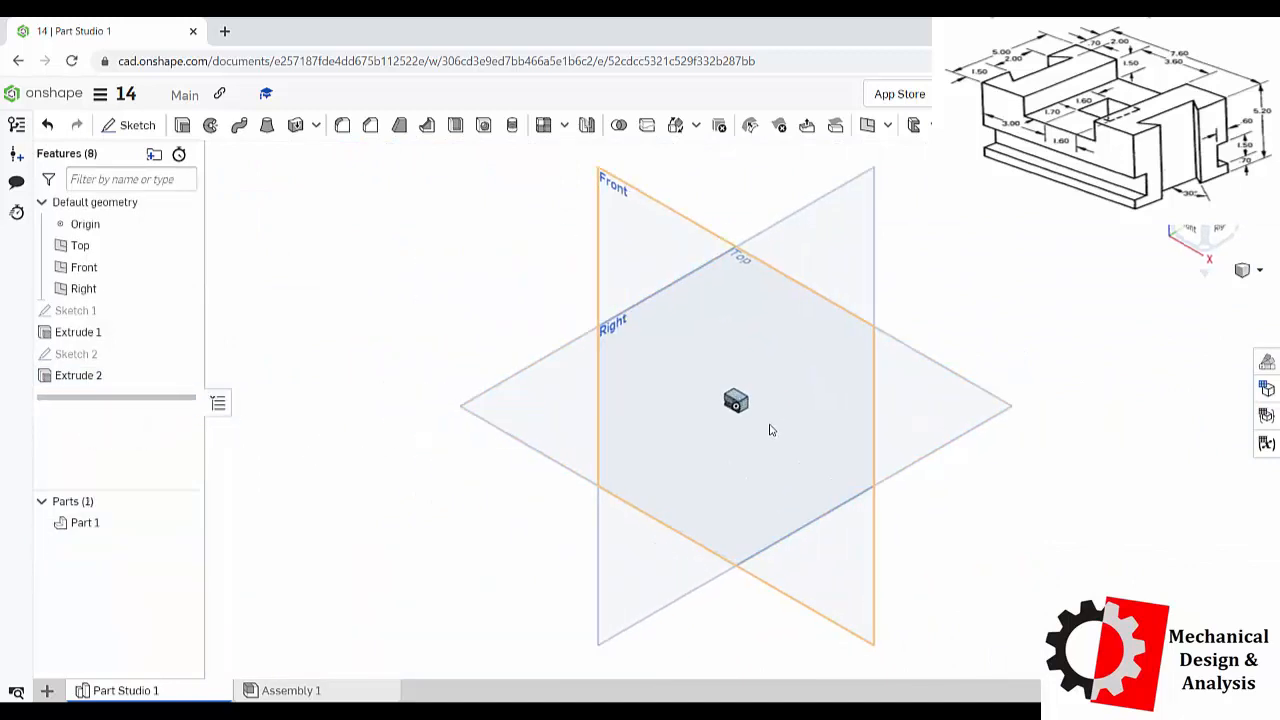
scroll(770, 430, "up", 3)
scroll(520, 346, "up", 3)
scroll(886, 385, "down", 2)
scroll(981, 383, "up", 3)
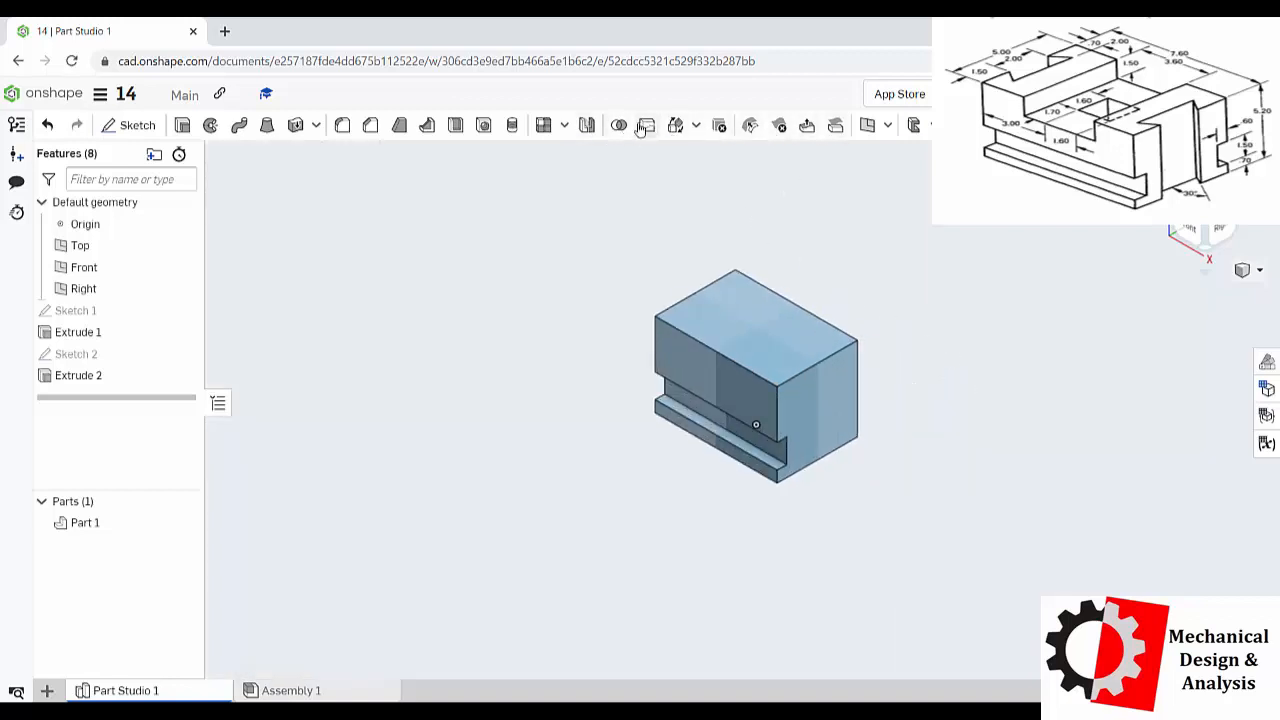
left_click(587, 126)
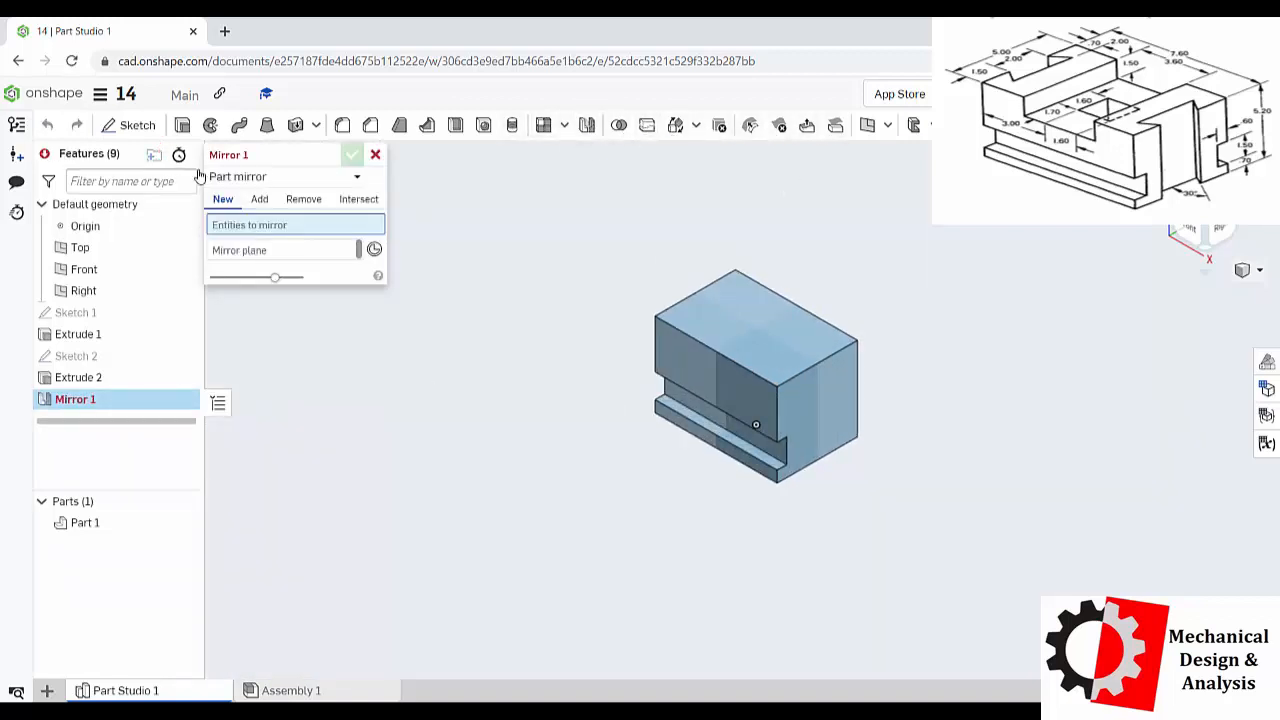
left_click(238, 177)
left_click(250, 223)
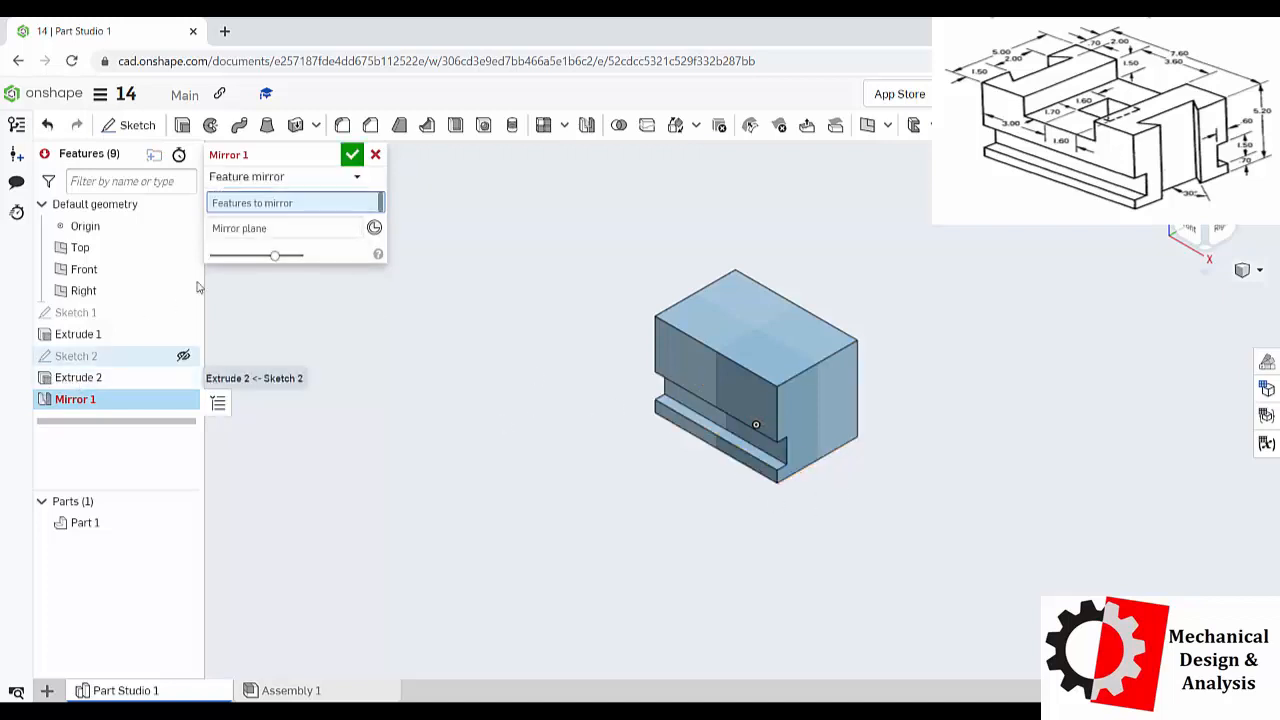
left_click(78, 377)
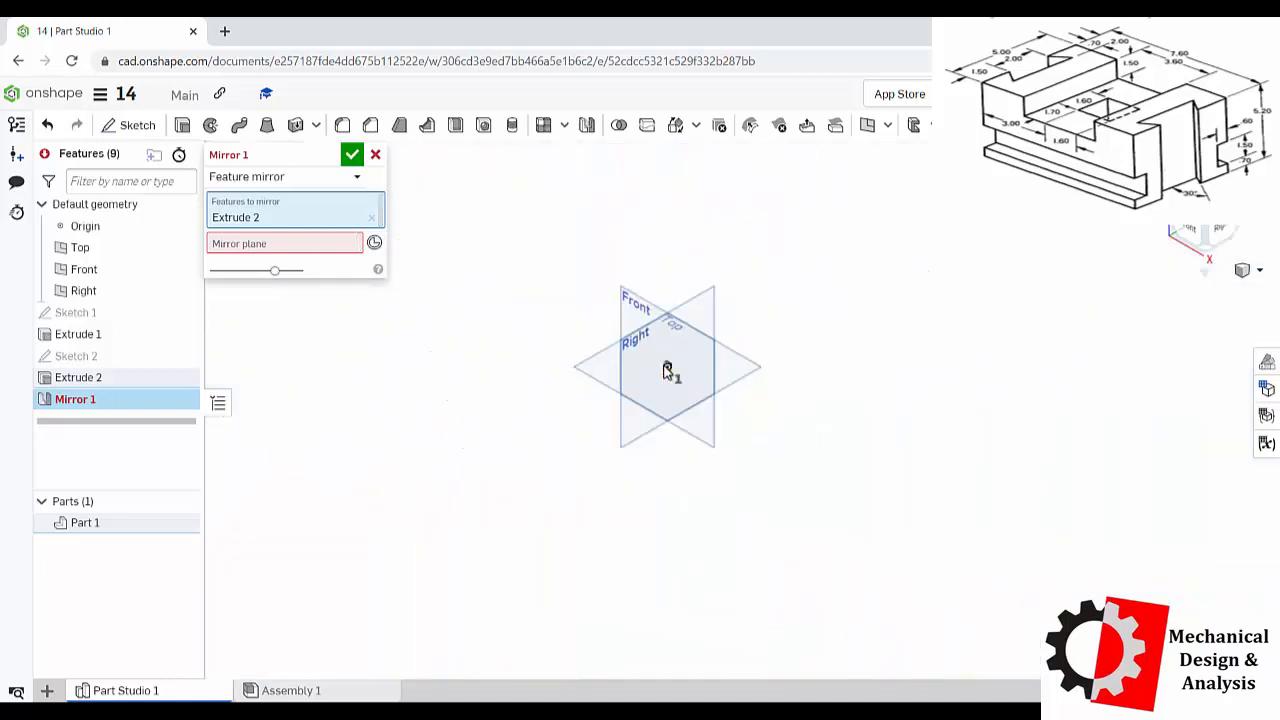
scroll(652, 338, "up", 3)
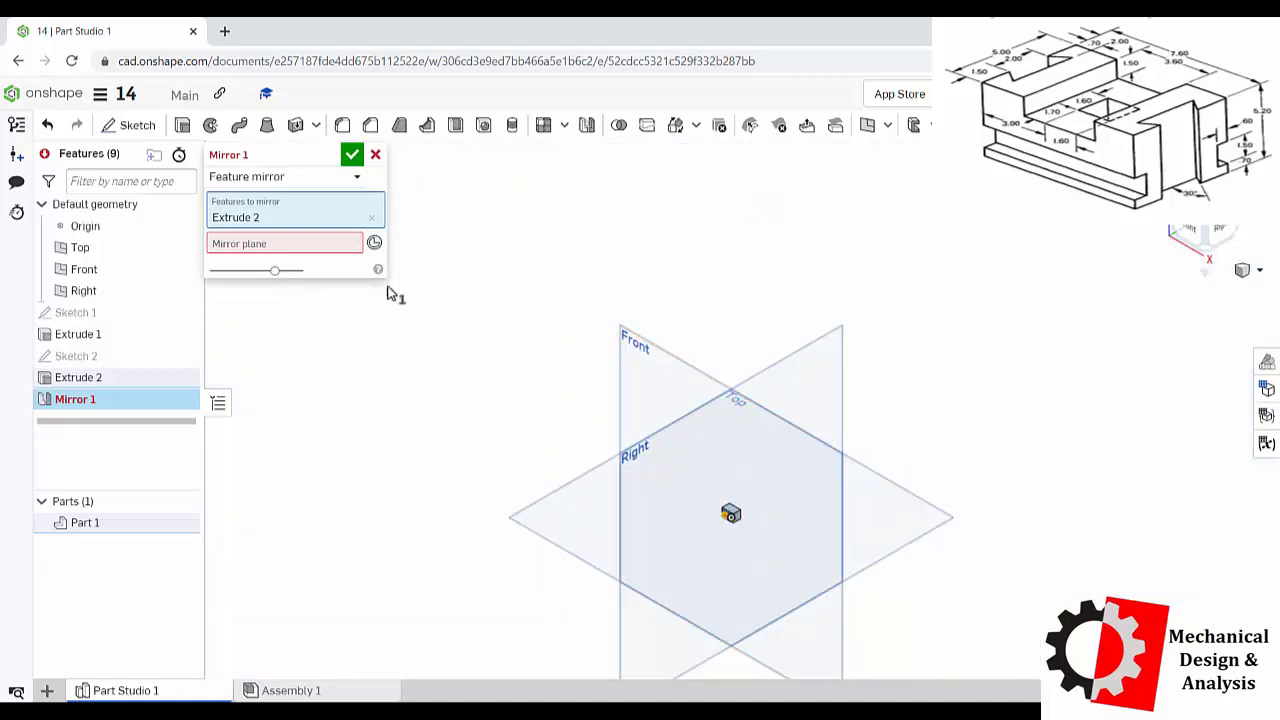
left_click(281, 246)
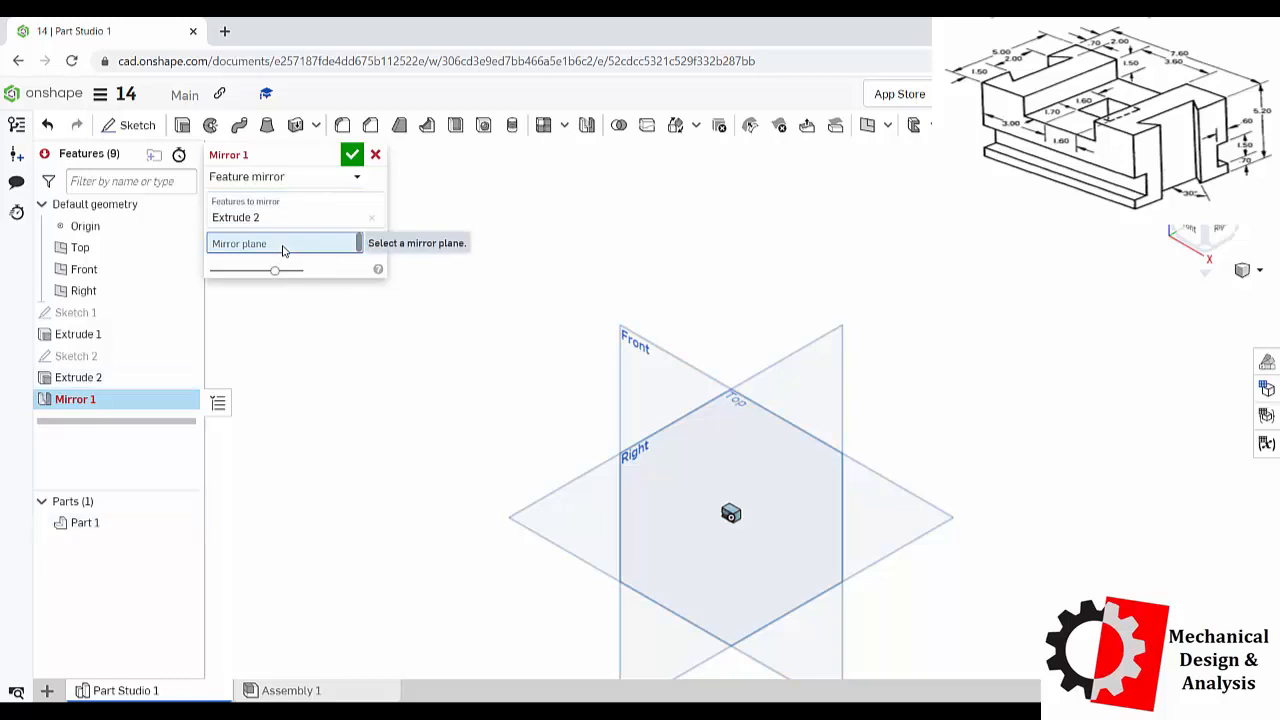
left_click(640, 343)
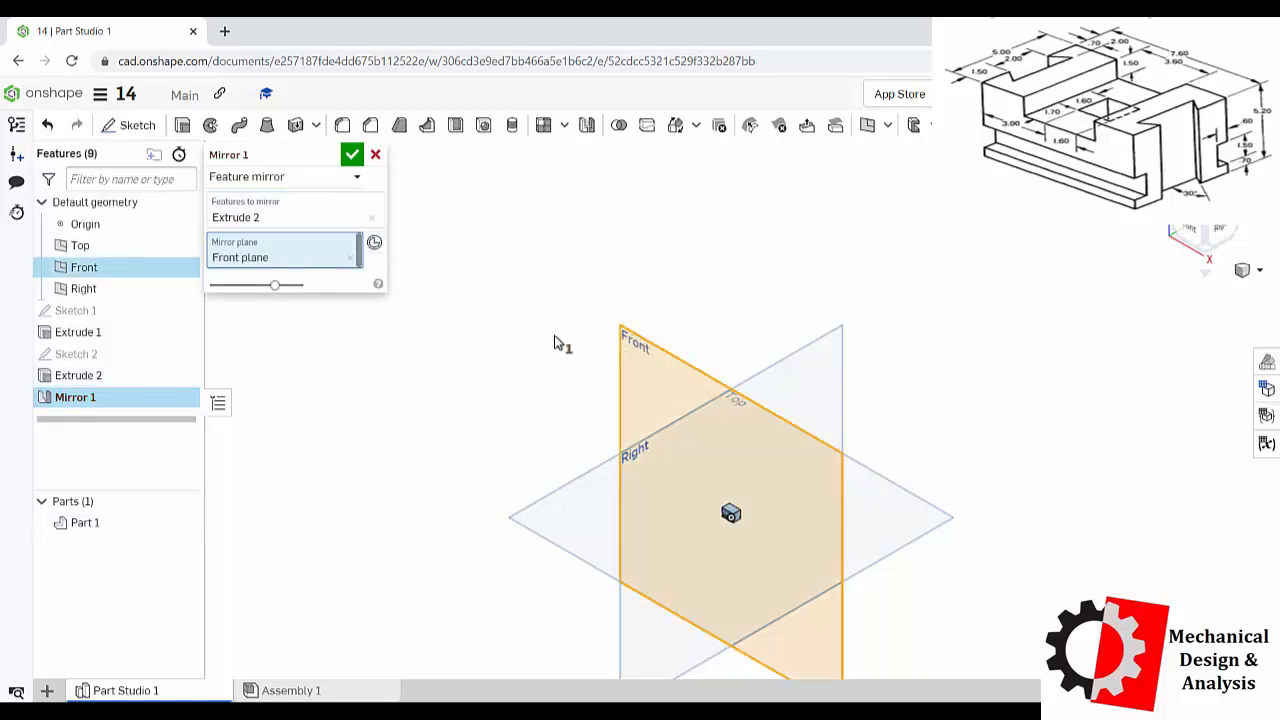
left_click(351, 155)
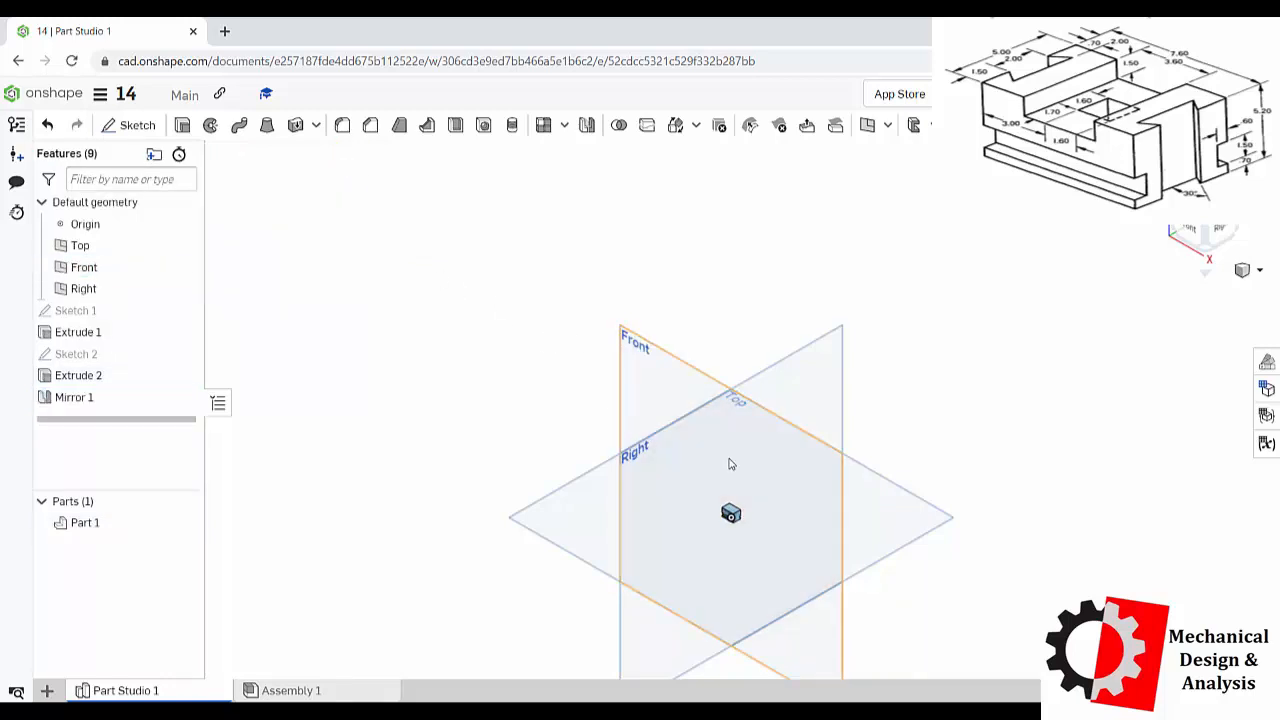
Start a sketch on the block's long side face above the groove, viewed normal to the sketch plane.
scroll(760, 516, "up", 5)
scroll(611, 577, "up", 3)
scroll(597, 614, "down", 5)
scroll(578, 603, "up", 8)
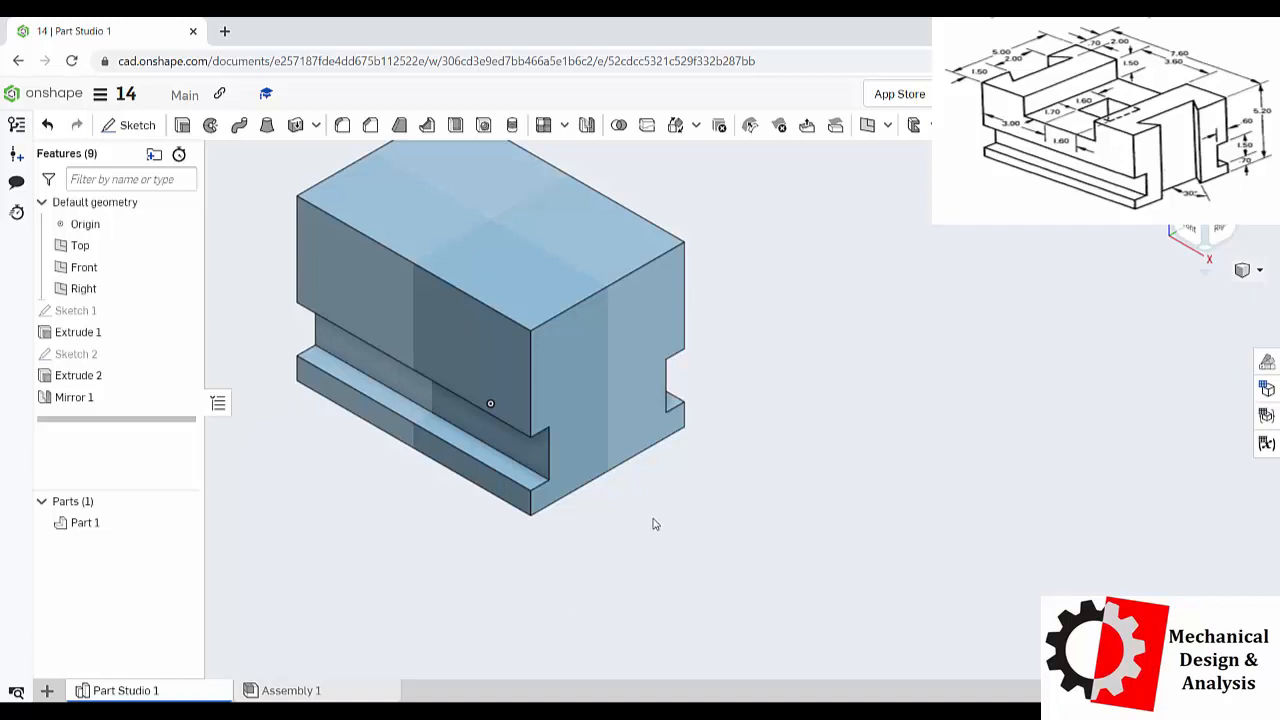
left_click(458, 316)
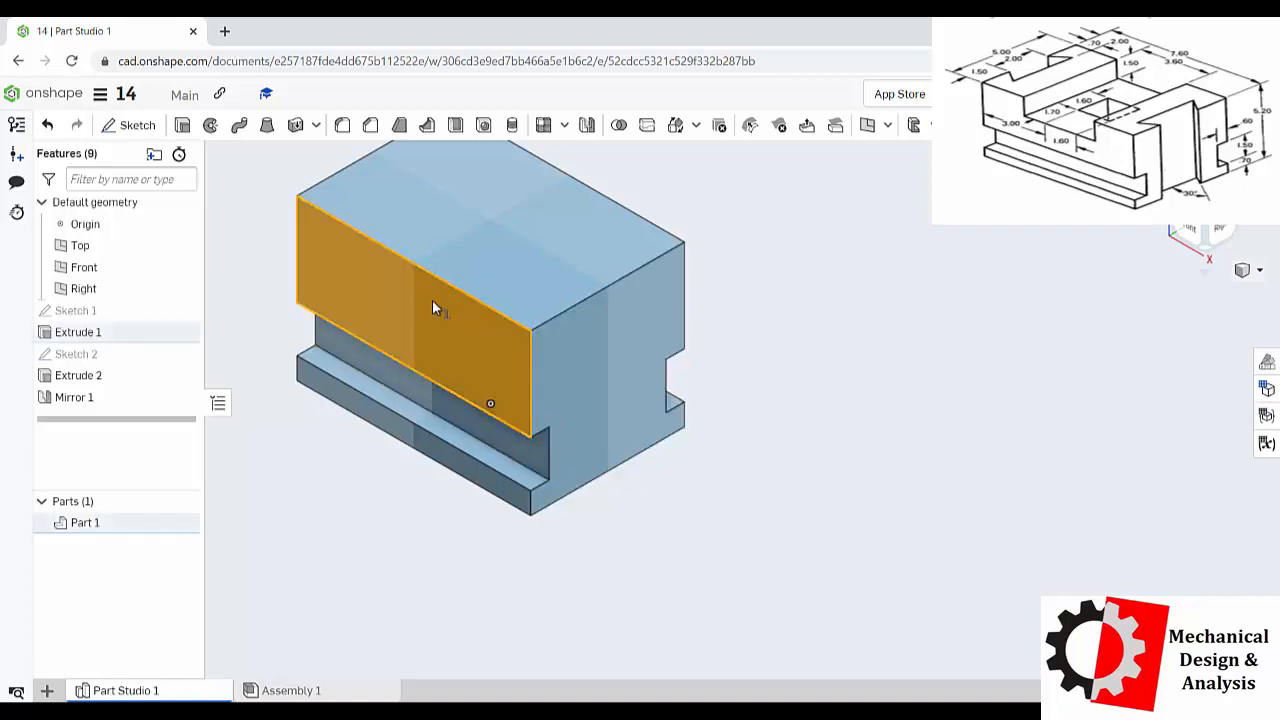
left_click(130, 125)
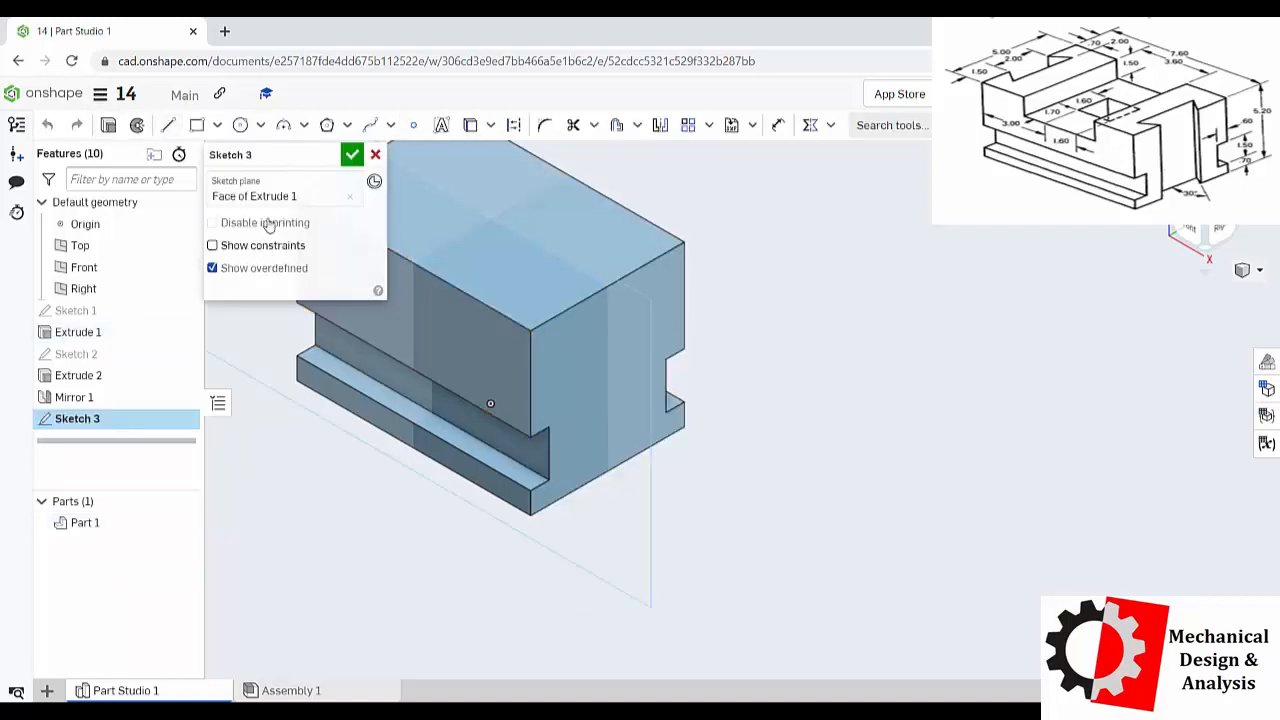
right_click(314, 456)
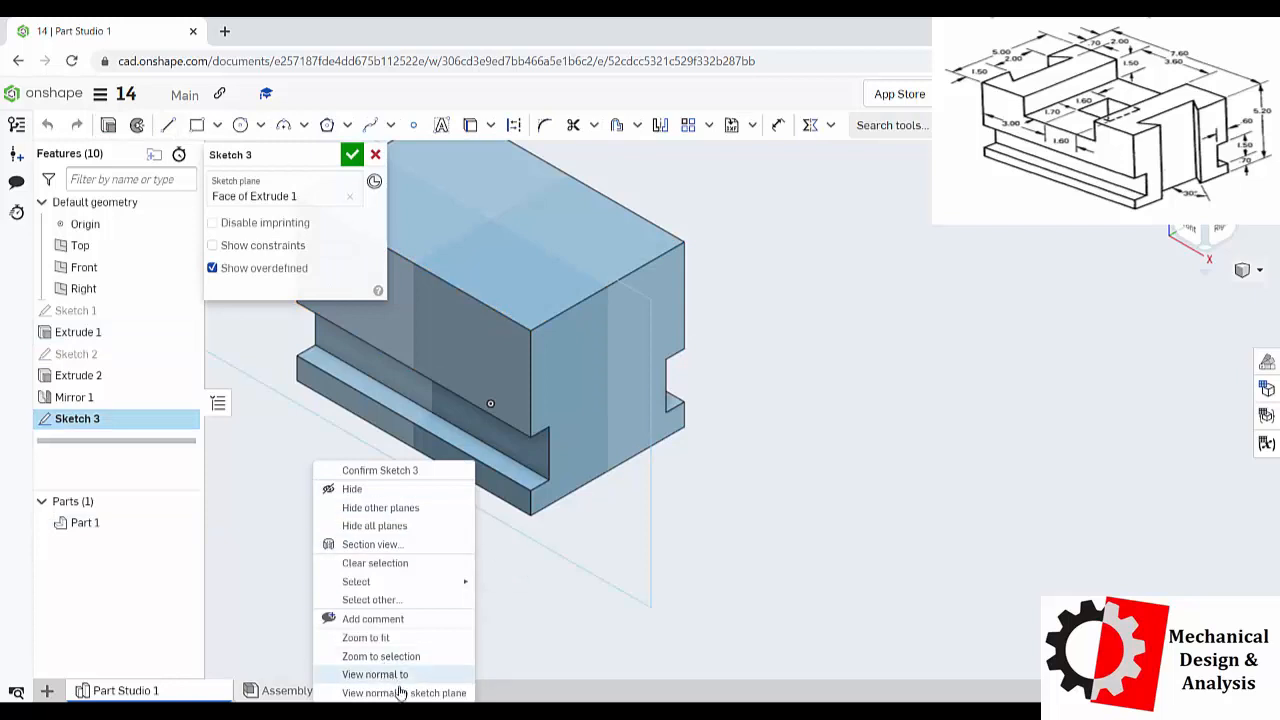
left_click(433, 665)
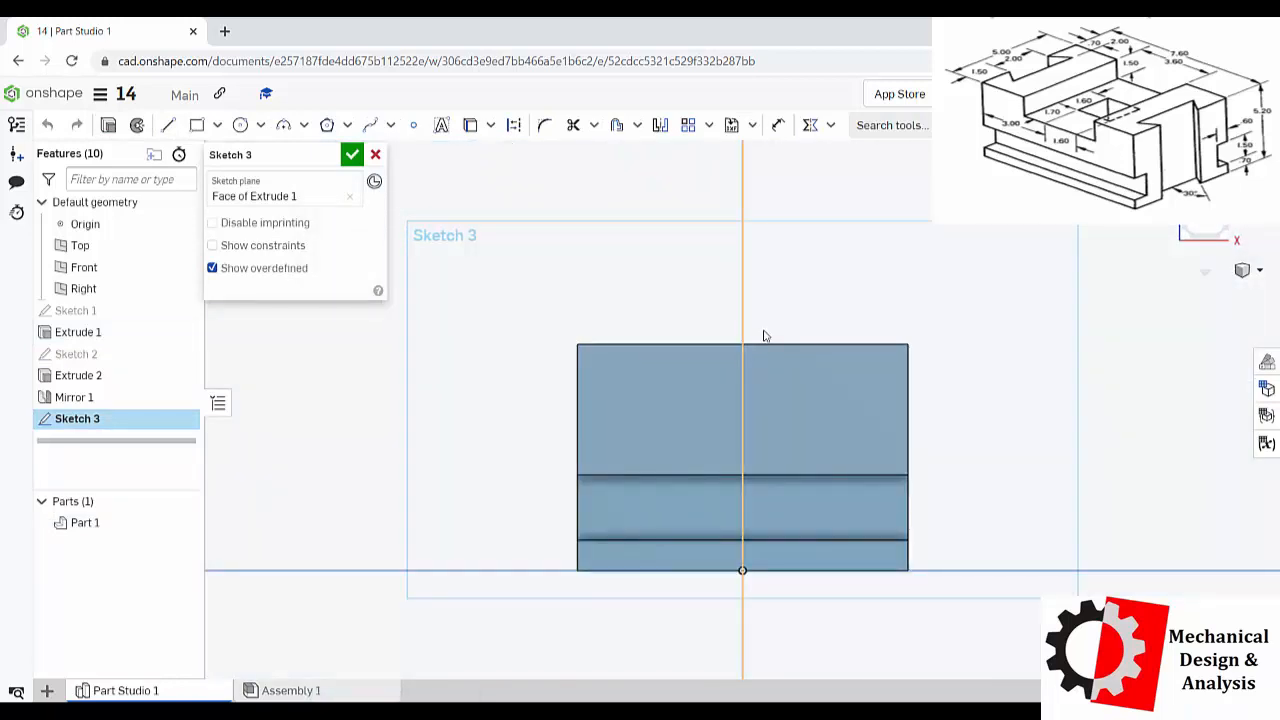
Sketch a corner rectangle about 3.62 mm wide, starting on the side face's upper edge and extending downward.
left_click(196, 125)
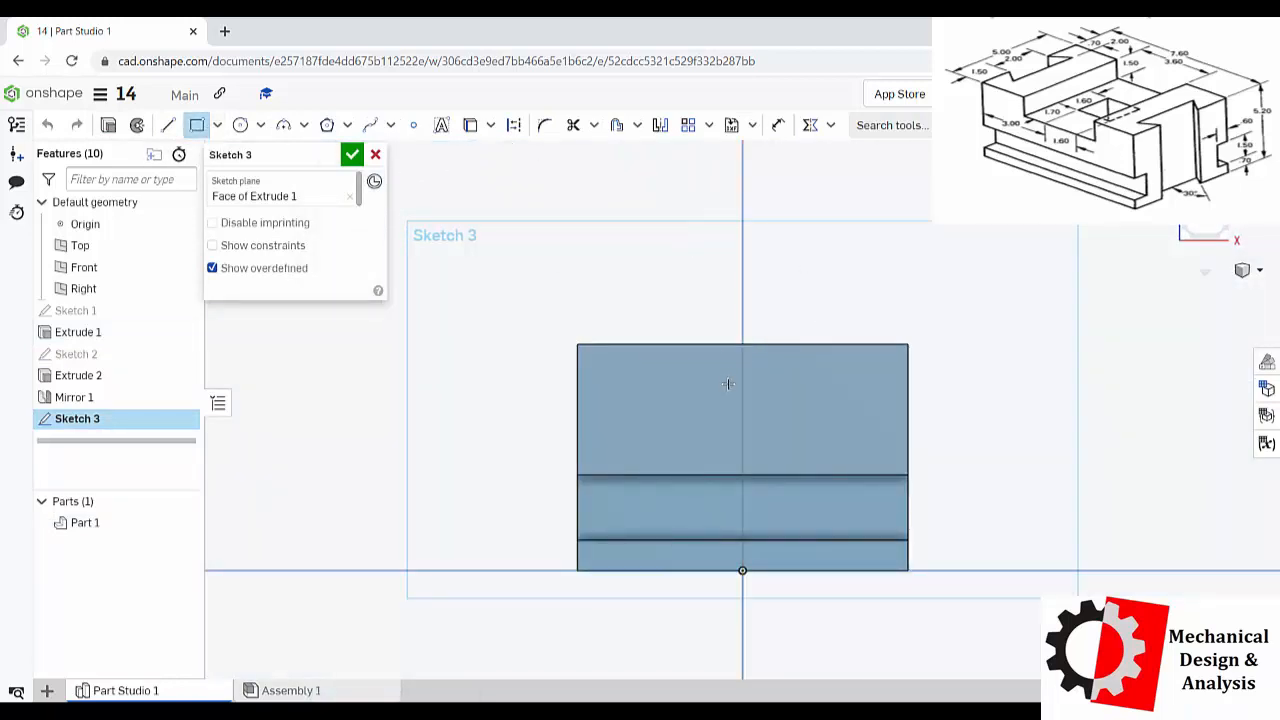
left_click(662, 344)
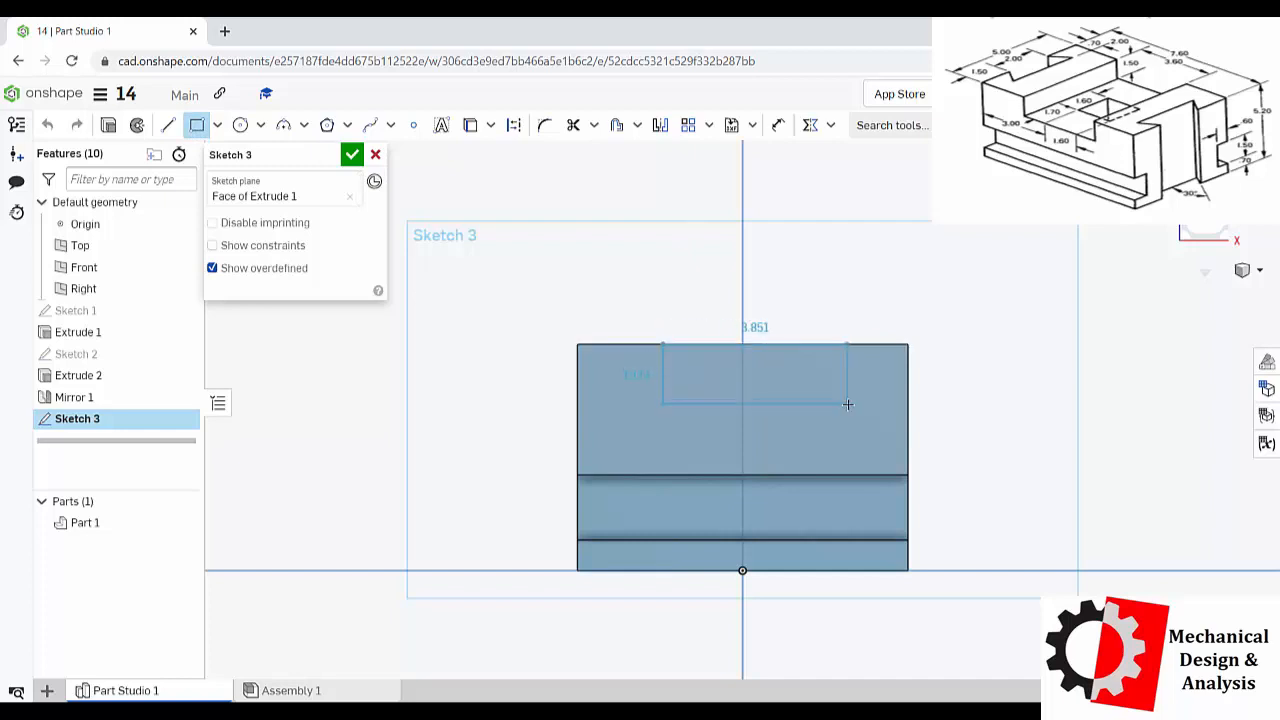
left_click(821, 416)
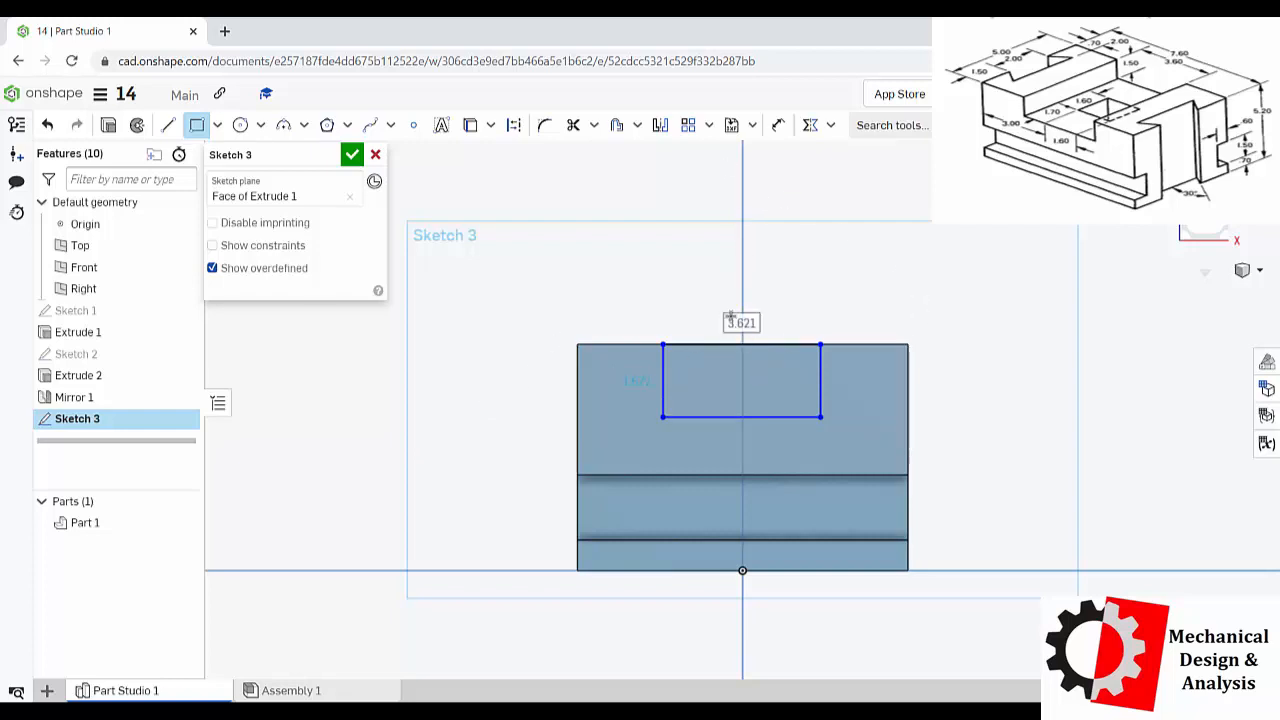
Dimension the rectangle 3.6 mm wide and 1.5 mm high.
left_click(778, 125)
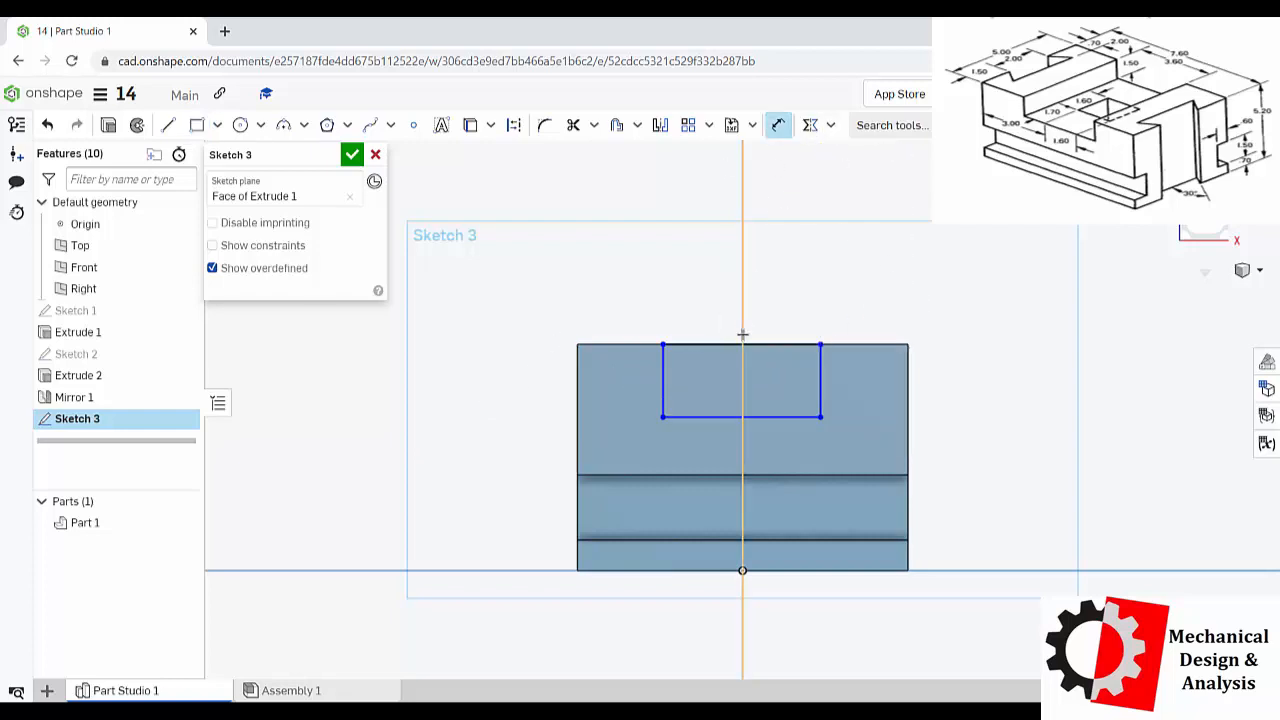
left_click(770, 345)
left_click(768, 281)
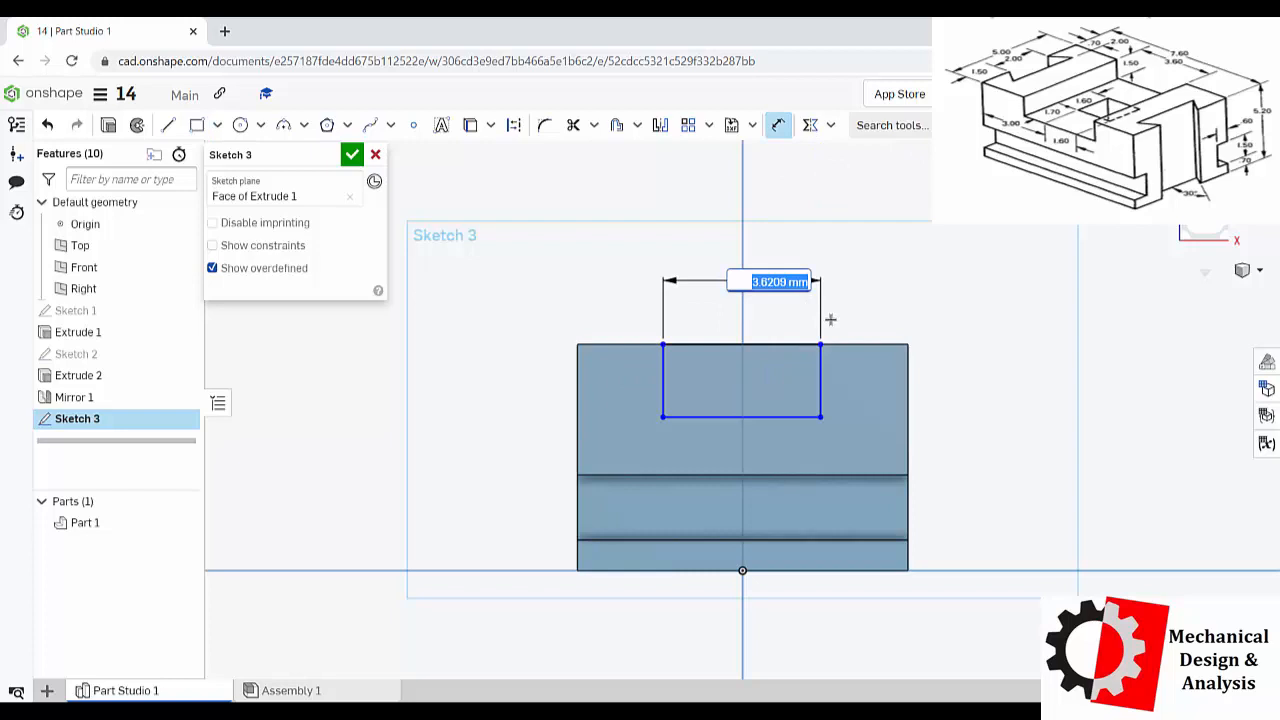
type("3.6")
key("Return")
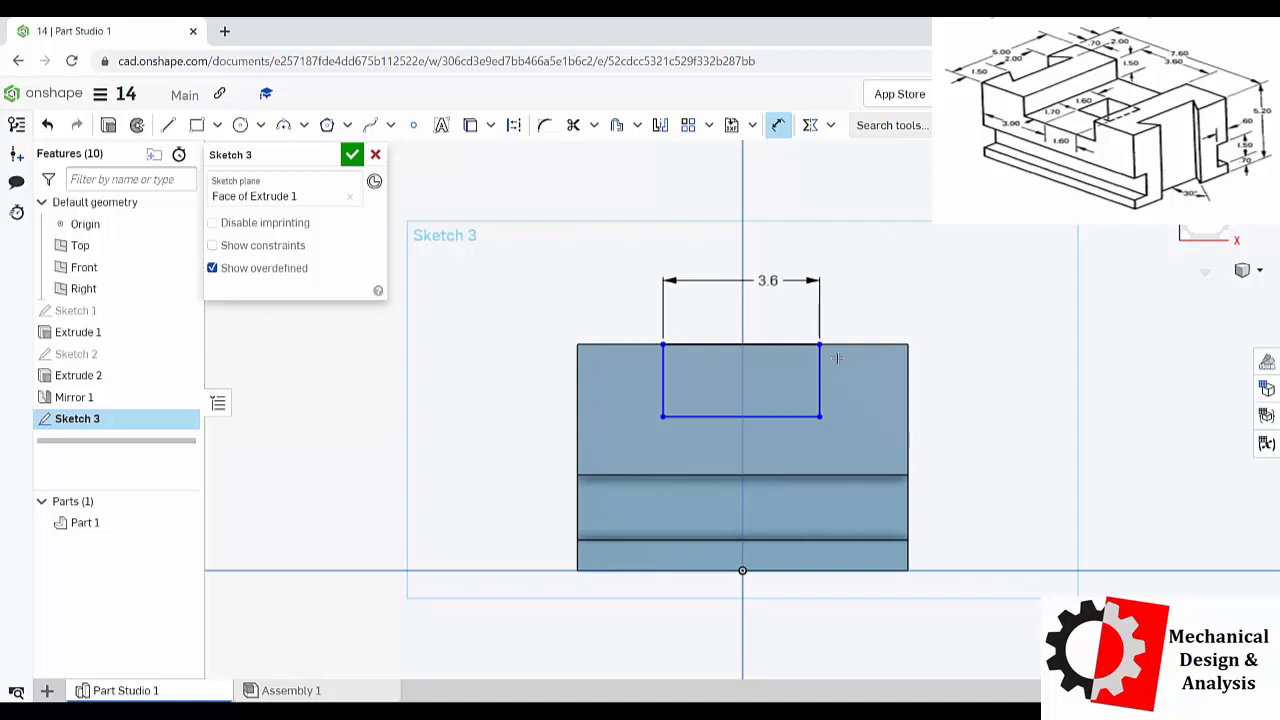
left_click(823, 365)
left_click(882, 373)
type("1.5")
key("Return")
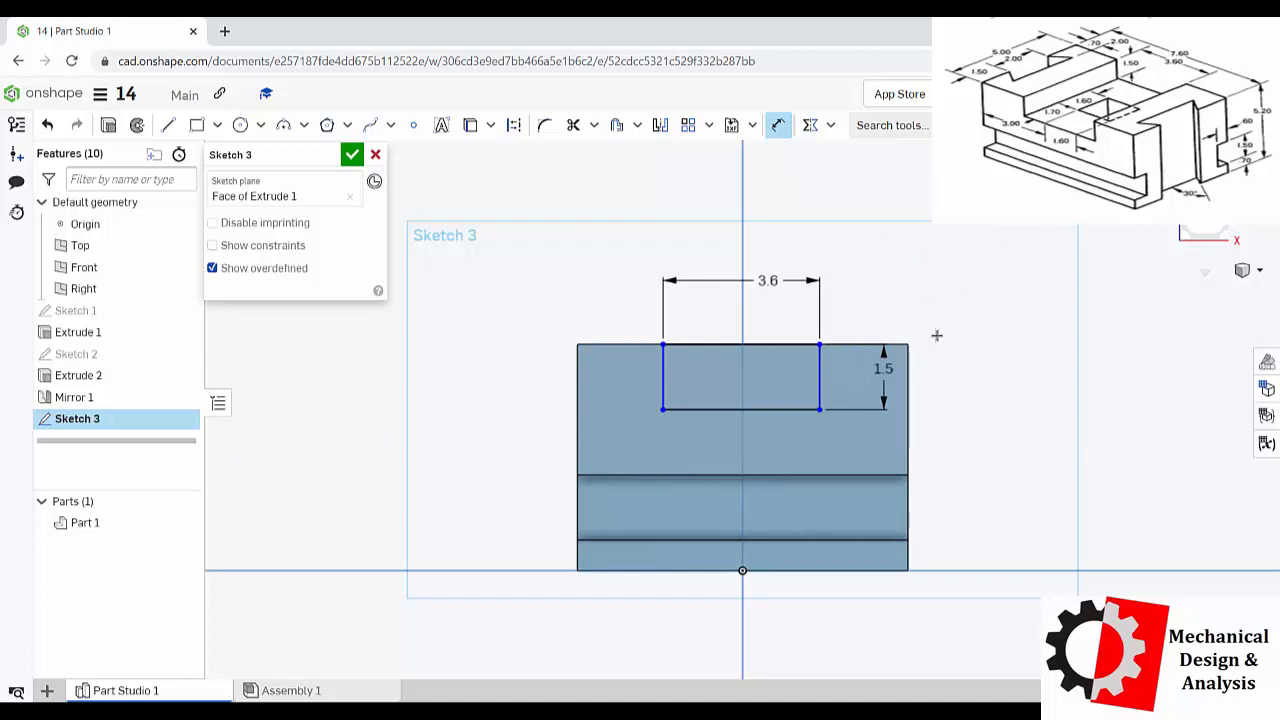
key("Escape")
Make the rectangle's two lower corners symmetric about the Right plane and finish the sketch.
left_click(820, 409)
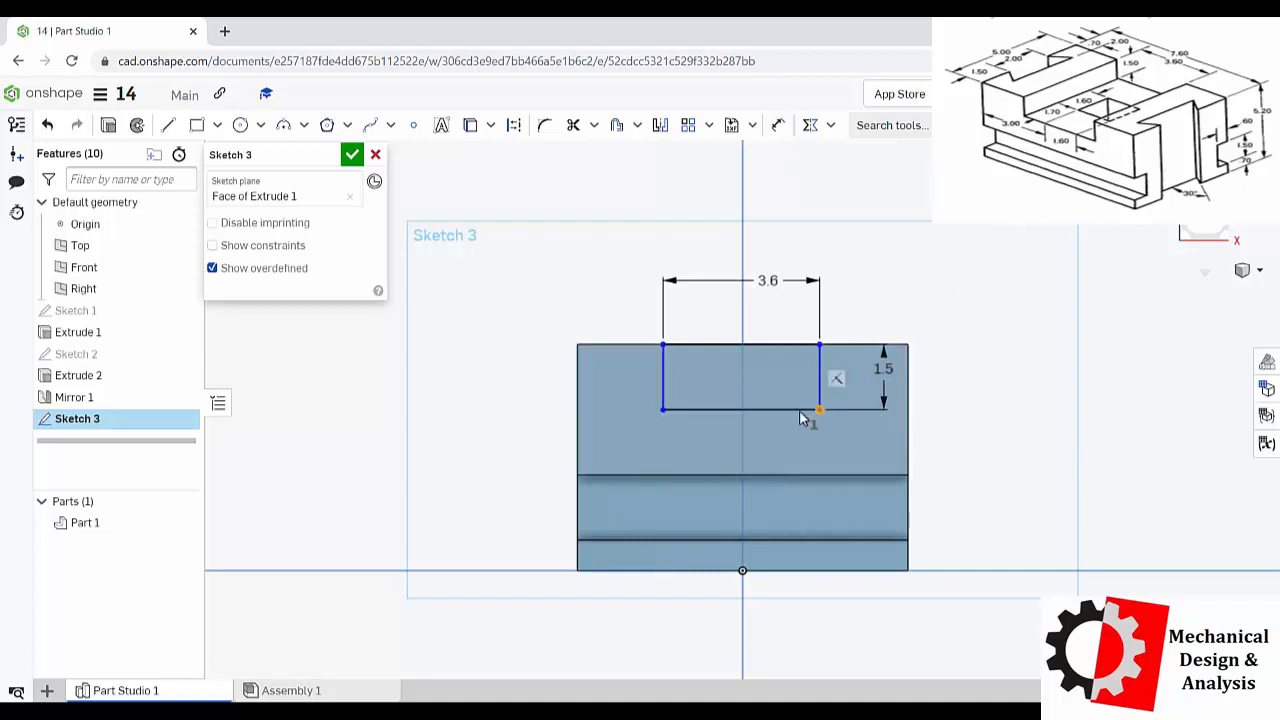
left_click(664, 413)
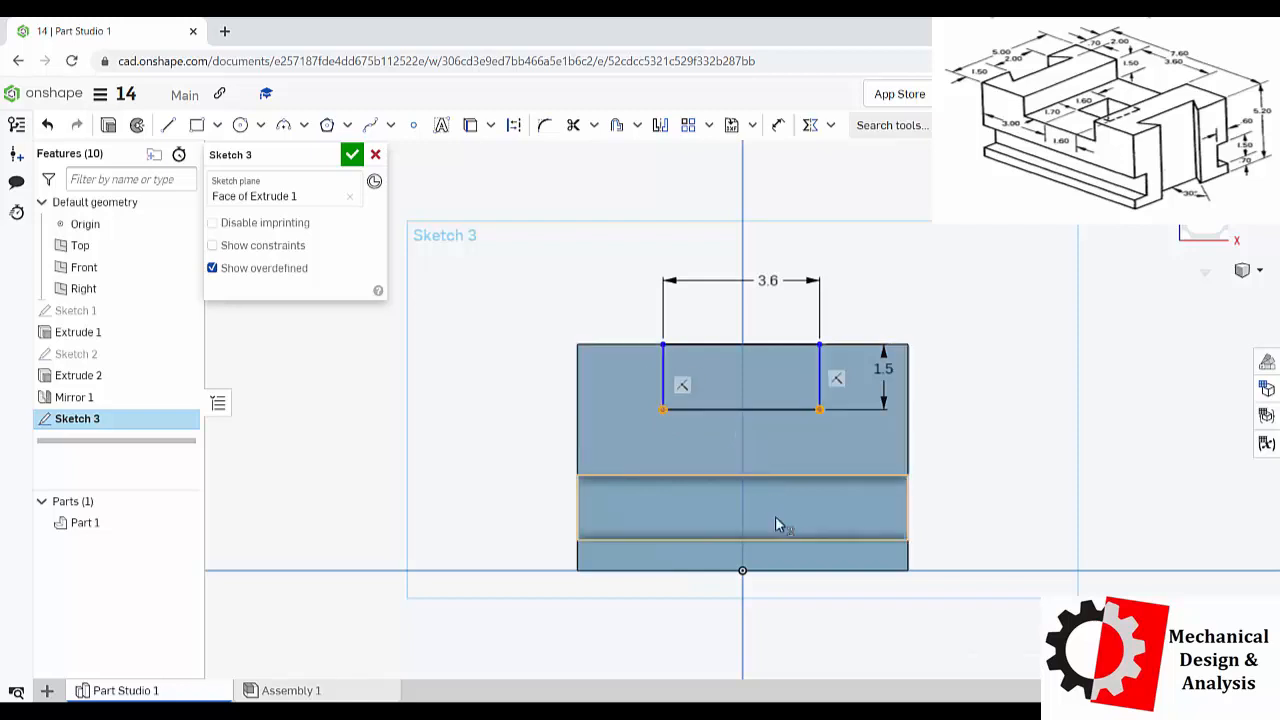
left_click(744, 602)
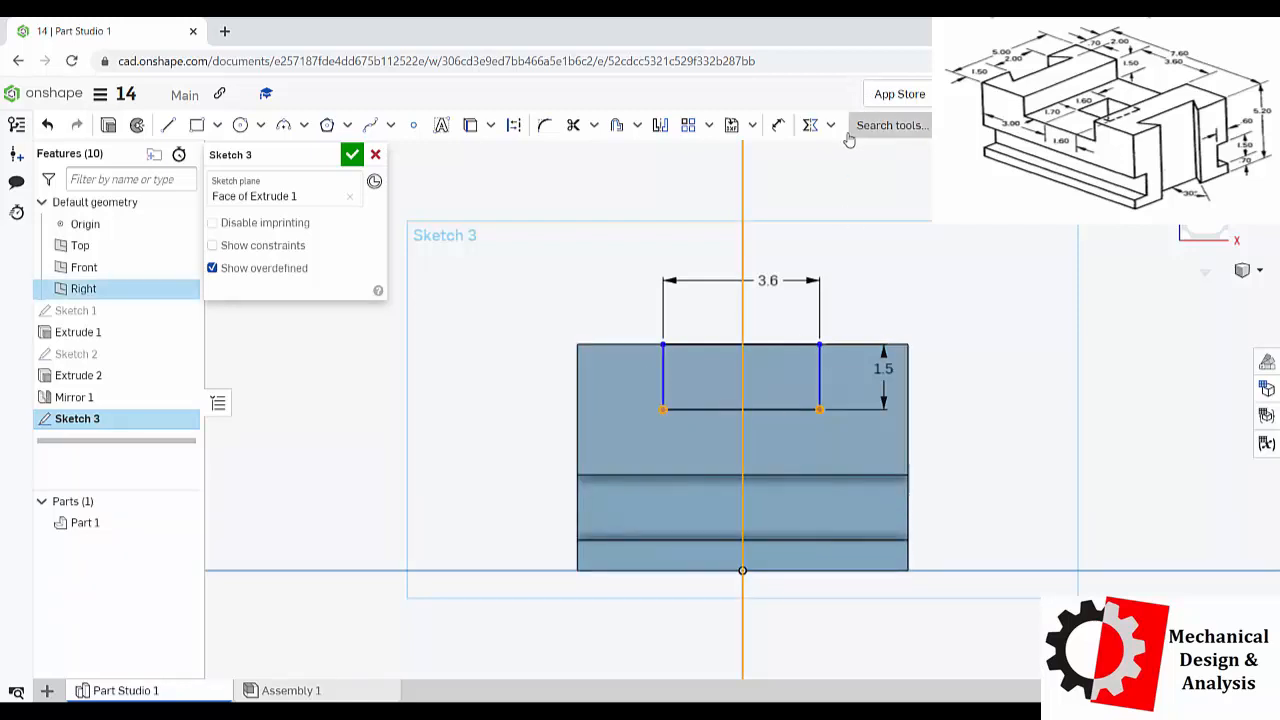
left_click(830, 125)
left_click(835, 459)
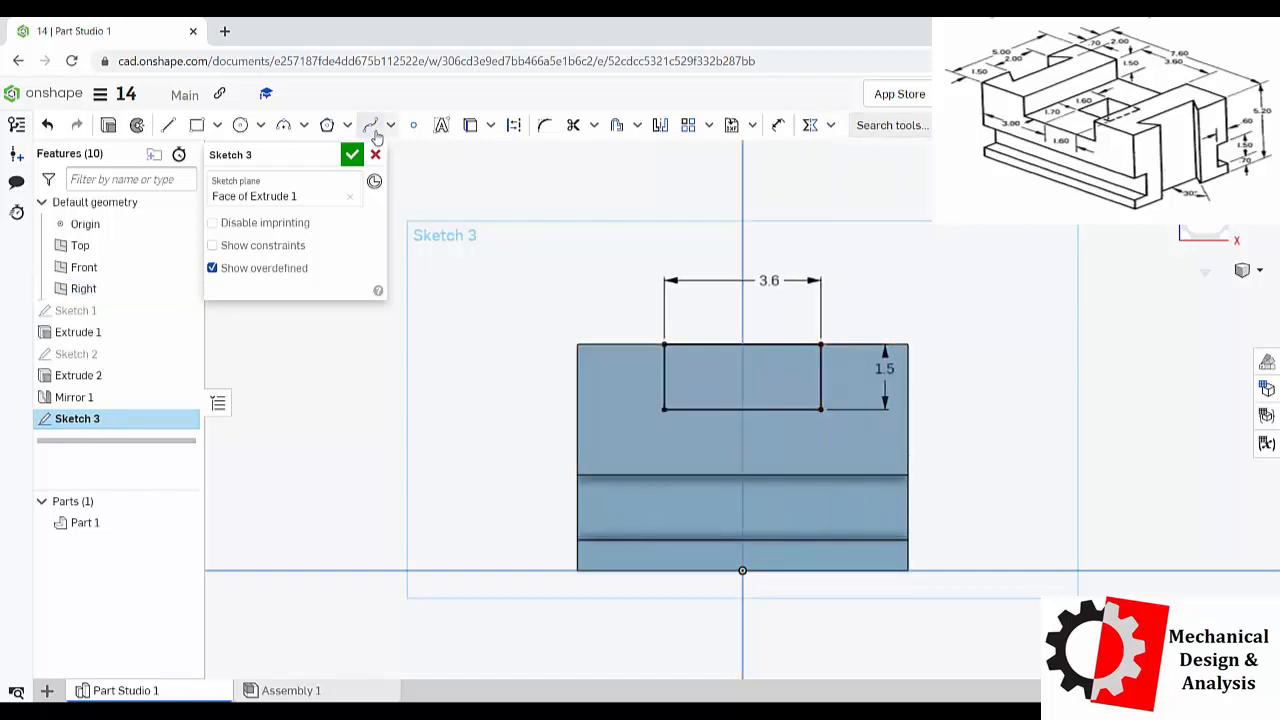
left_click(352, 155)
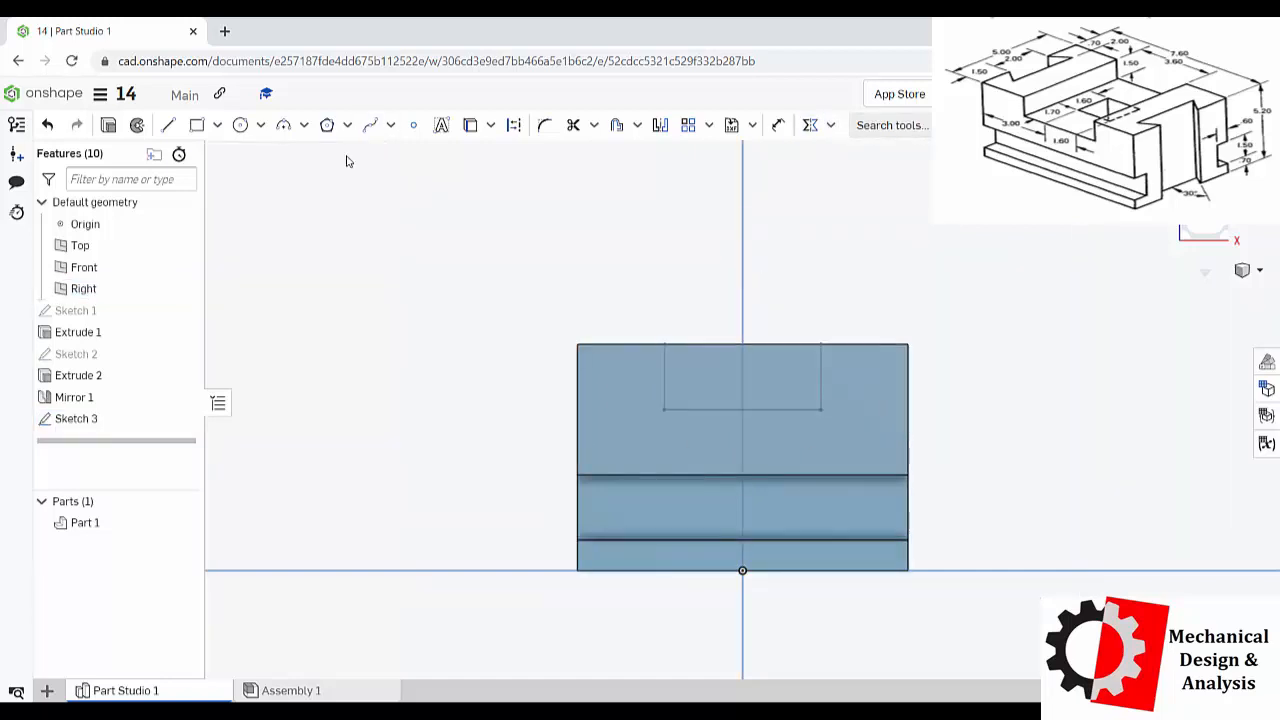
Cut the upper slot across the block by extruding the sketched rectangle as a Blind 25 mm Remove in the reversed direction.
right_click(394, 192)
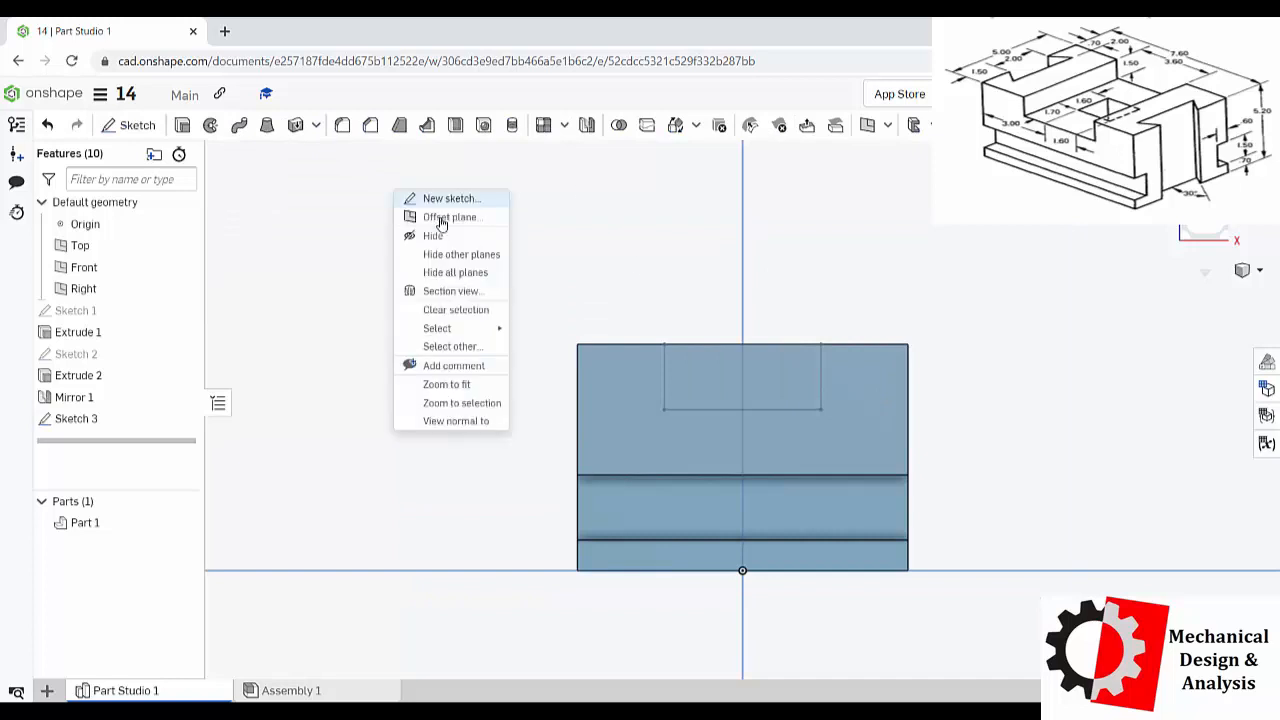
left_click(1260, 271)
left_click(1260, 271)
left_click(1237, 290)
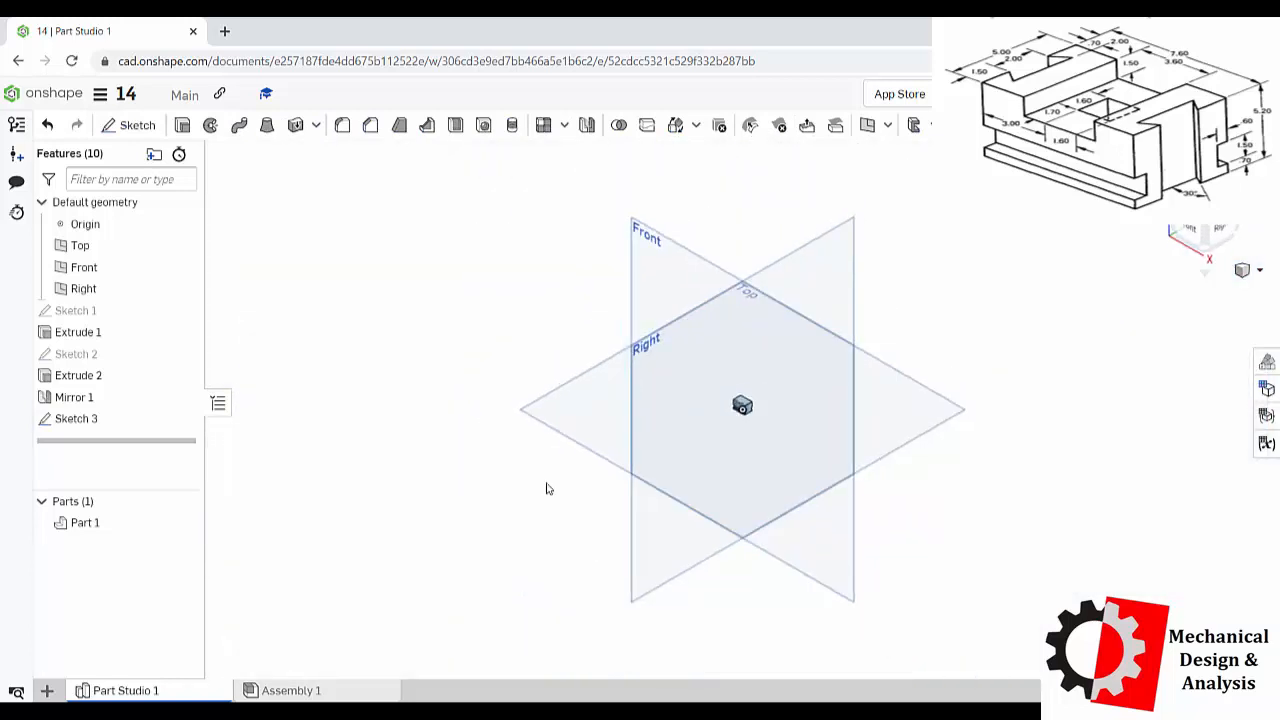
scroll(718, 415, "up", 10)
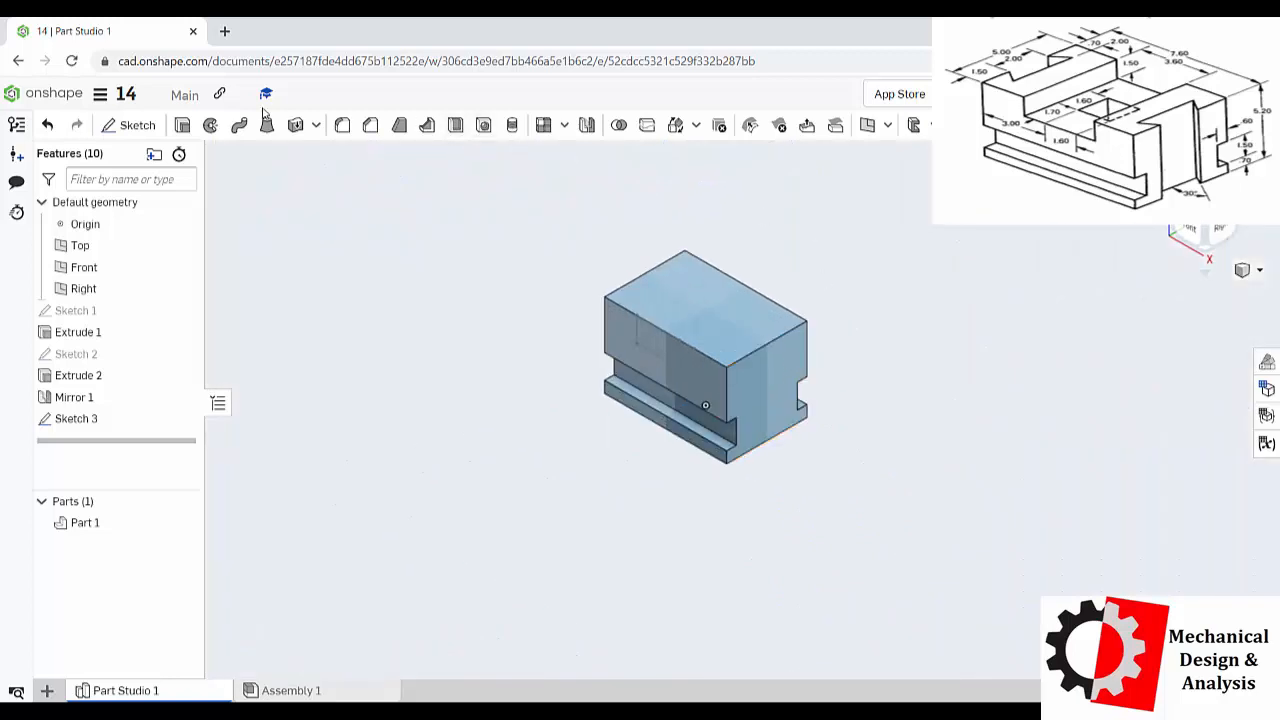
left_click(182, 124)
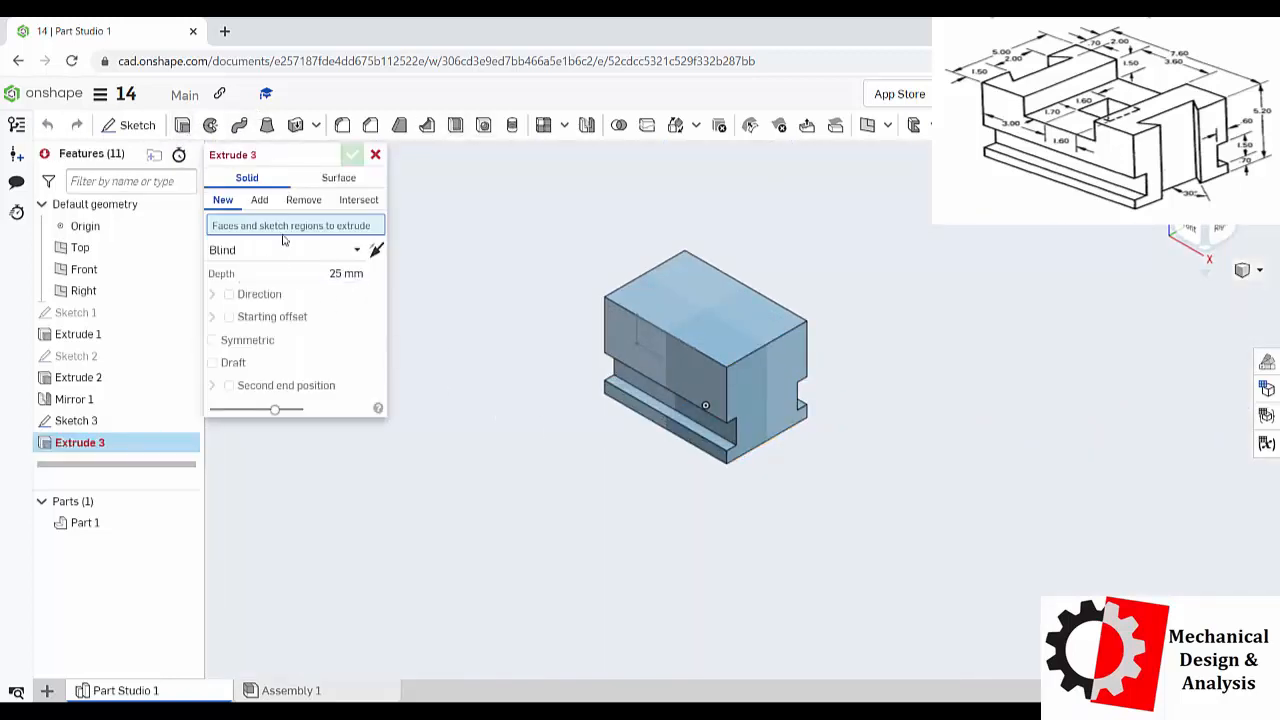
left_click(100, 420)
left_click(259, 199)
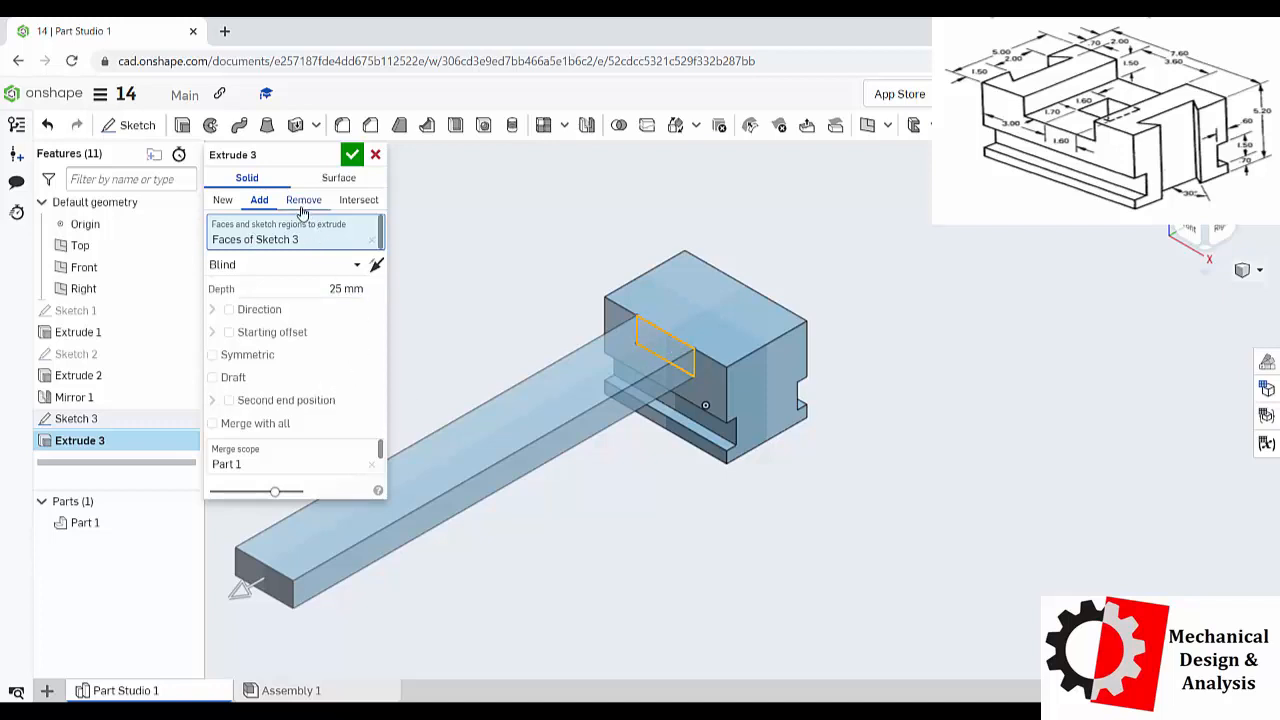
left_click(376, 264)
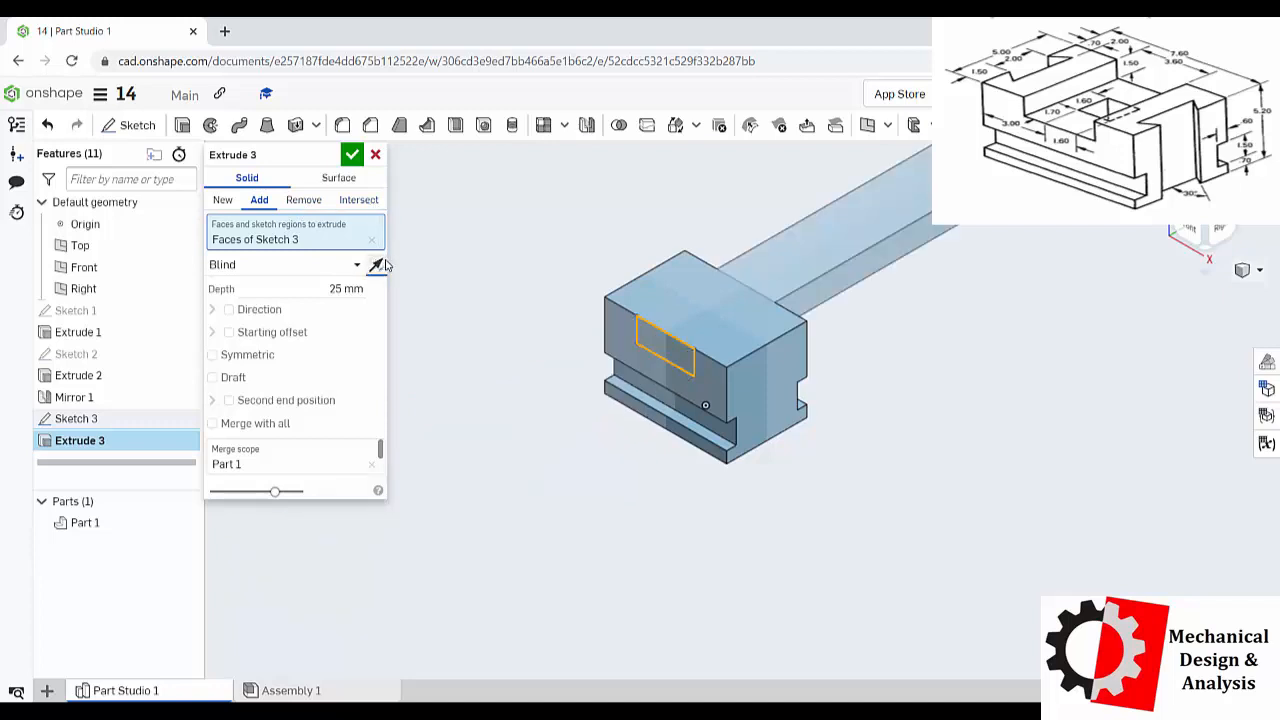
left_click(312, 204)
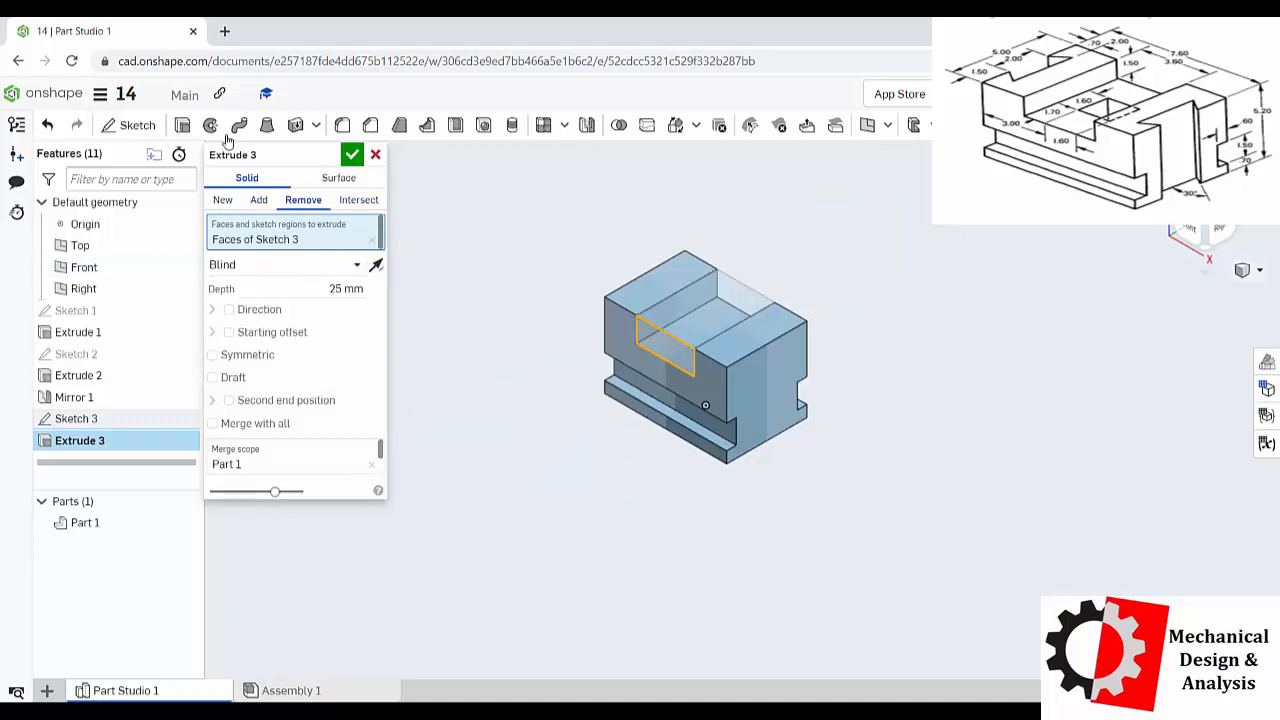
left_click(353, 155)
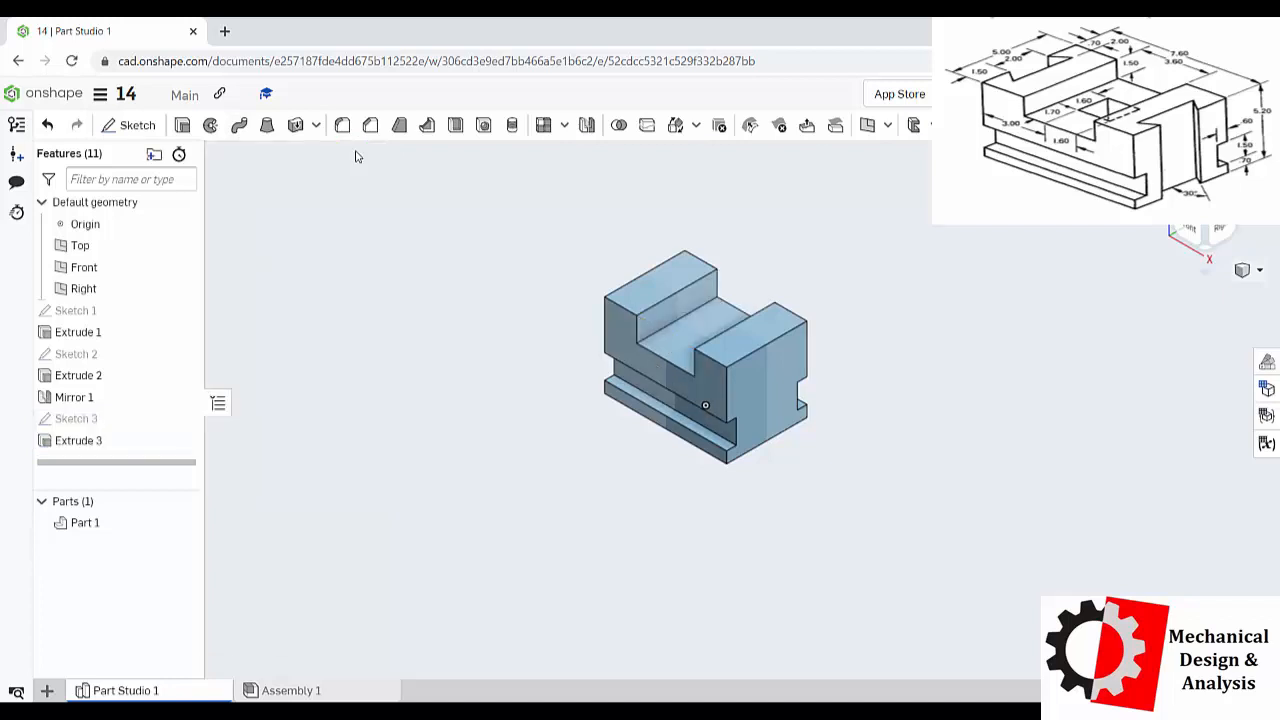
Start a sketch on the slot's floor, viewed normal to it, and draw a rectangle about 1.4 mm wide around the origin.
left_click(690, 335)
left_click(131, 126)
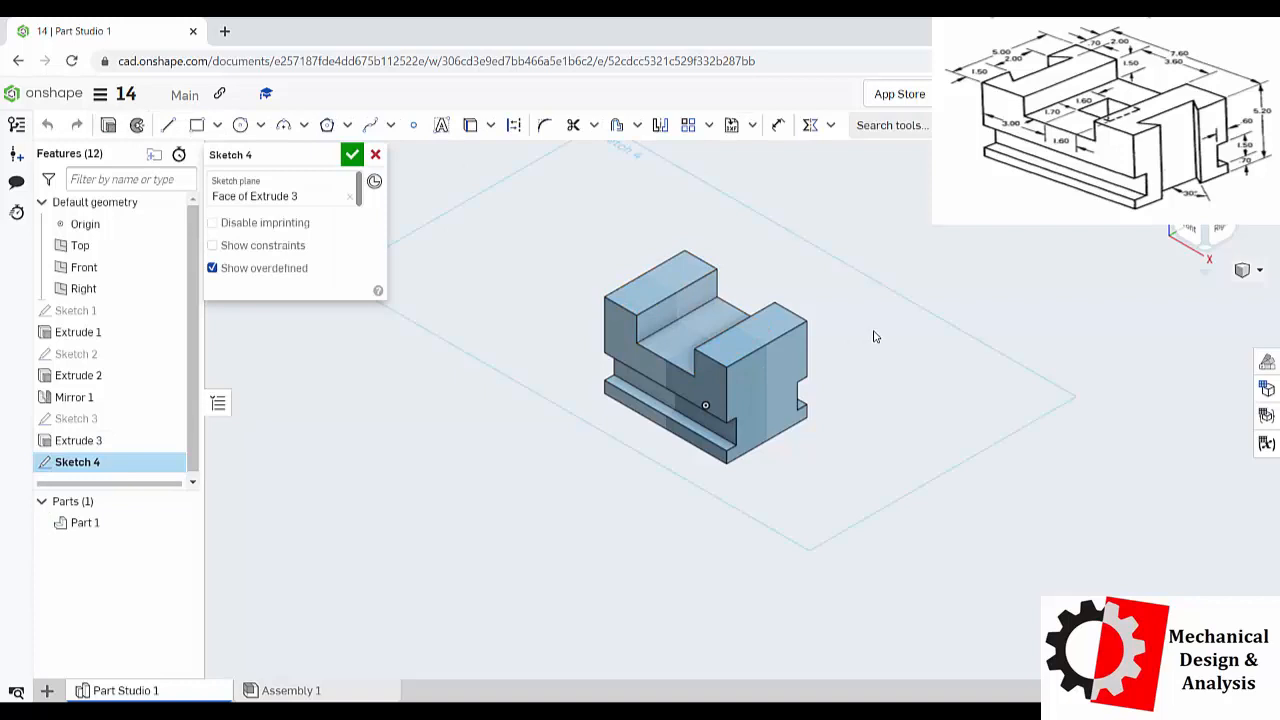
right_click(552, 262)
left_click(629, 491)
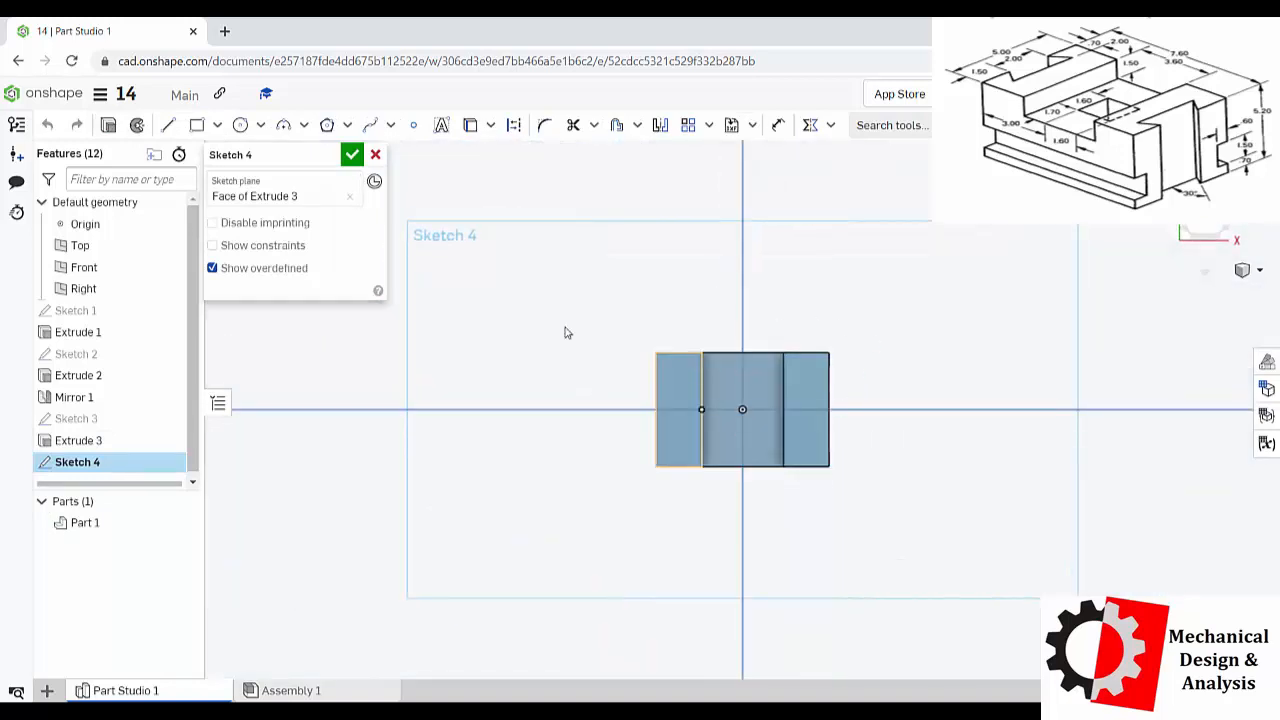
left_click(196, 125)
scroll(742, 406, "up", 5)
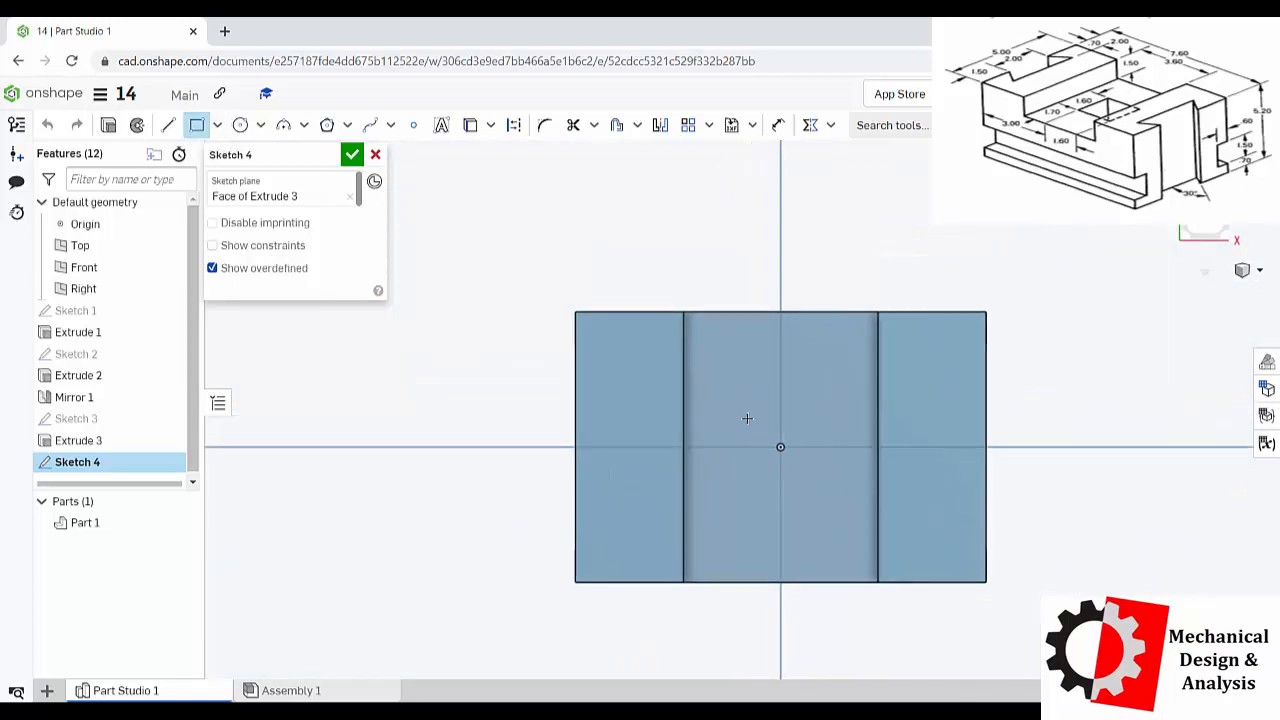
left_click(740, 420)
left_click(817, 481)
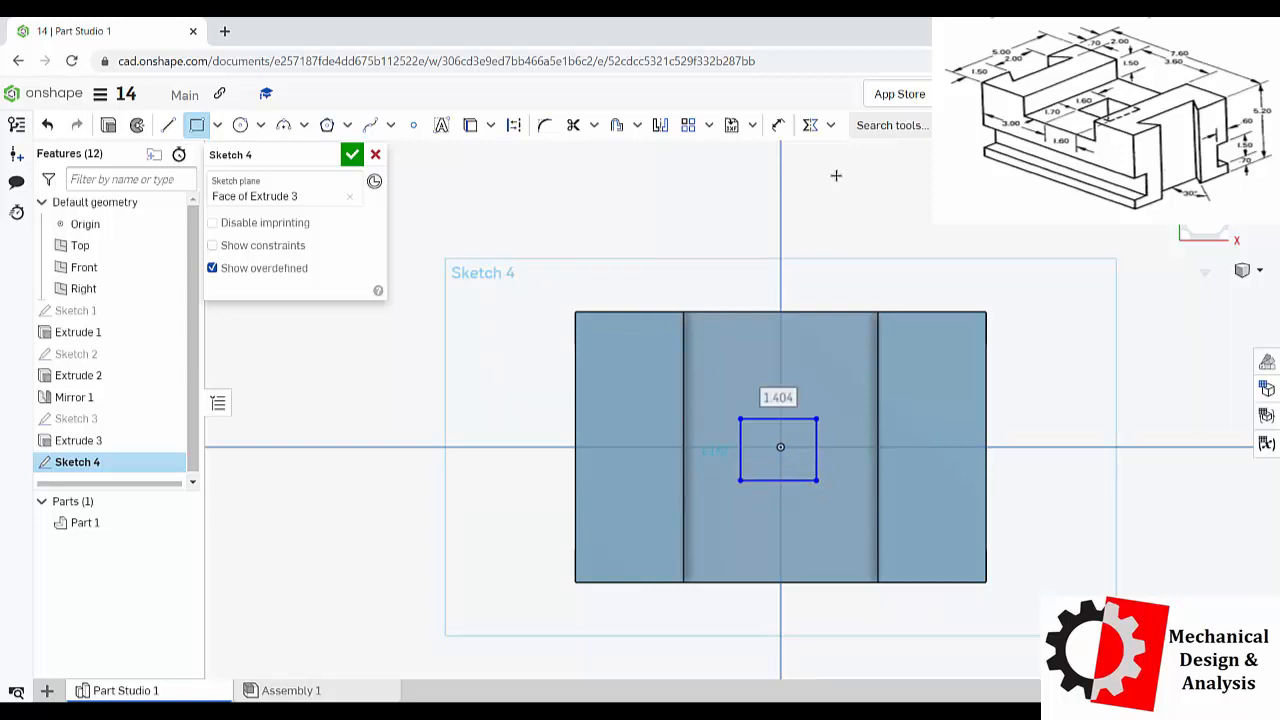
Dimension the rectangle on the slot floor 1.6 mm wide and 1.6 mm high.
left_click(778, 125)
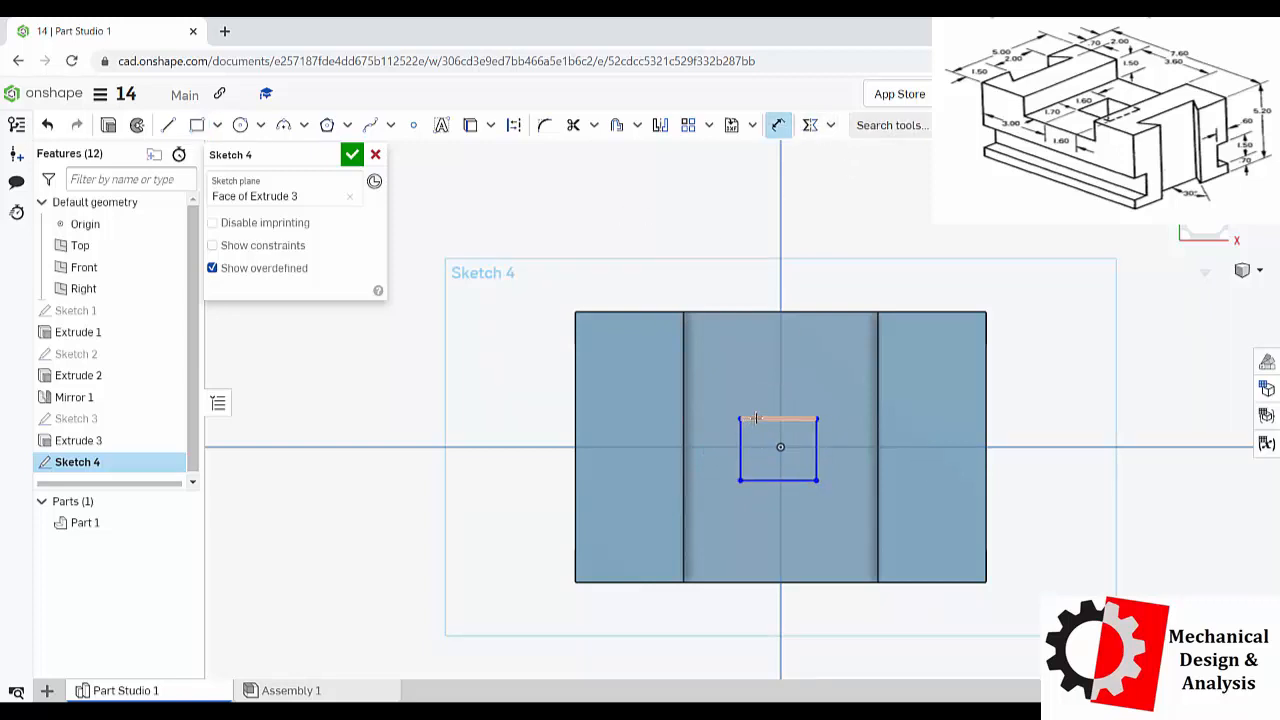
left_click(748, 419)
left_click(757, 375)
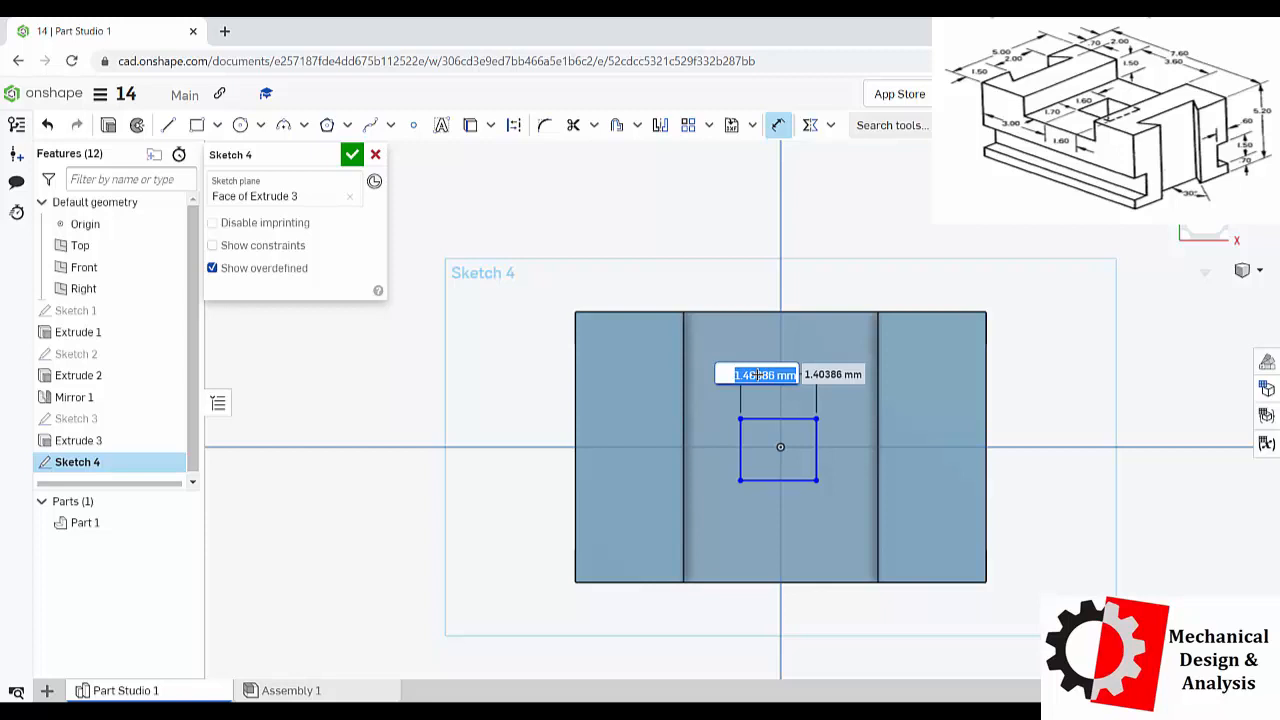
type("1.6")
key("Return")
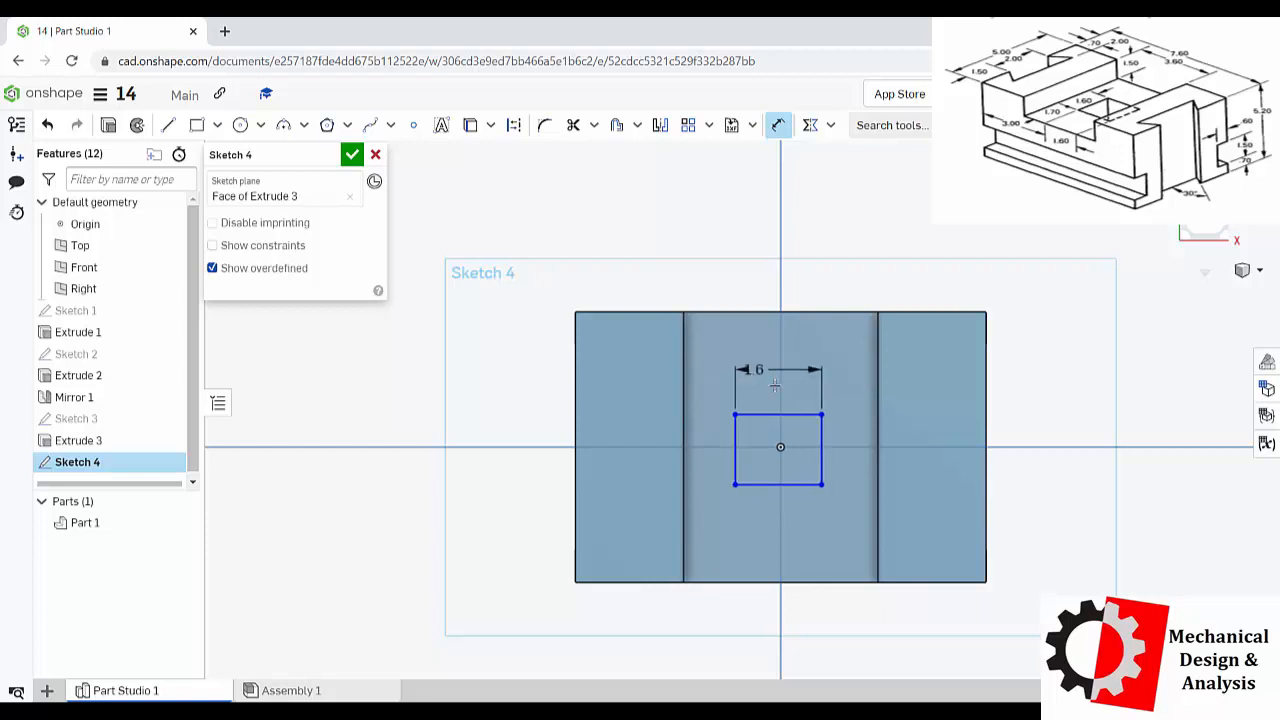
left_click(822, 446)
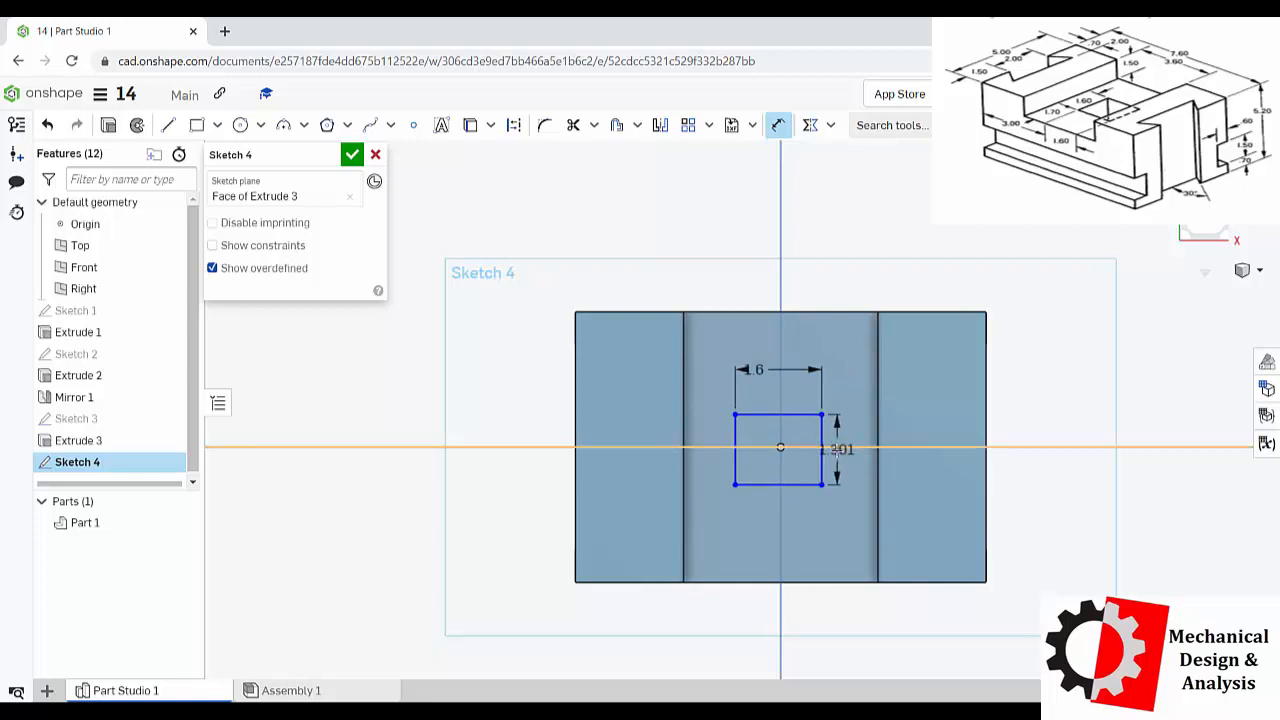
left_click(850, 456)
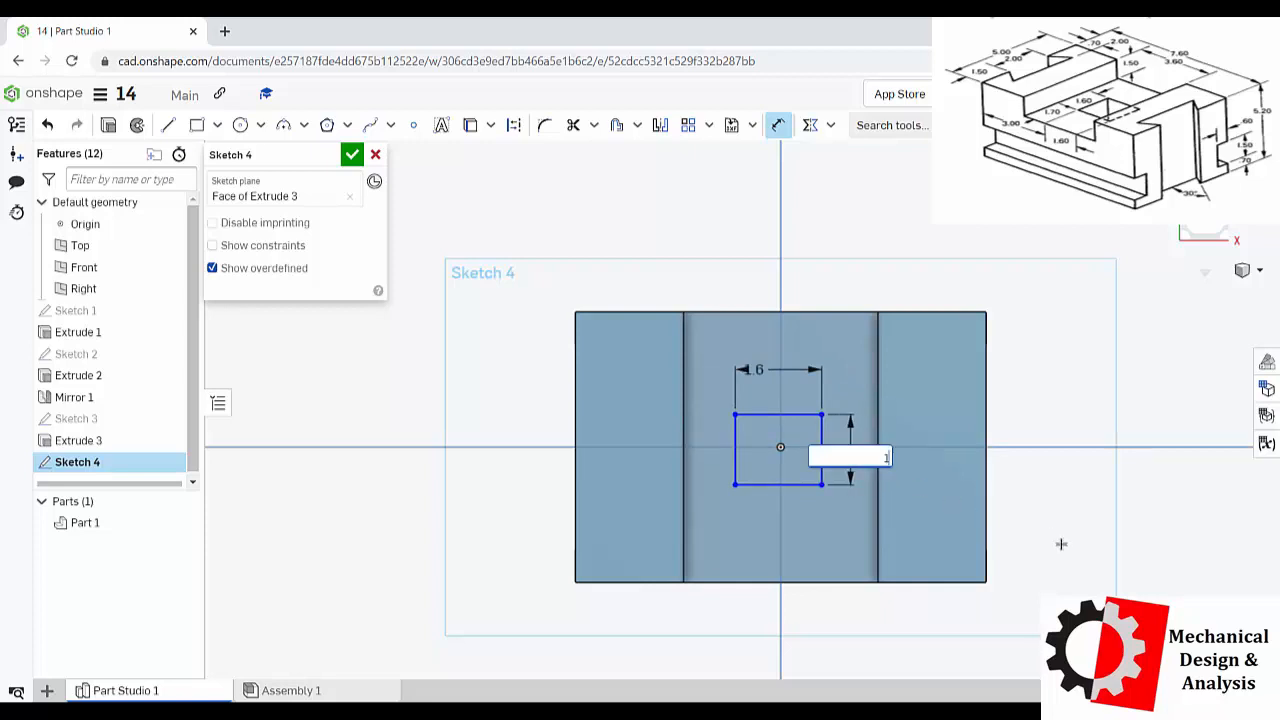
key("Return")
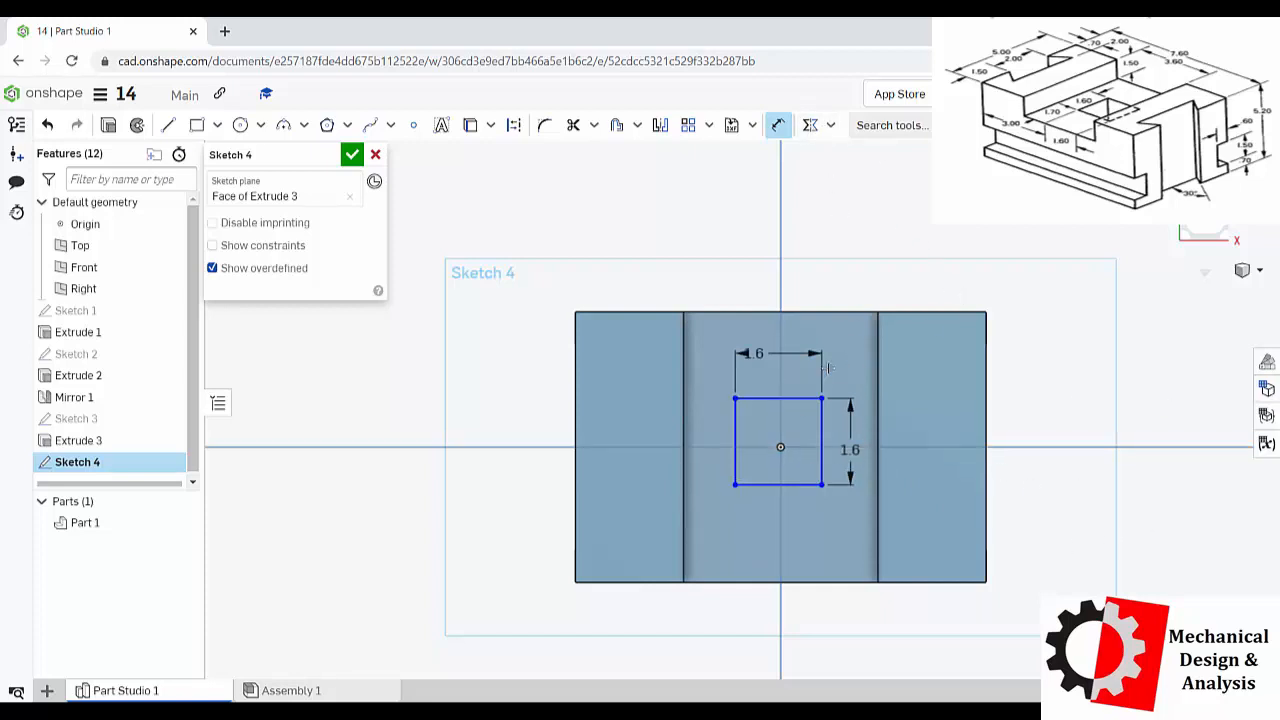
key("Escape")
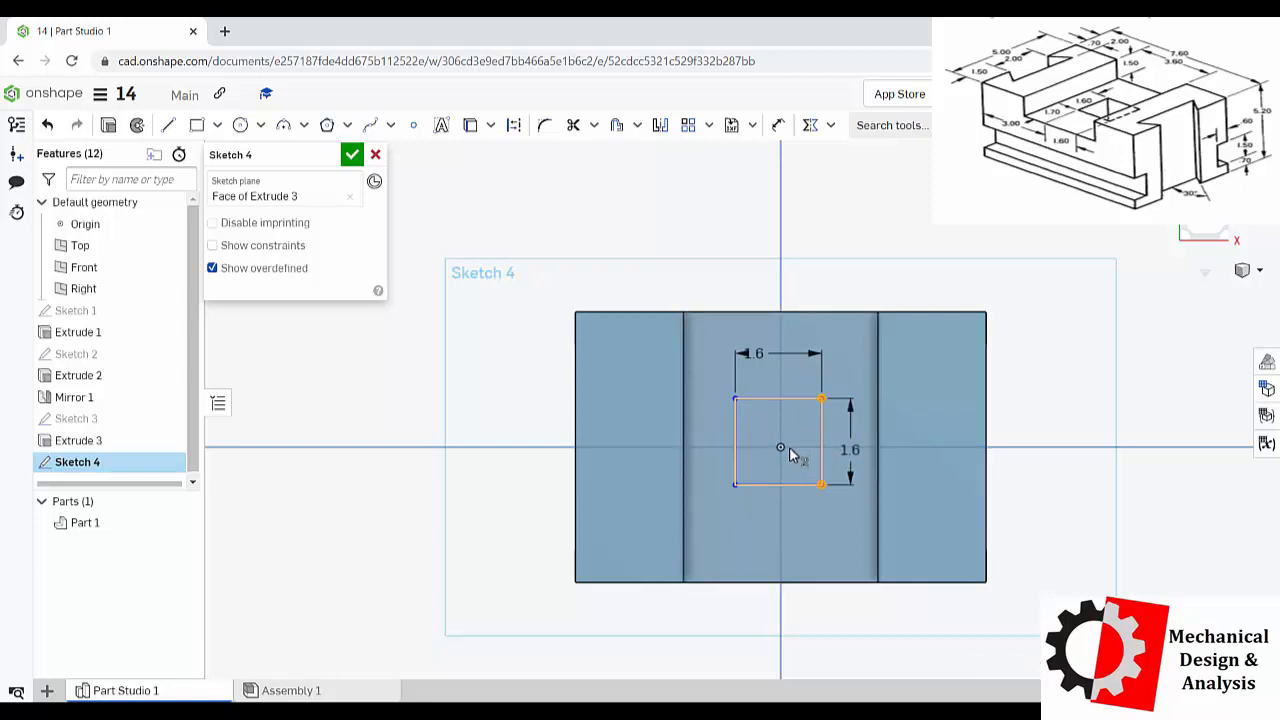
Center the 1.6 mm square on the origin with Symmetric constraints on its corner points about the Front and Right planes.
left_click(798, 454)
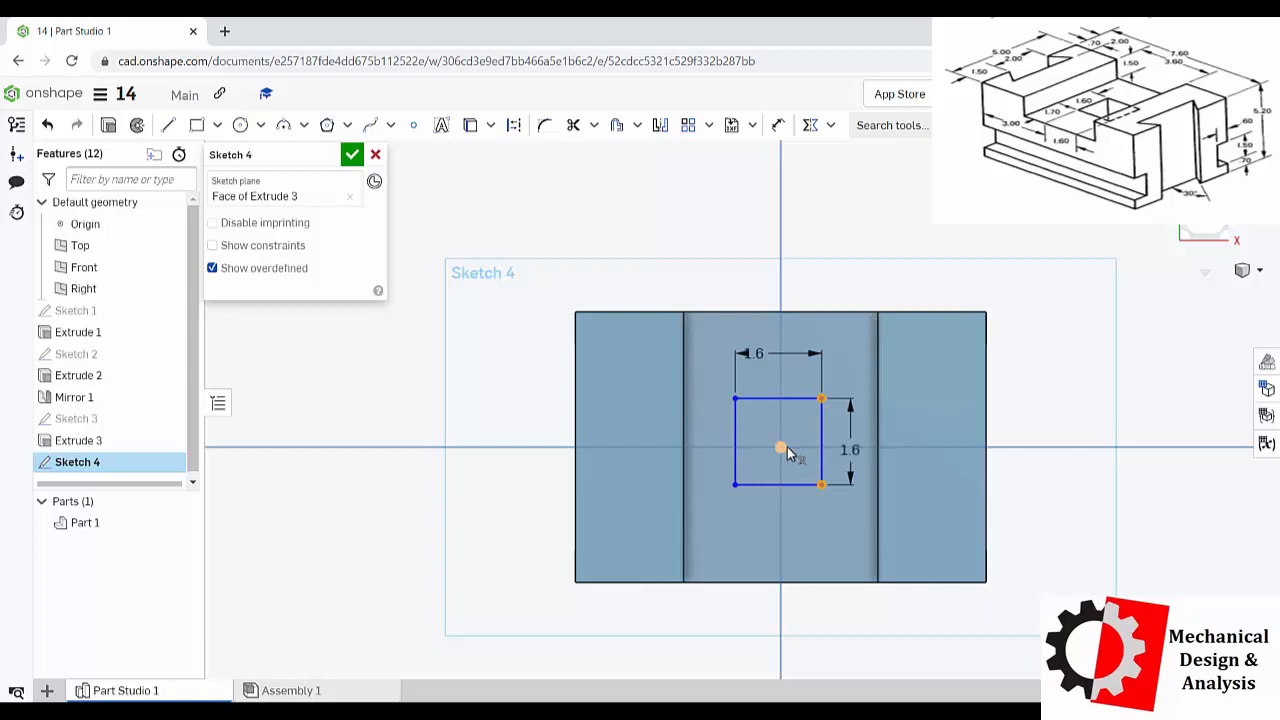
left_click(1014, 448)
left_click(808, 128)
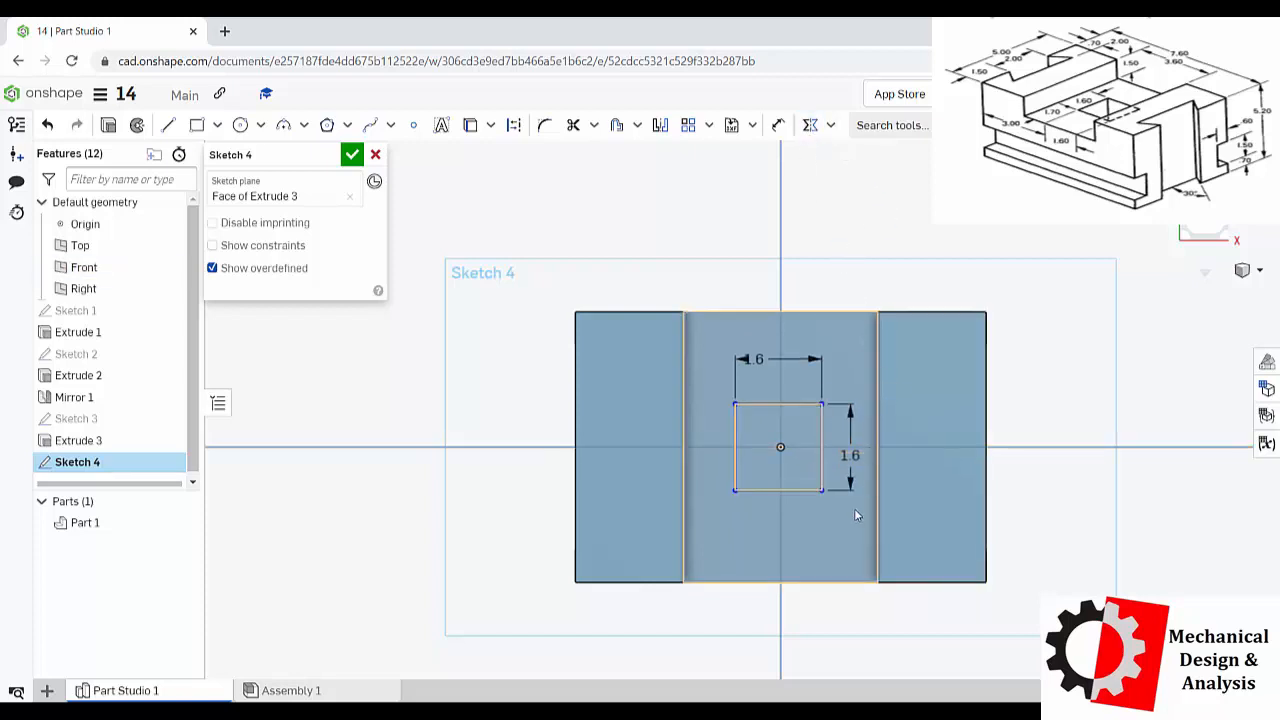
left_click(822, 404)
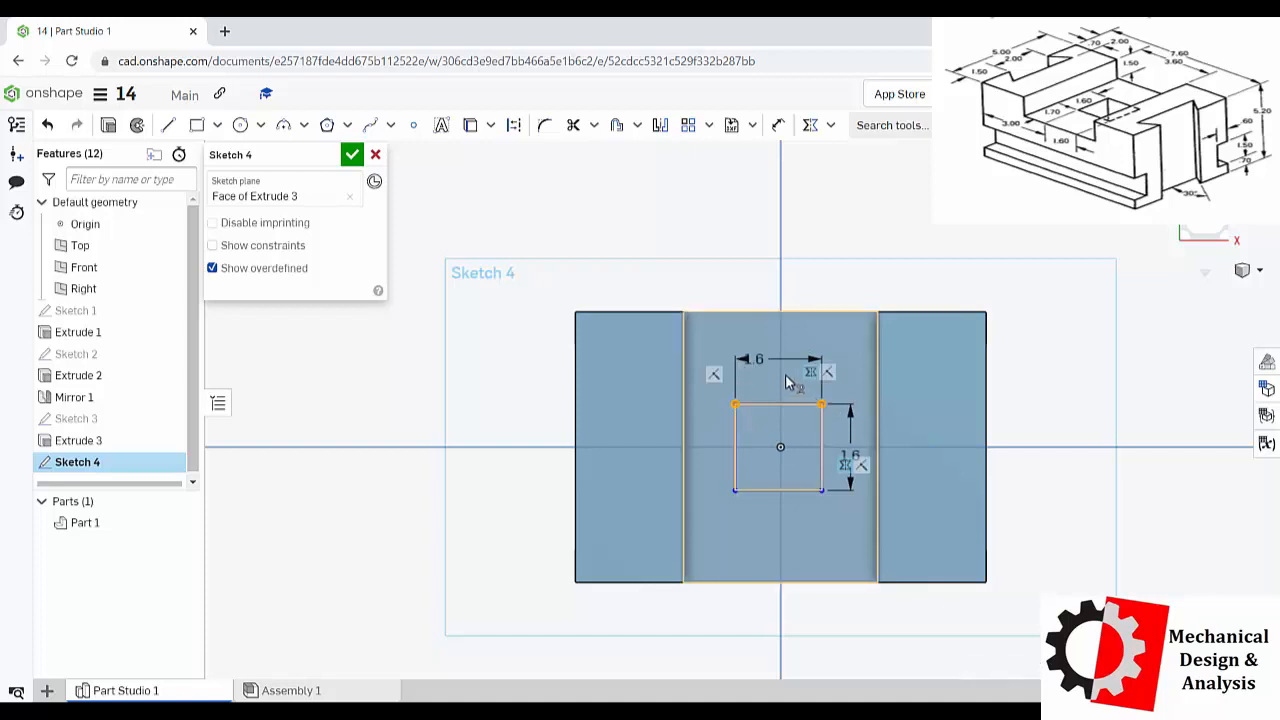
left_click(782, 297)
left_click(810, 128)
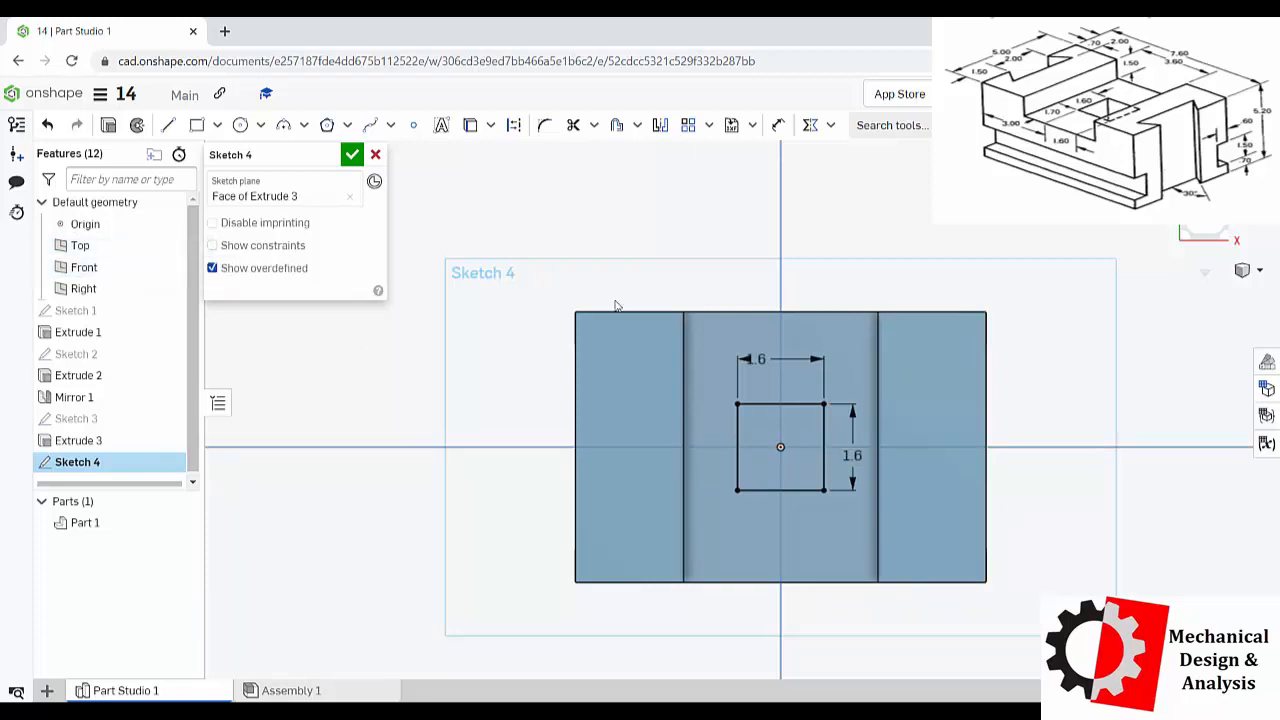
Finish the square sketch and cut it down through the block as a Through all Remove extrude.
left_click(352, 154)
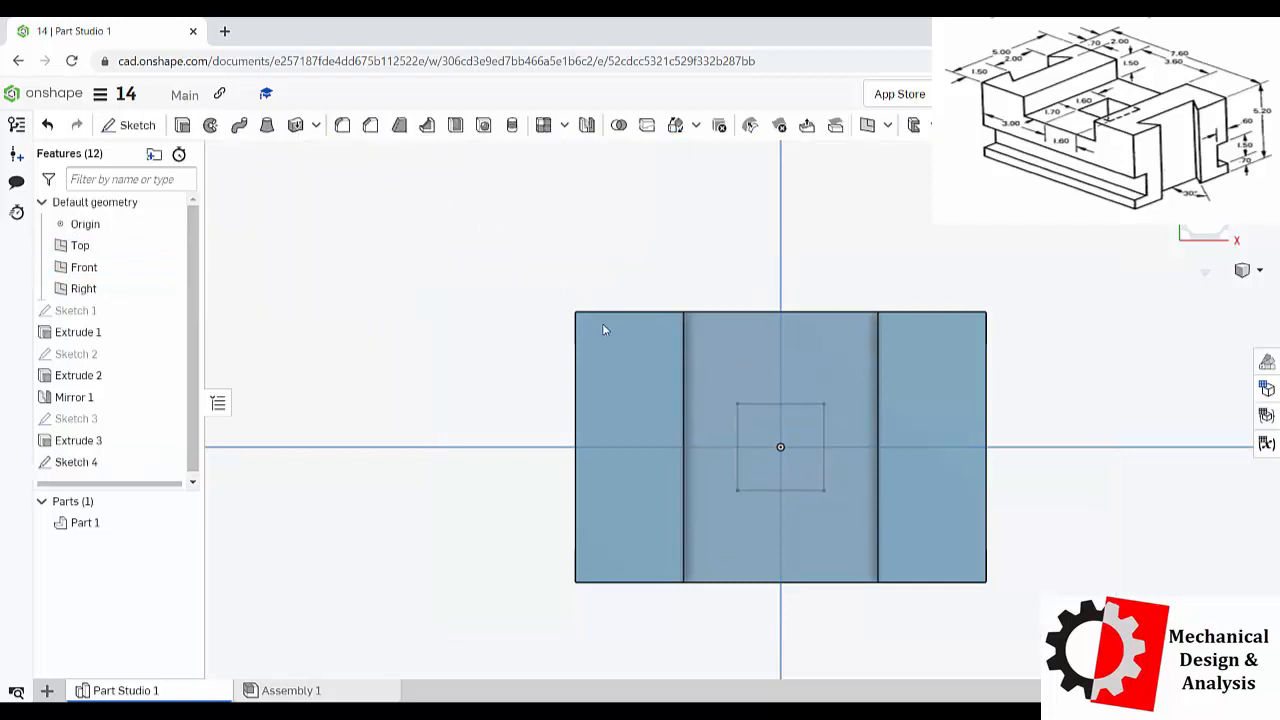
right_click(385, 259)
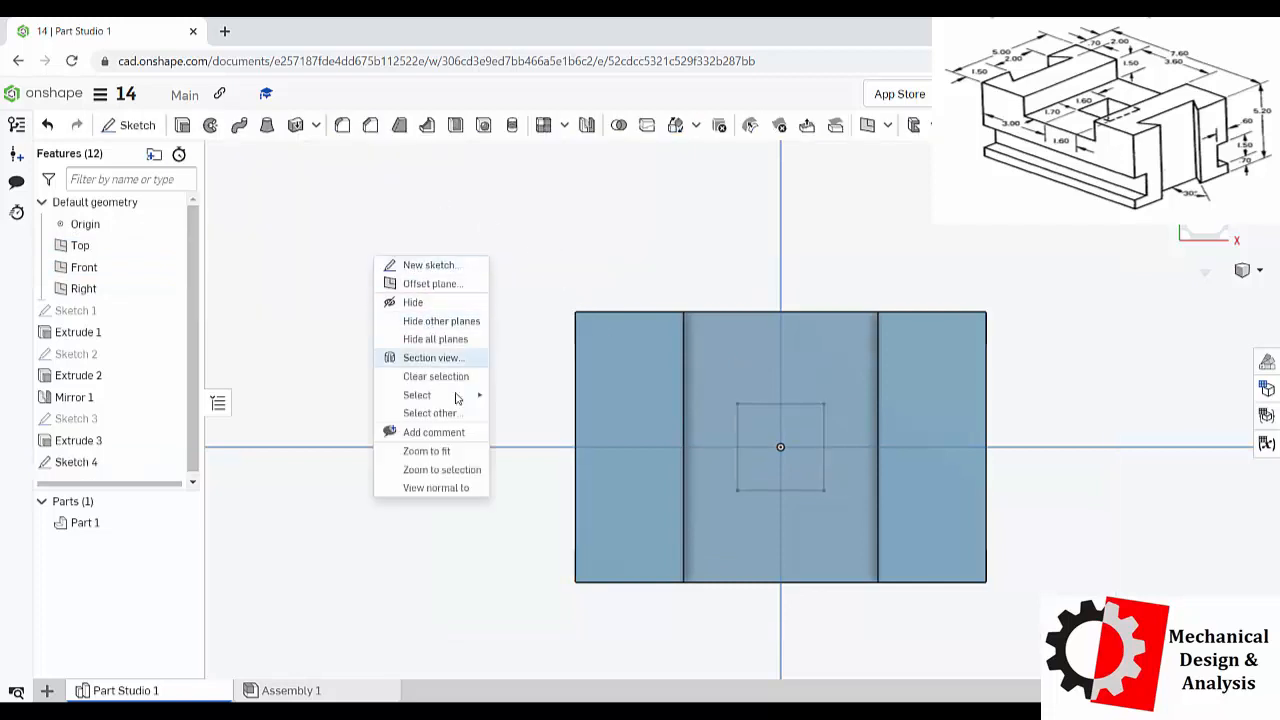
left_click(1268, 276)
left_click(1259, 270)
left_click(1210, 290)
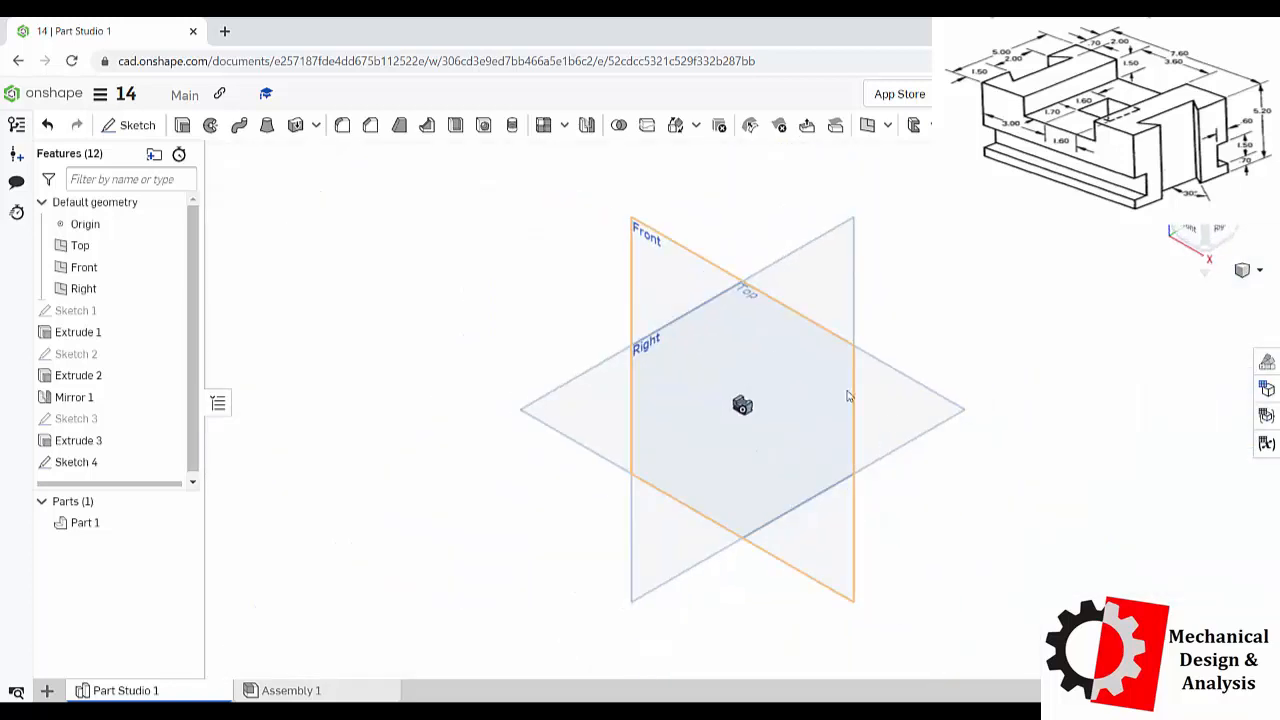
scroll(740, 425, "up", 8)
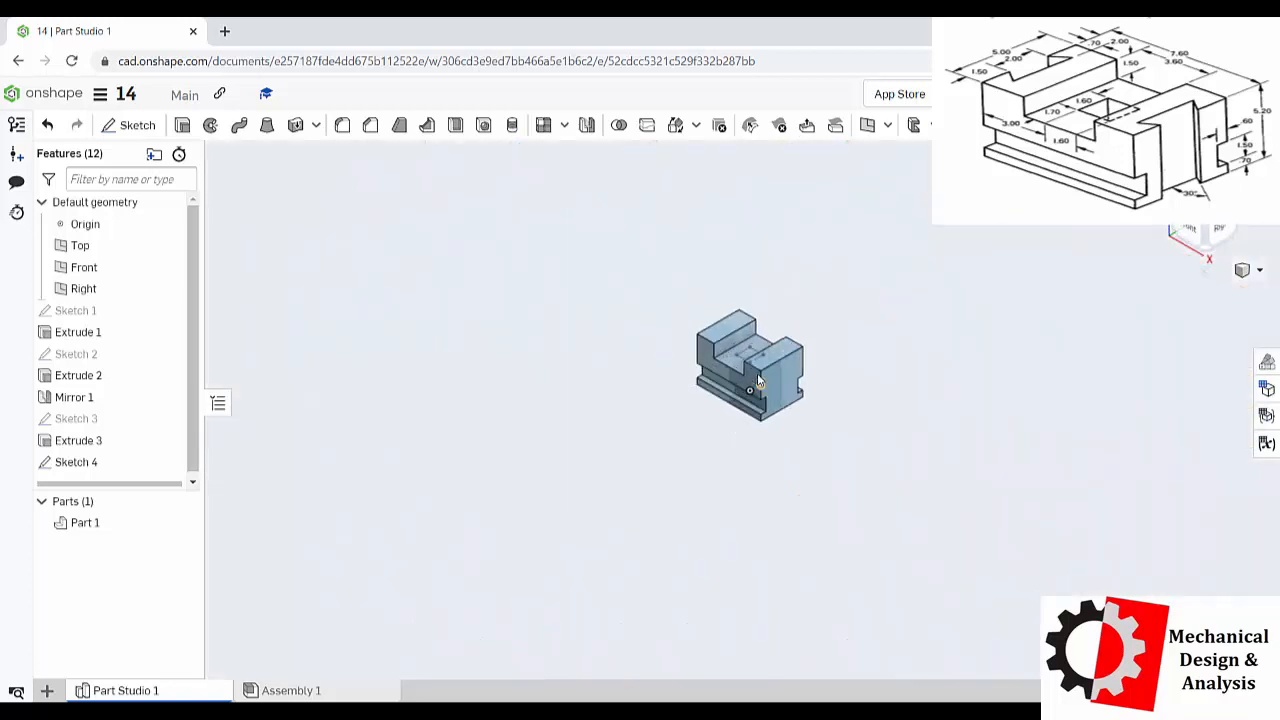
left_click(187, 125)
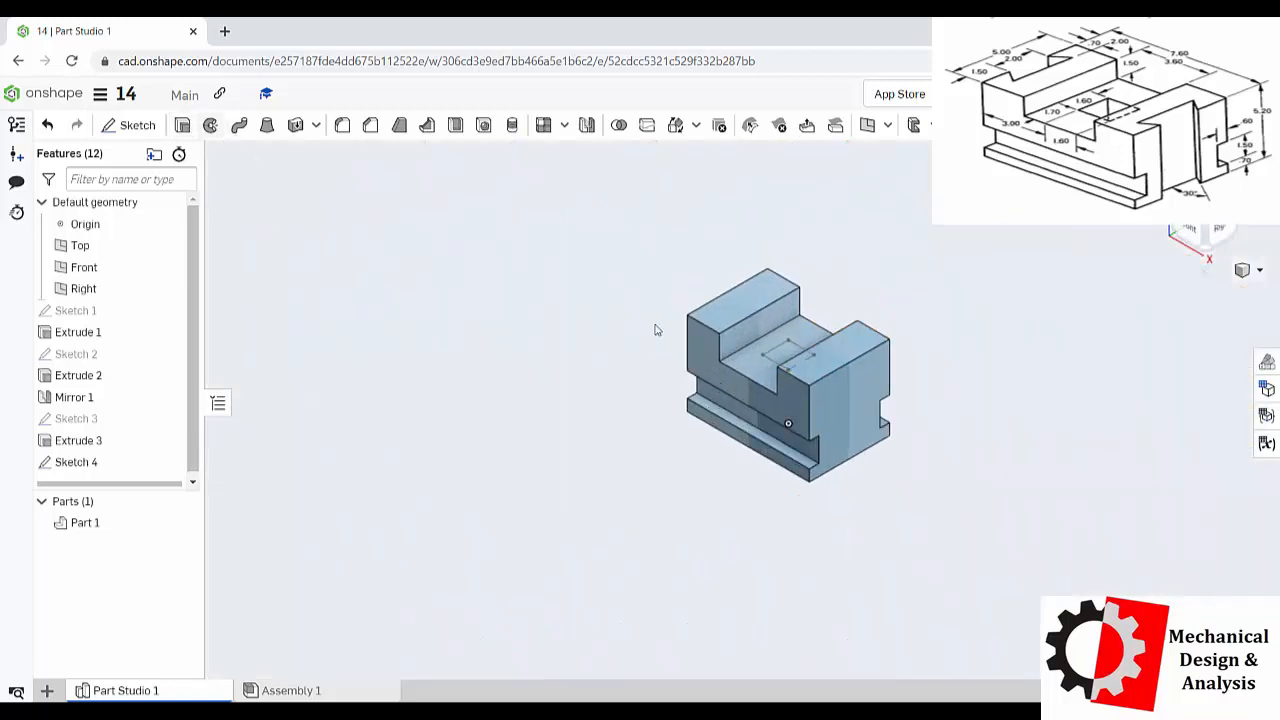
left_click(789, 352)
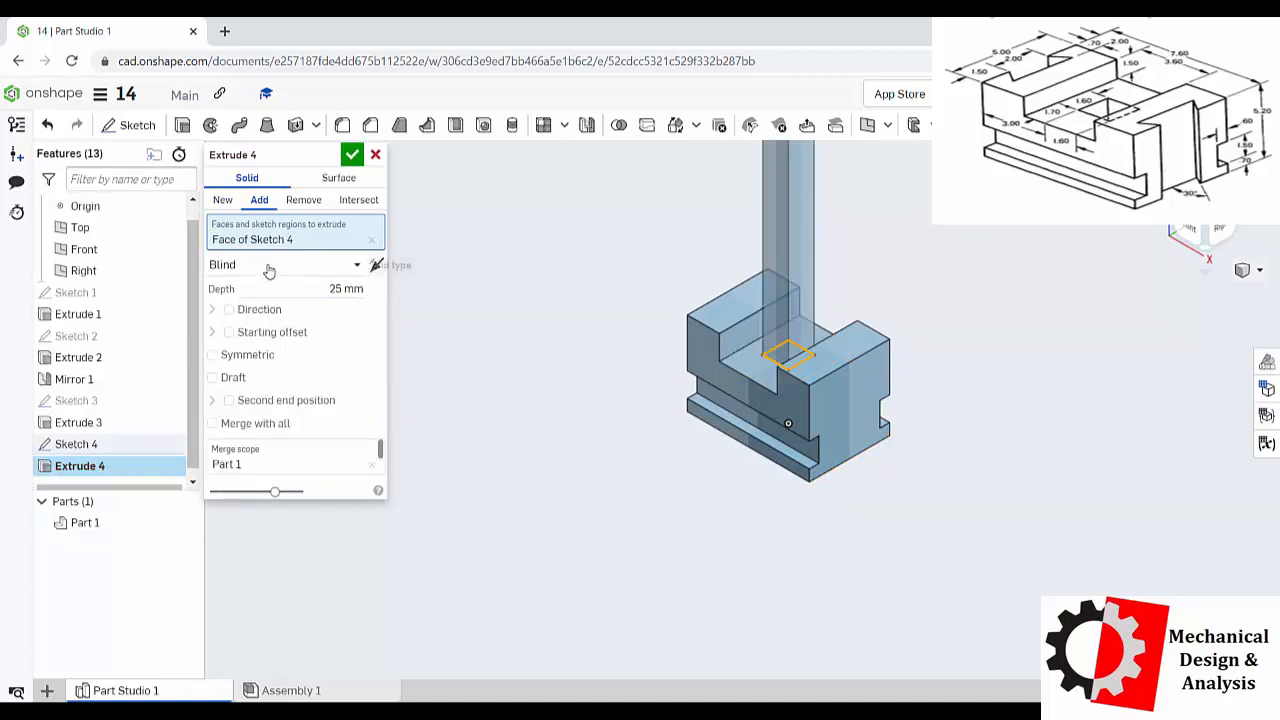
left_click(268, 266)
left_click(248, 401)
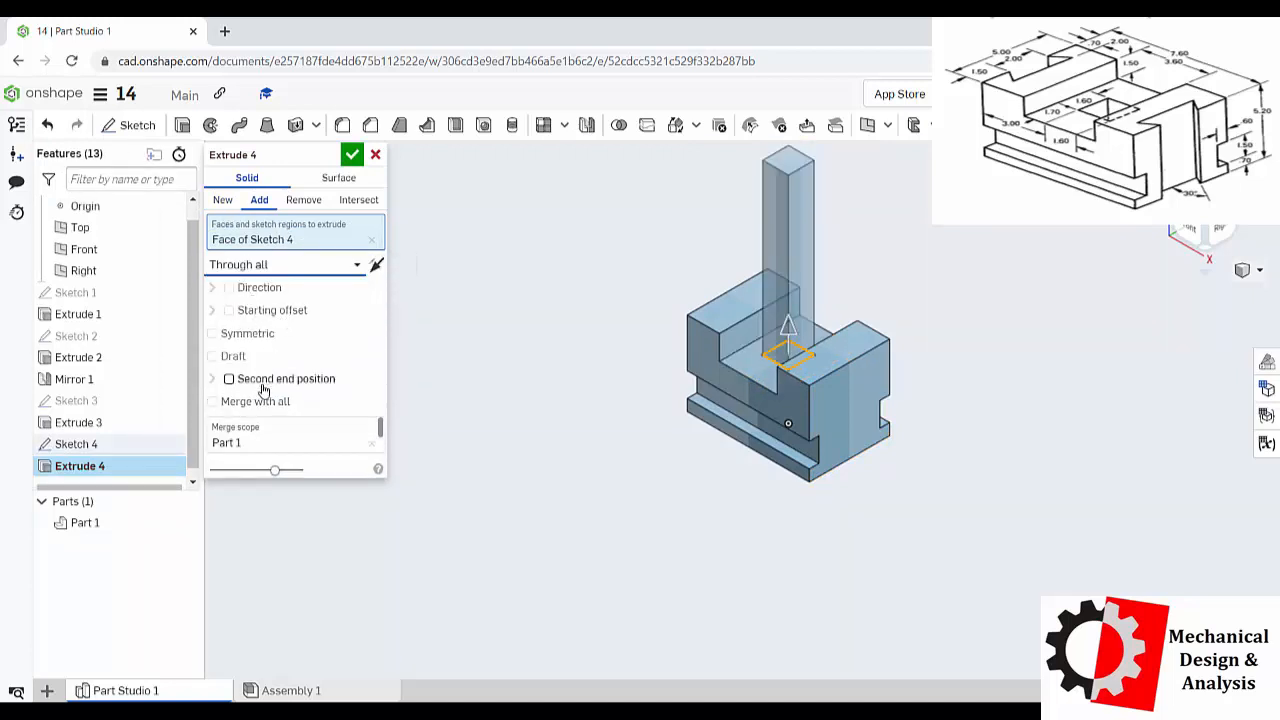
left_click(303, 200)
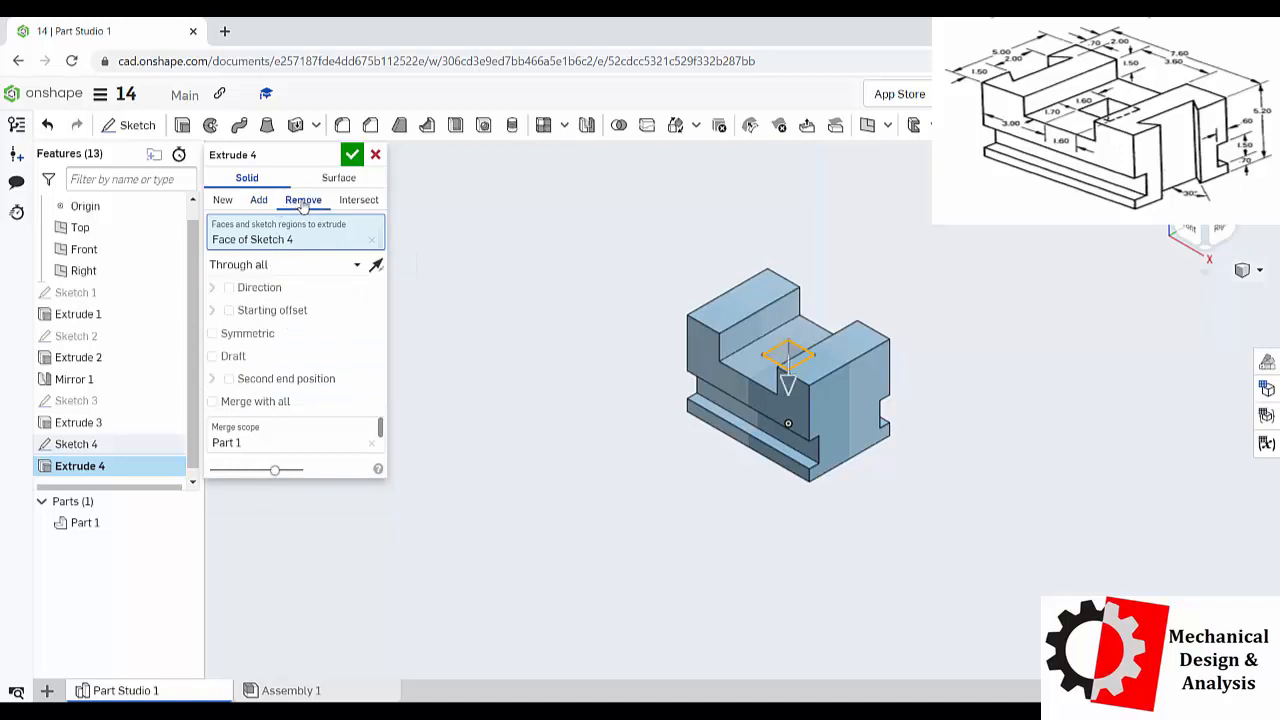
left_click(352, 155)
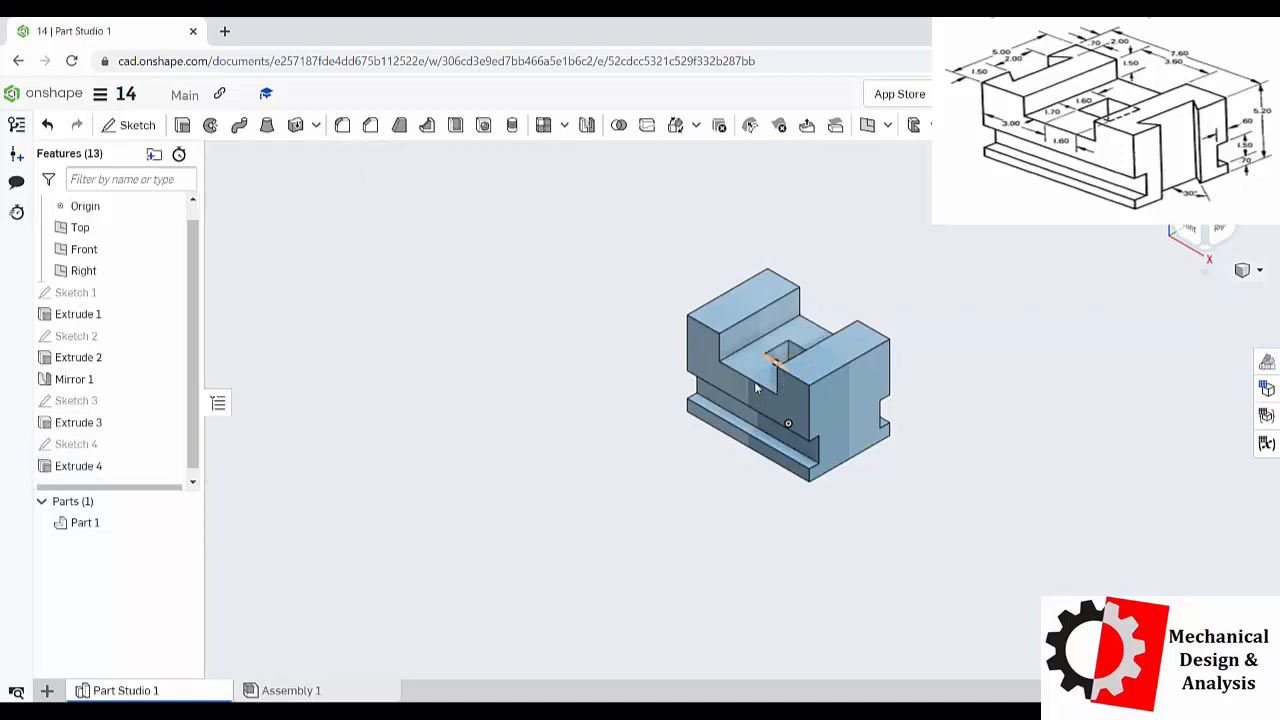
Start a new sketch on the Top plane, viewed normal to it.
mouse_move(756, 388)
right_mouse_down()
mouse_move(757, 429)
mouse_move(758, 400)
right_mouse_up()
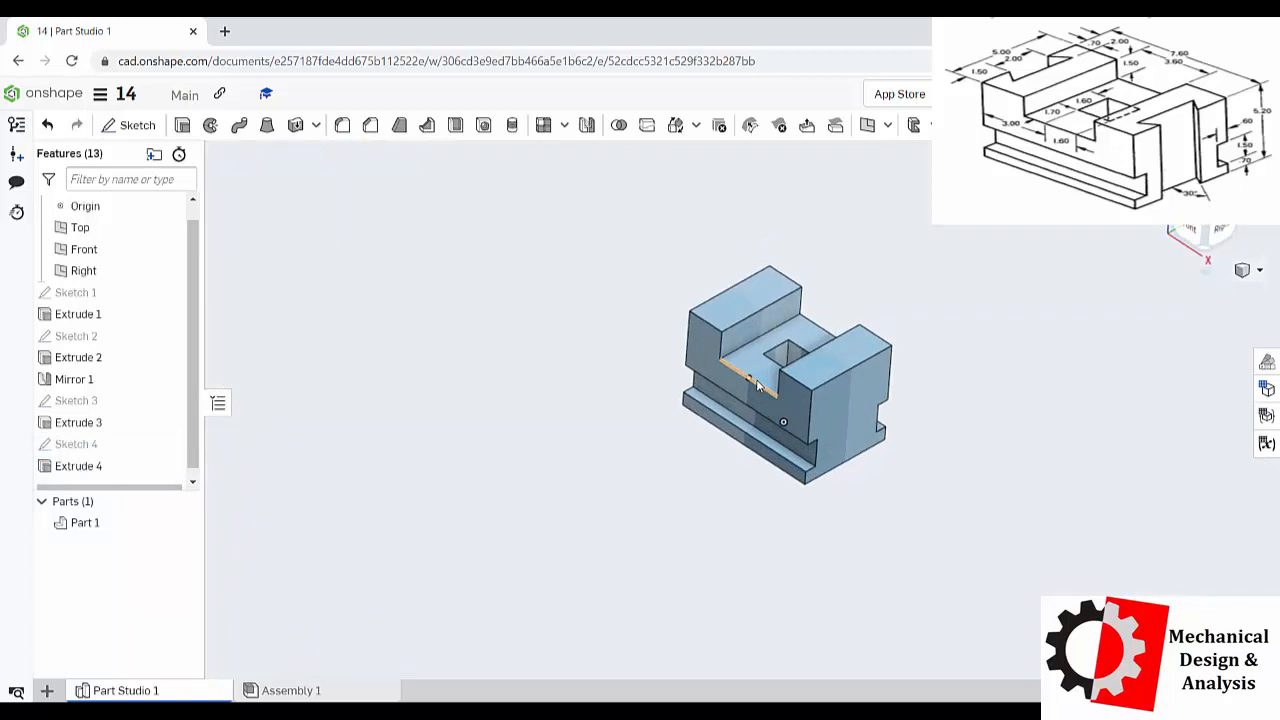
left_click(703, 497)
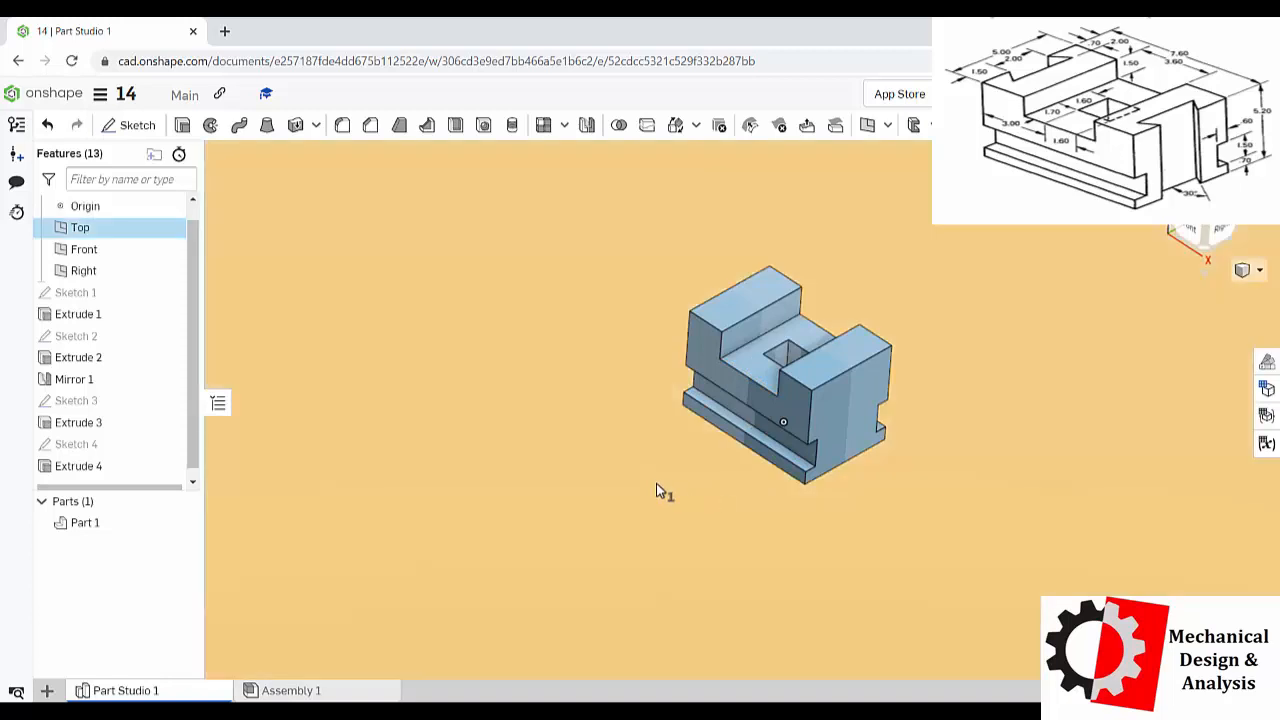
scroll(660, 480, "down", 2)
scroll(651, 443, "up", 2)
left_click(626, 426)
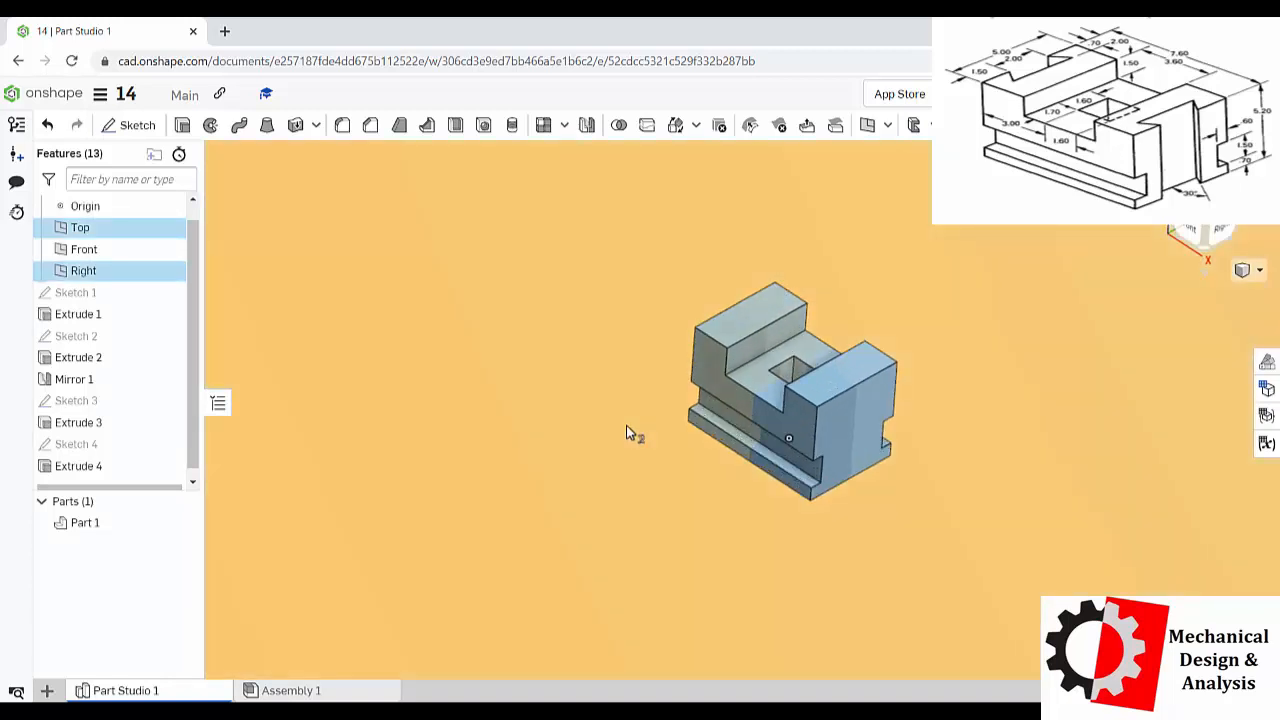
left_click(626, 425)
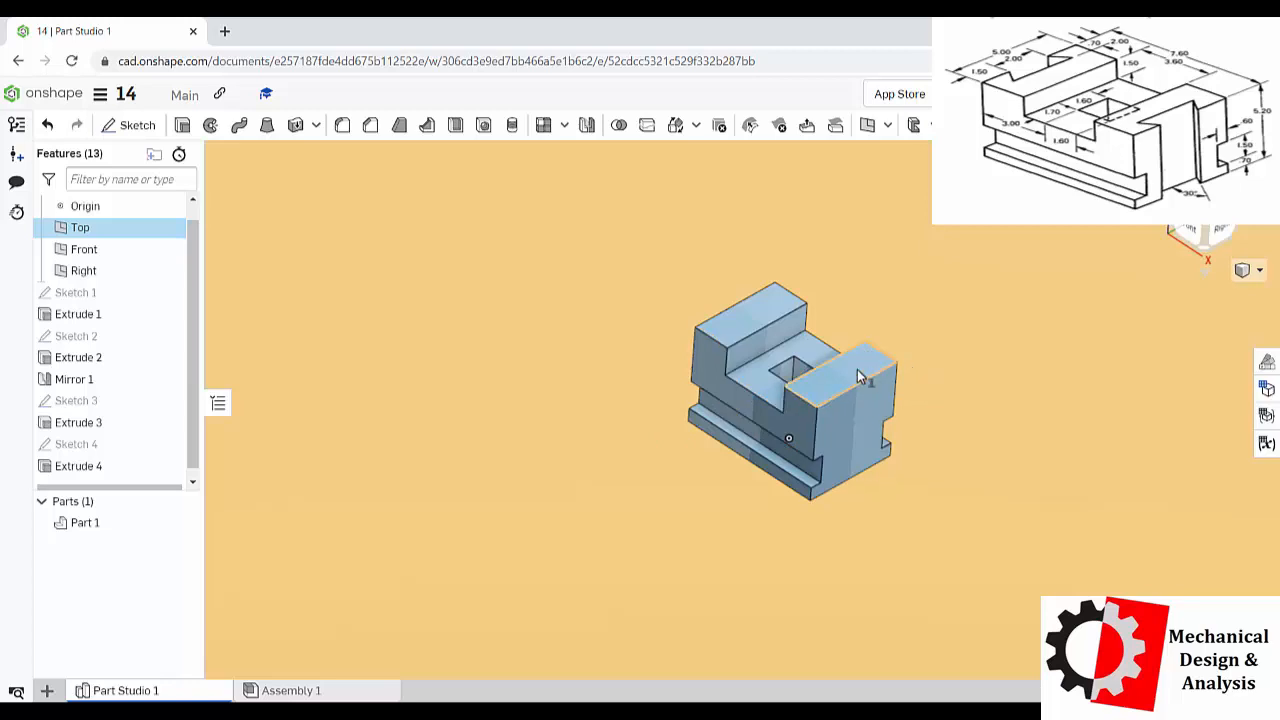
left_click(140, 126)
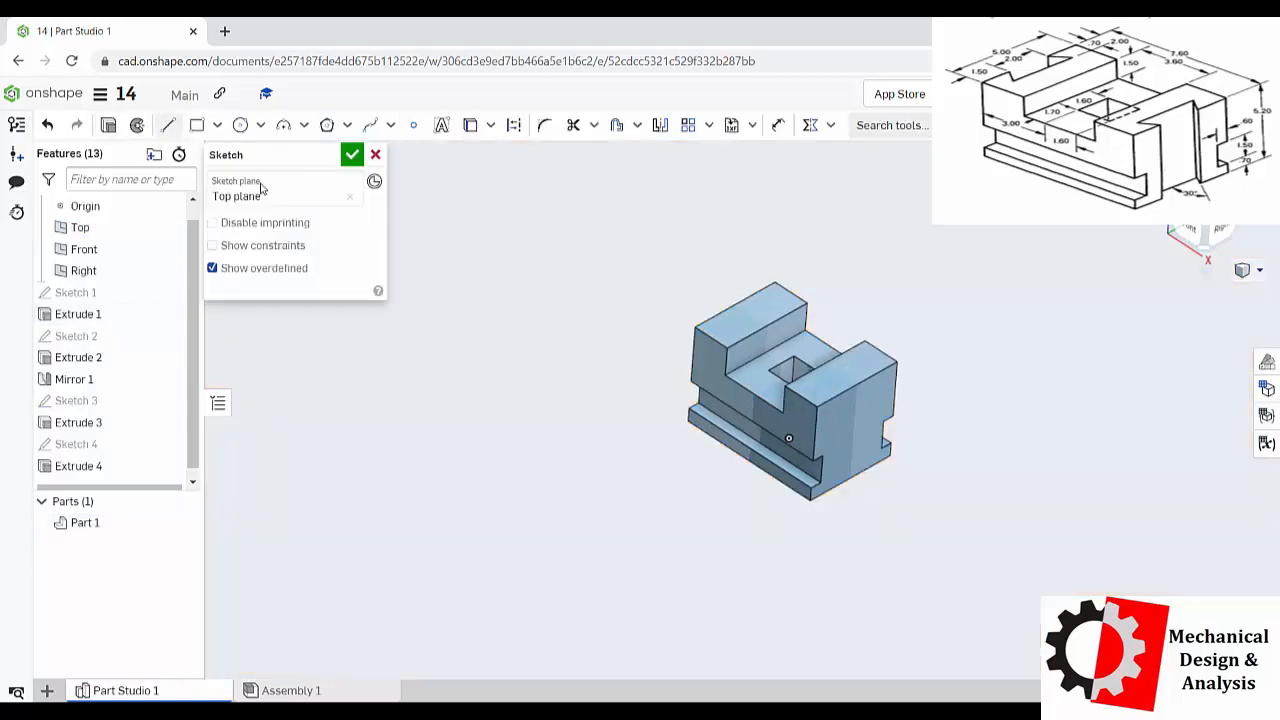
right_click(436, 286)
left_click(514, 514)
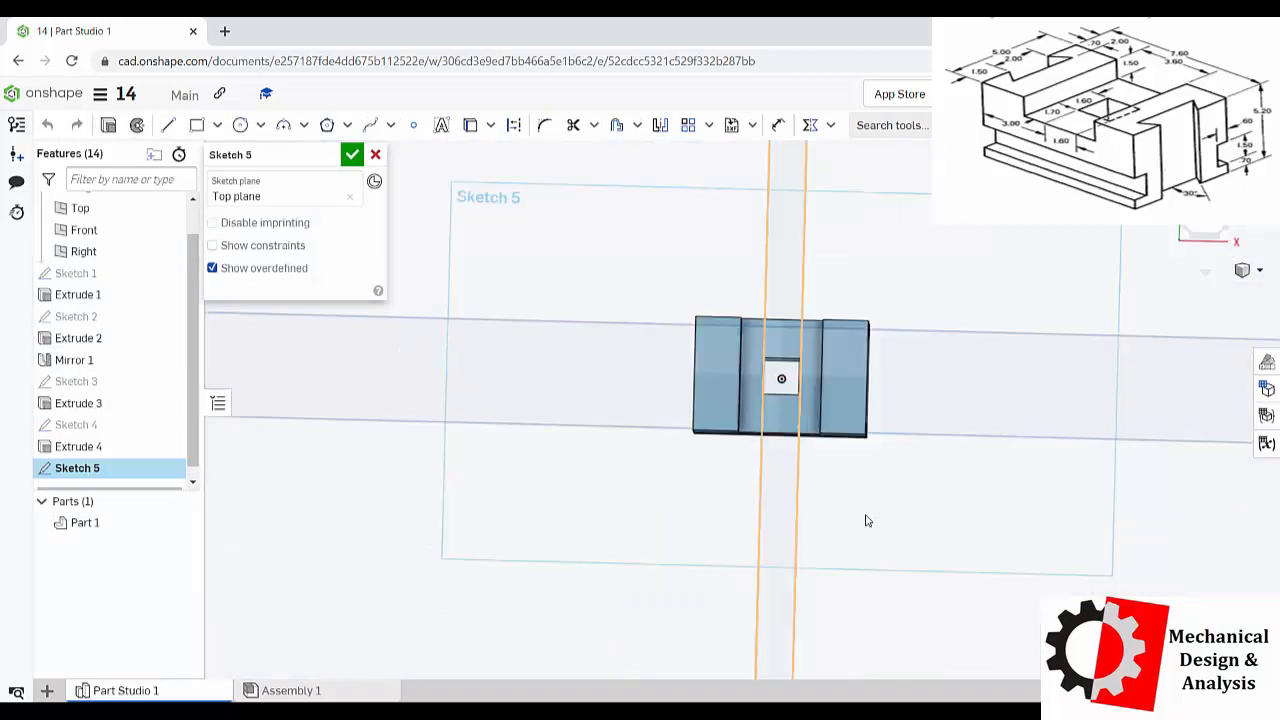
scroll(931, 371, "up", 4)
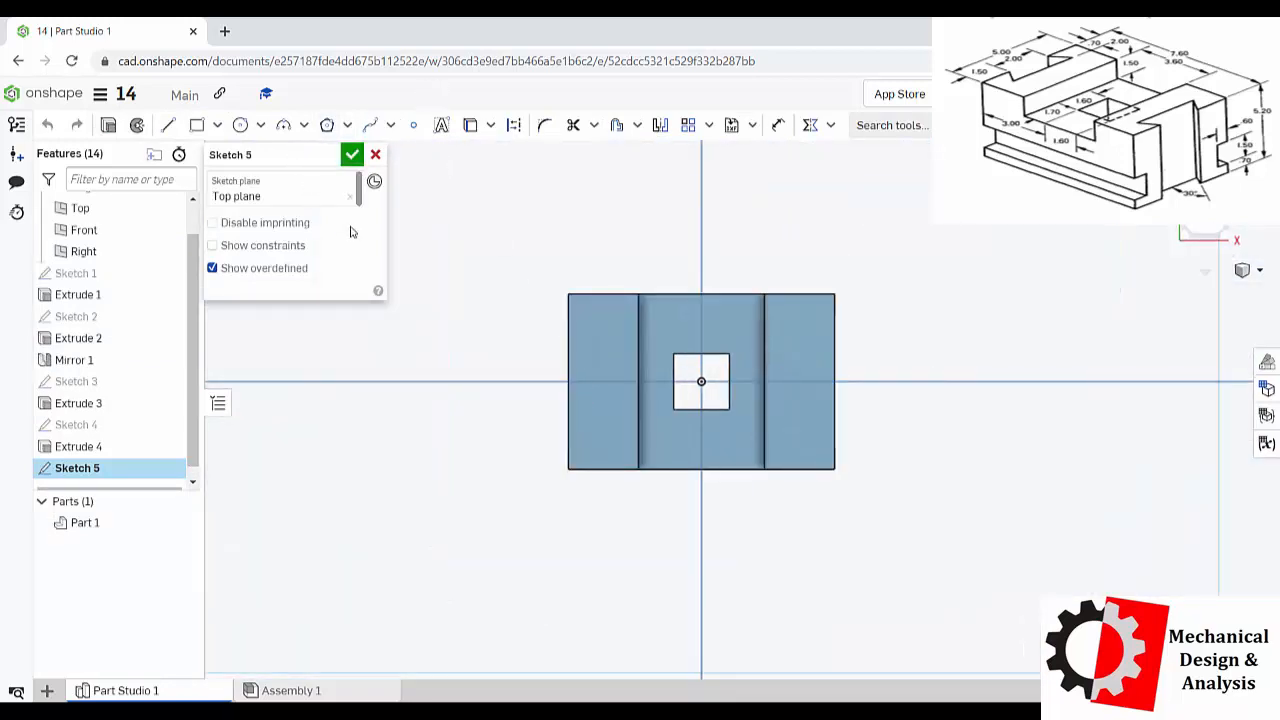
Draw a closed four-line dovetail profile on the block's right end edge, with an opening about 1.27 mm wide and a wider inner side.
left_click(168, 125)
scroll(827, 347, "up", 4)
left_click(845, 362)
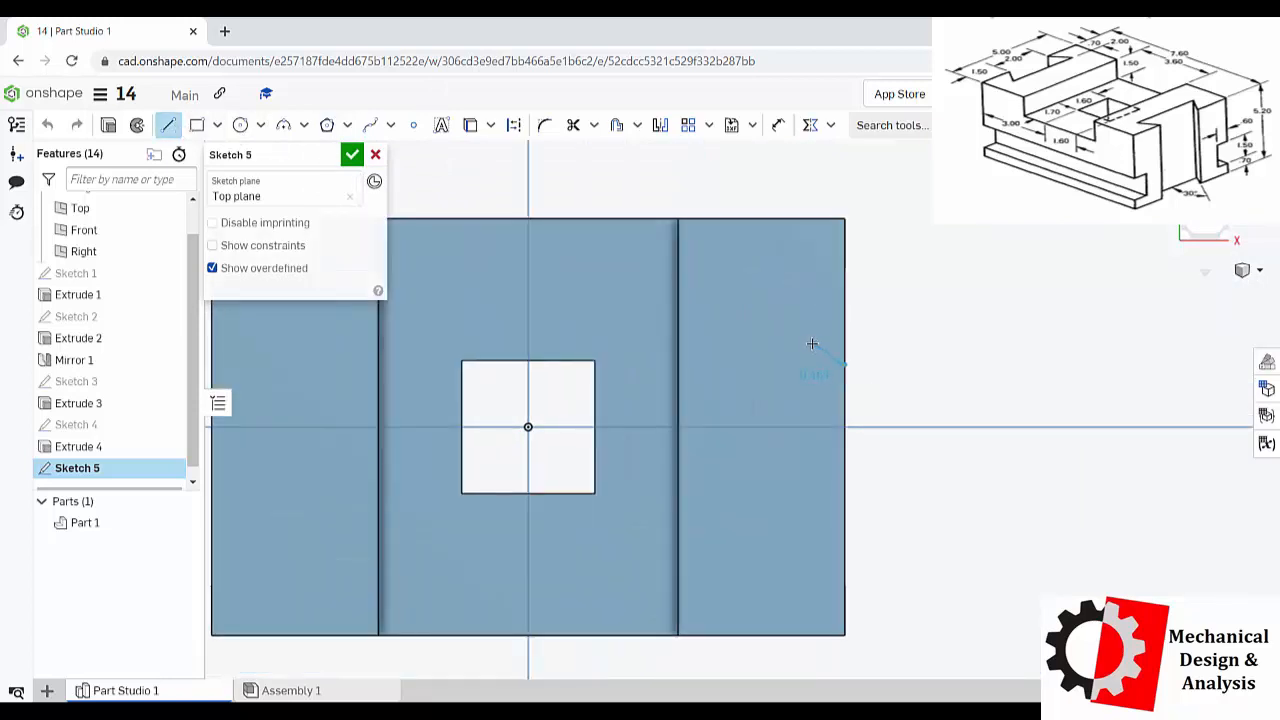
left_click(812, 344)
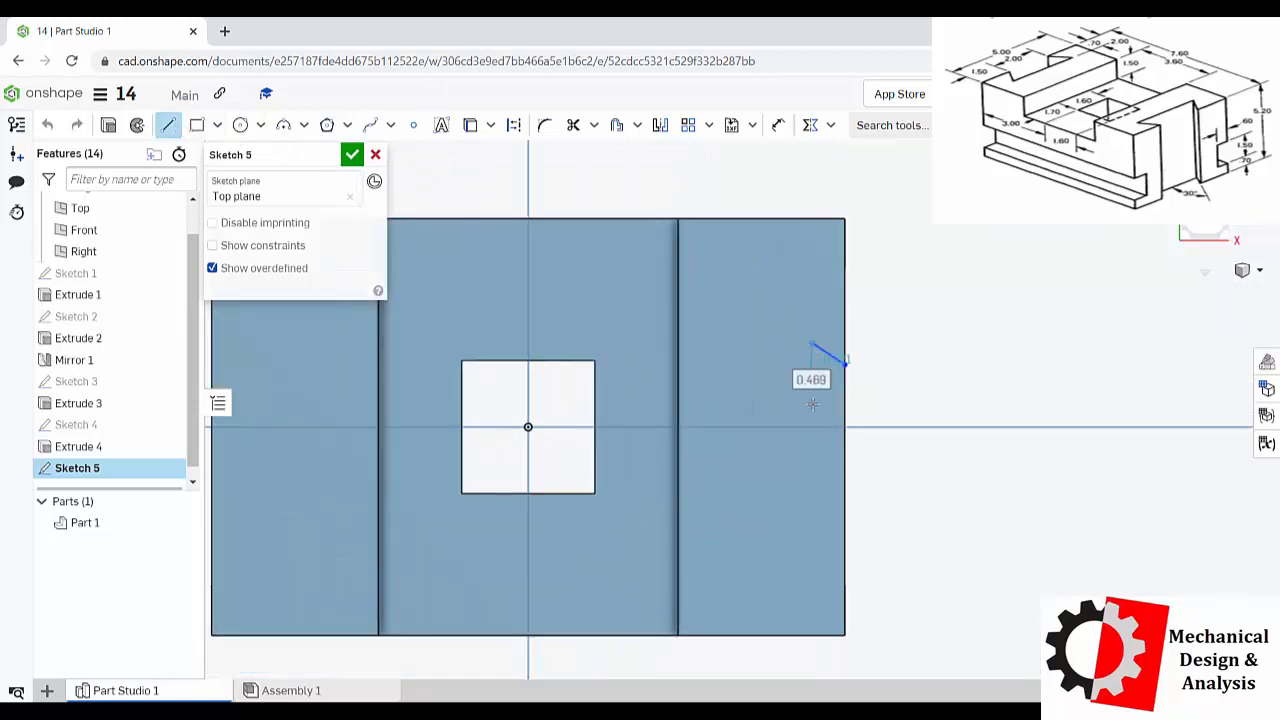
left_click(812, 504)
left_click(845, 470)
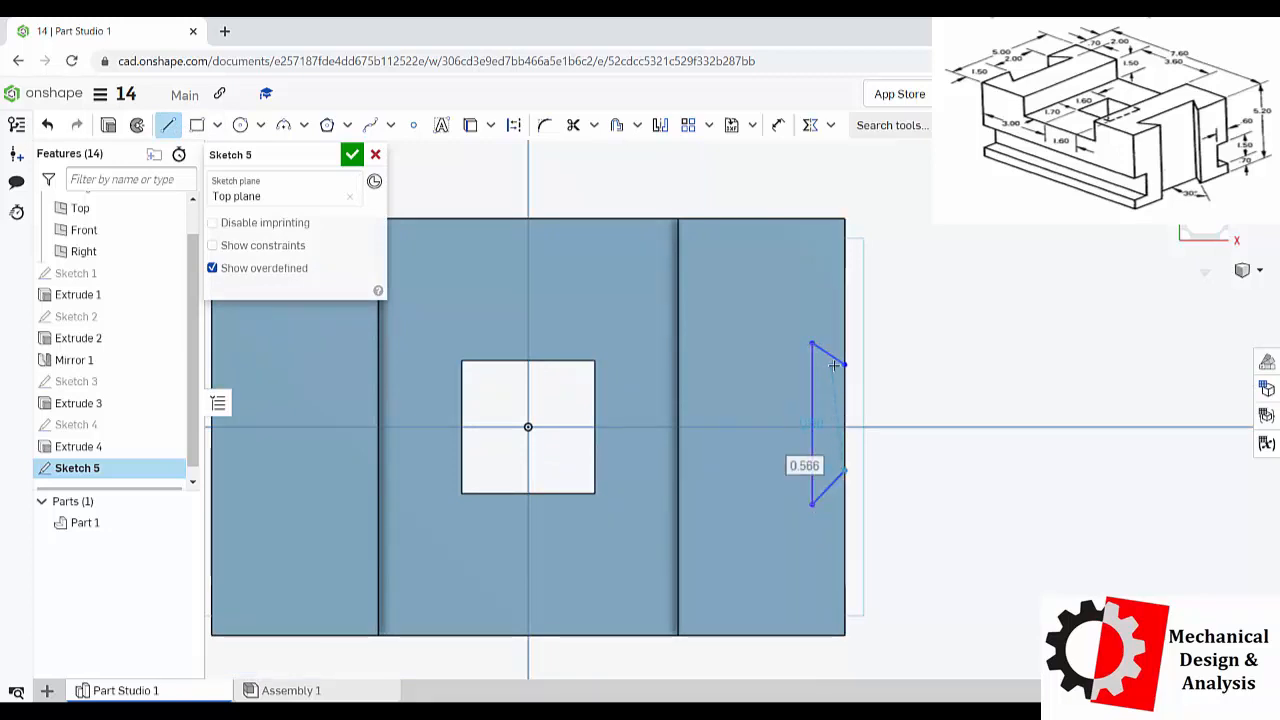
left_click(845, 364)
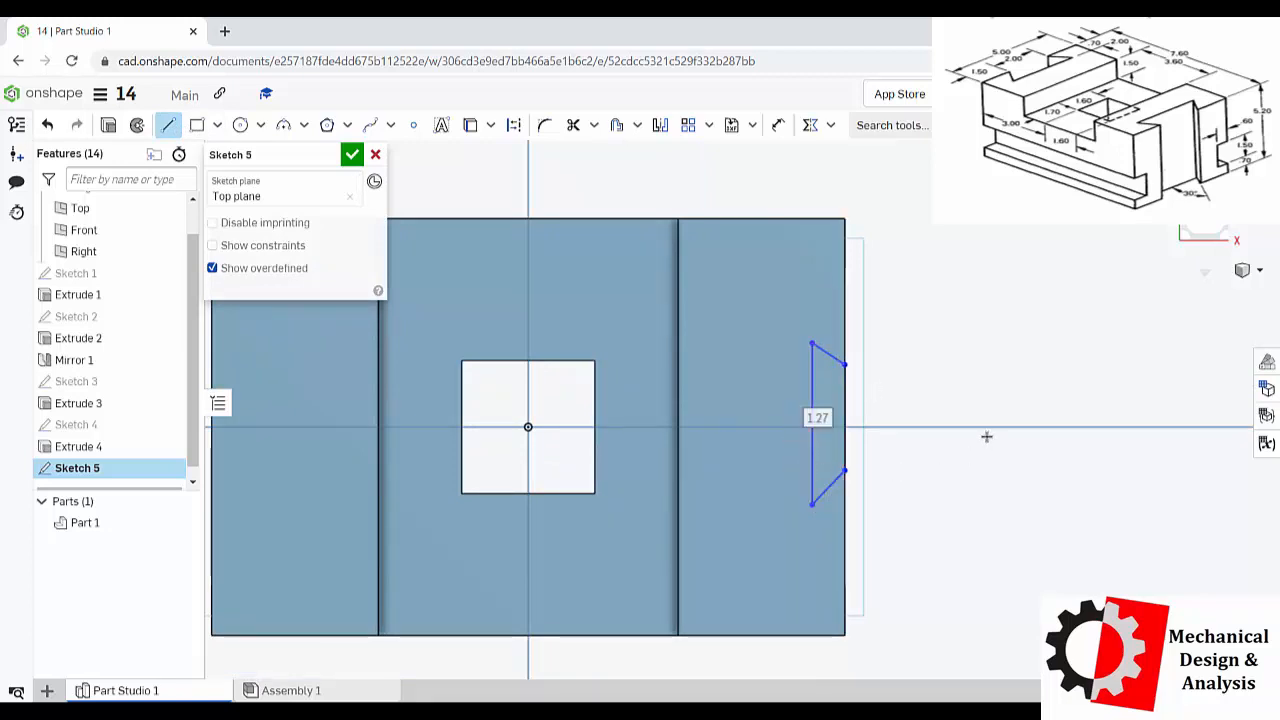
key("Escape")
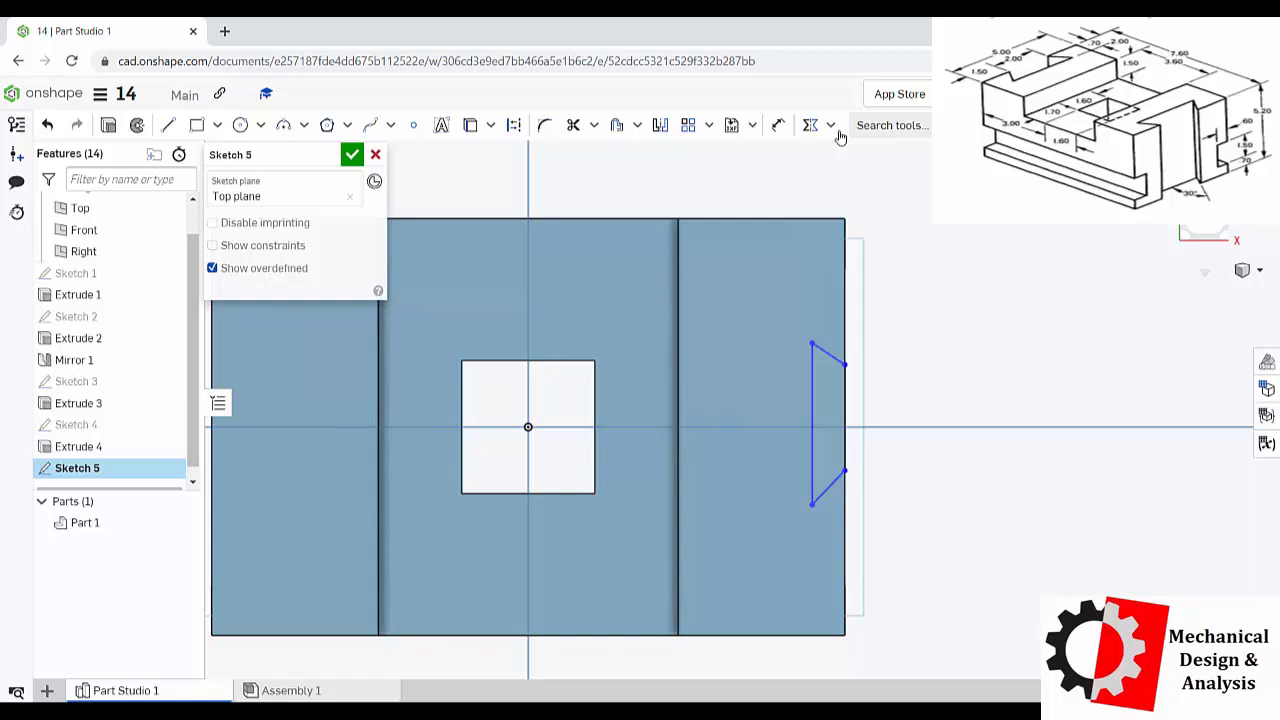
Dimension the dovetail's opening 2 mm along the block's edge and move its upper inner corner outward beyond the opening.
left_click(778, 125)
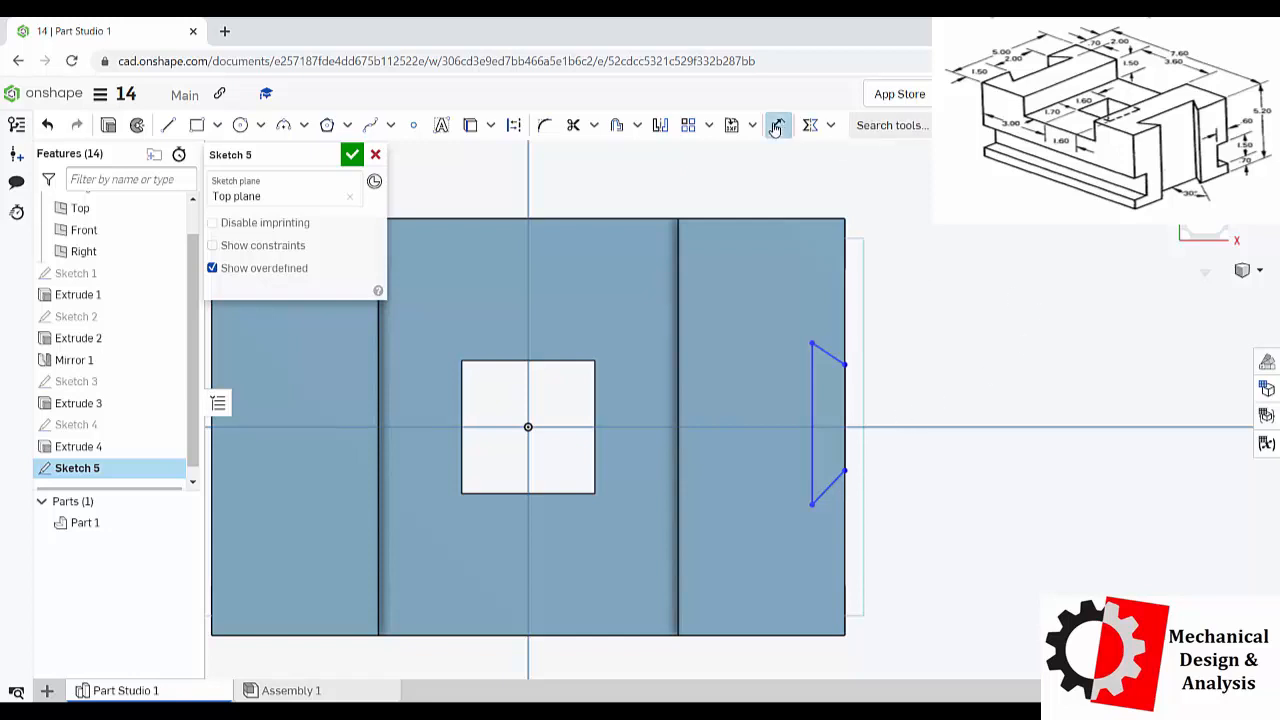
left_click(848, 395)
left_click(930, 388)
type("2")
key("Return")
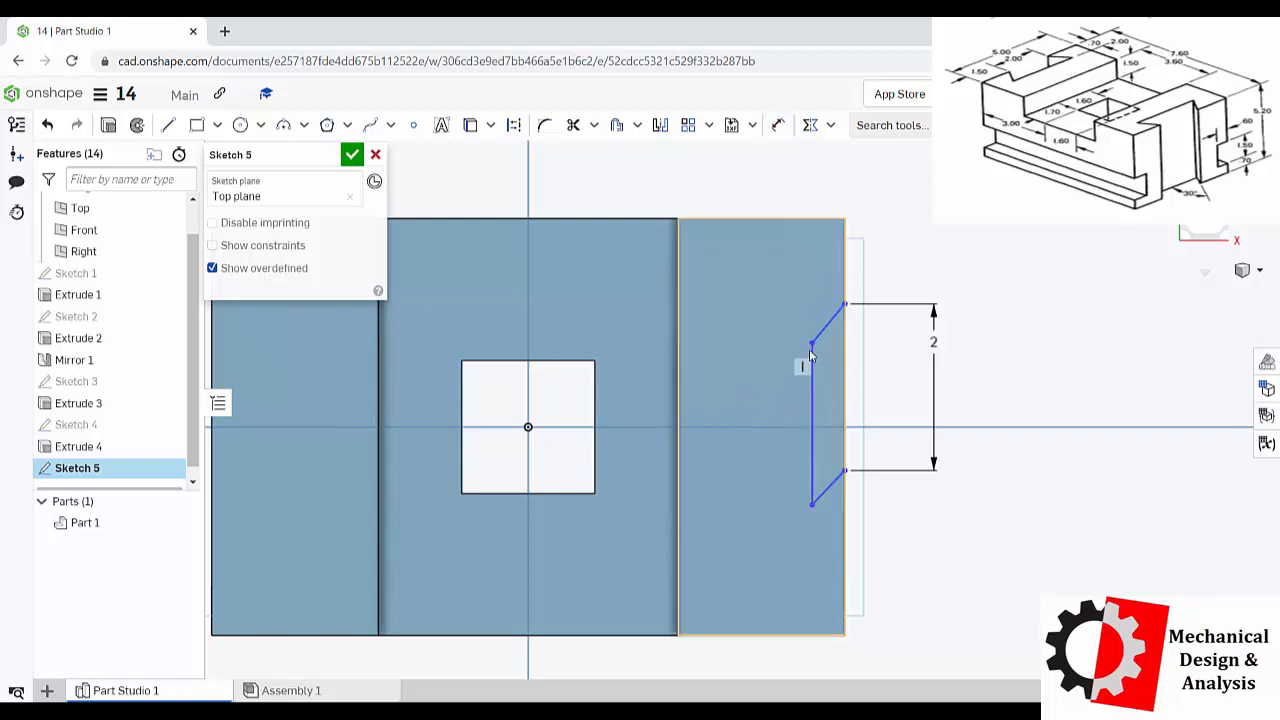
key("ctrl+z")
left_click_drag(812, 343, 807, 278)
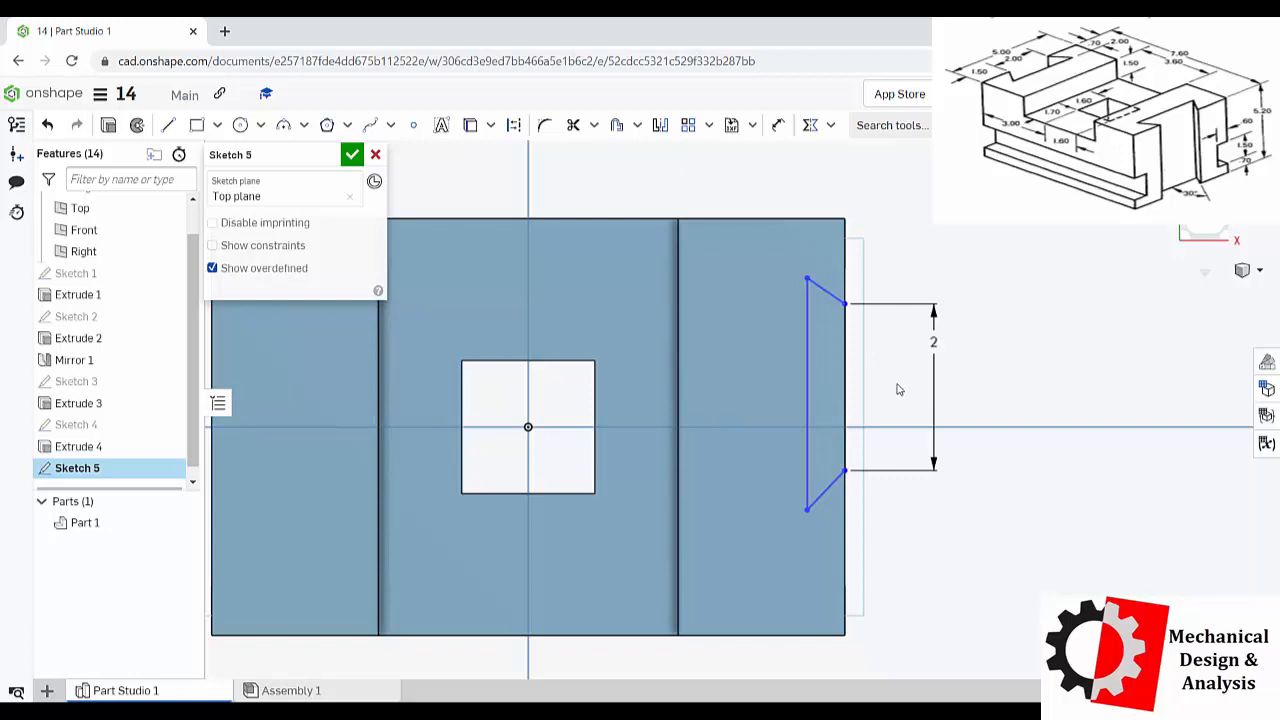
Dimension the angle between the dovetail's upper slanted line and its inner line as 30°.
key("d")
left_click(808, 292)
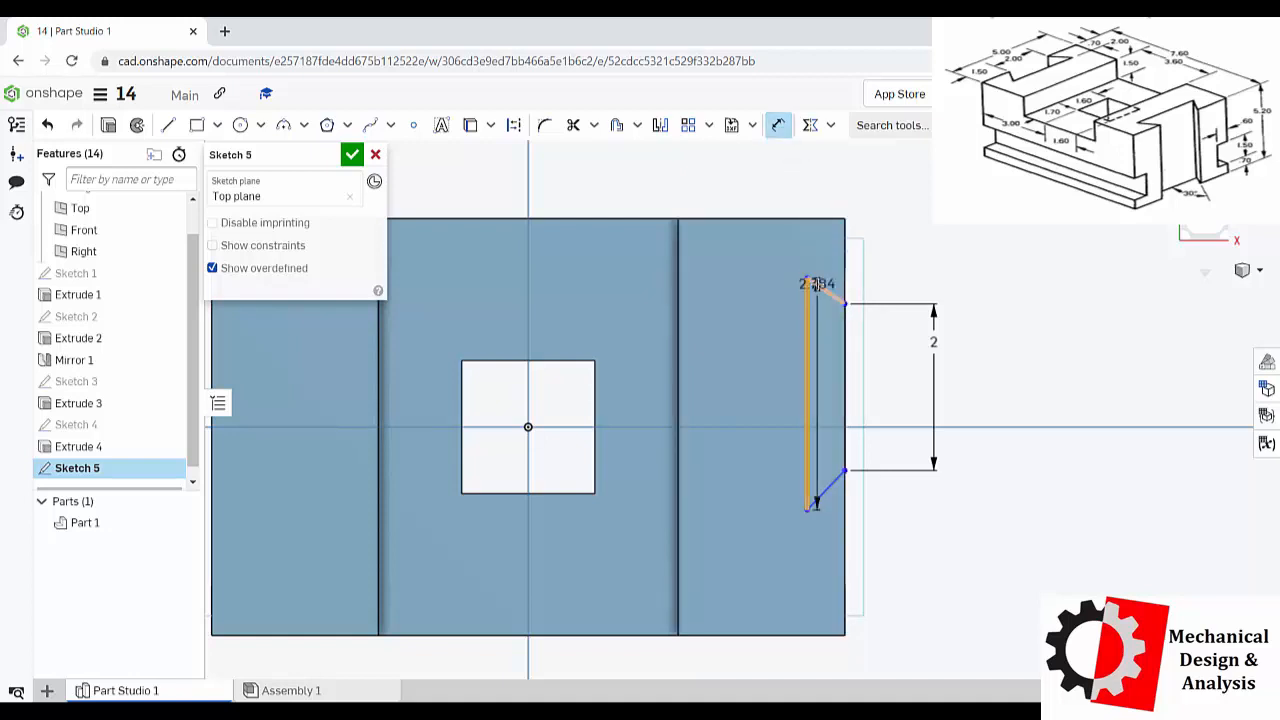
left_click(824, 291)
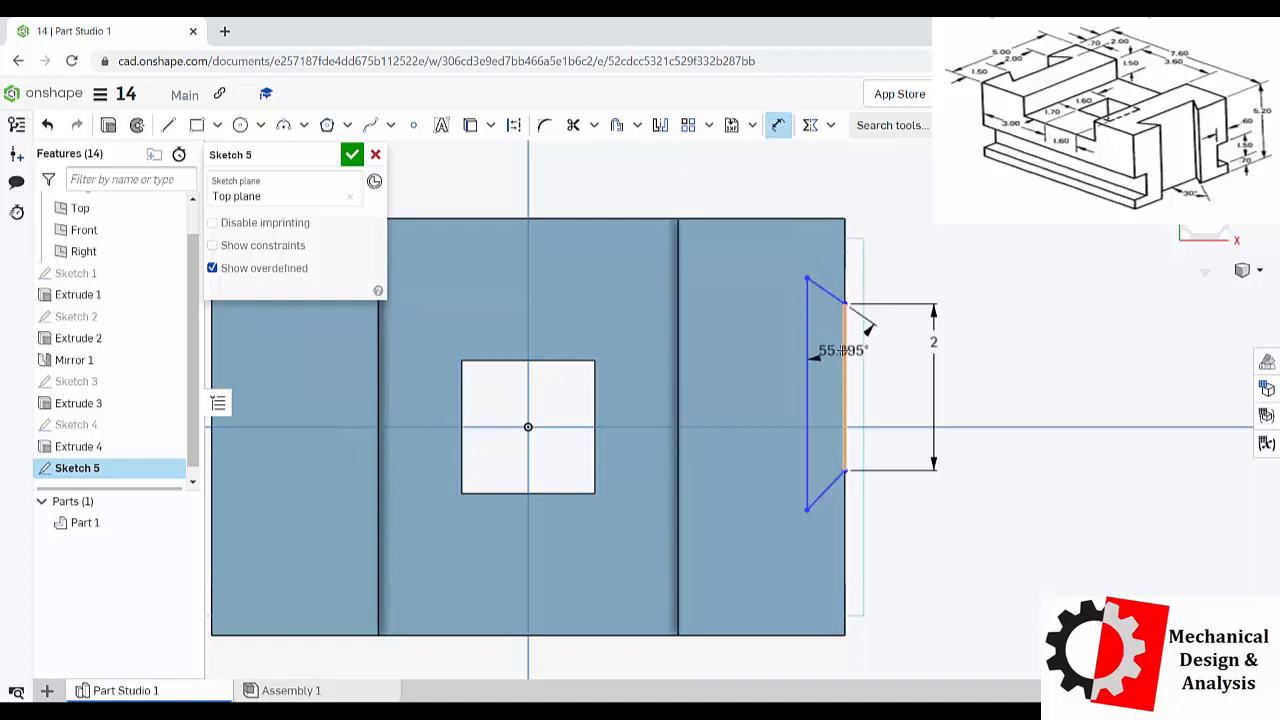
left_click(843, 350)
type("30")
key("Return")
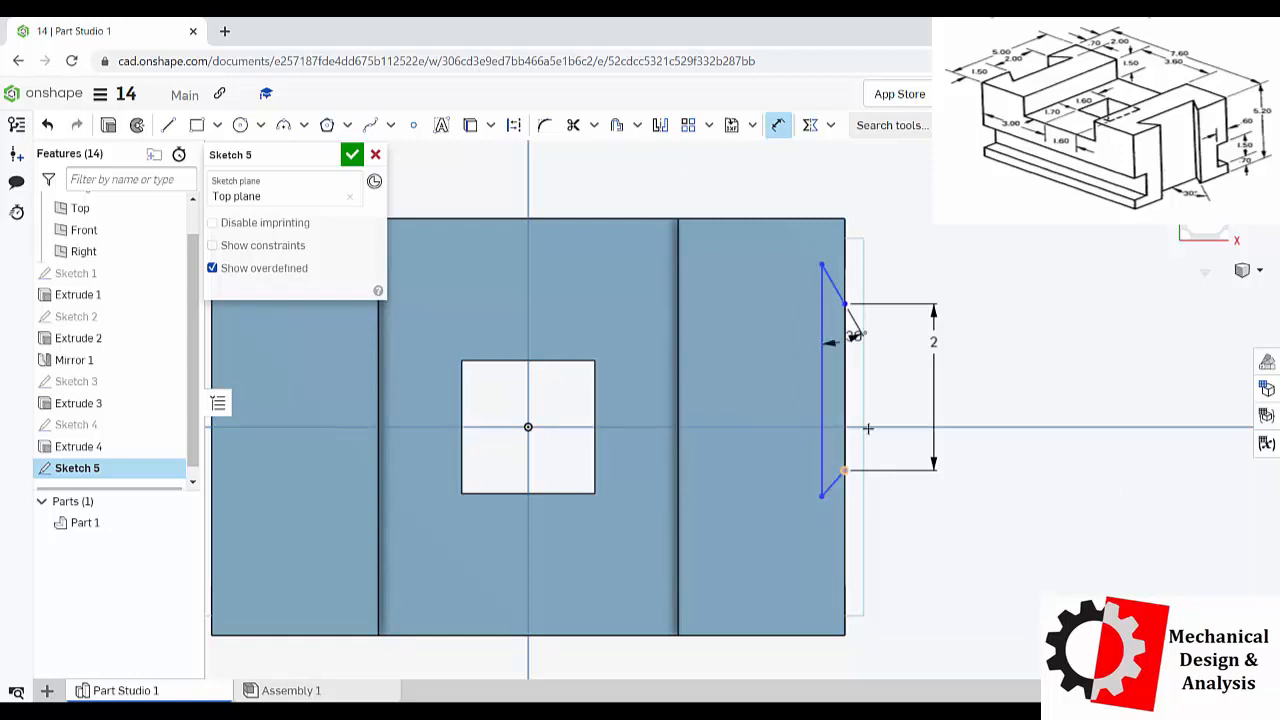
Dimension the angle between the dovetail's lower slanted line and its inner line as 30°.
scroll(855, 413, "down", 2)
scroll(871, 495, "up", 1)
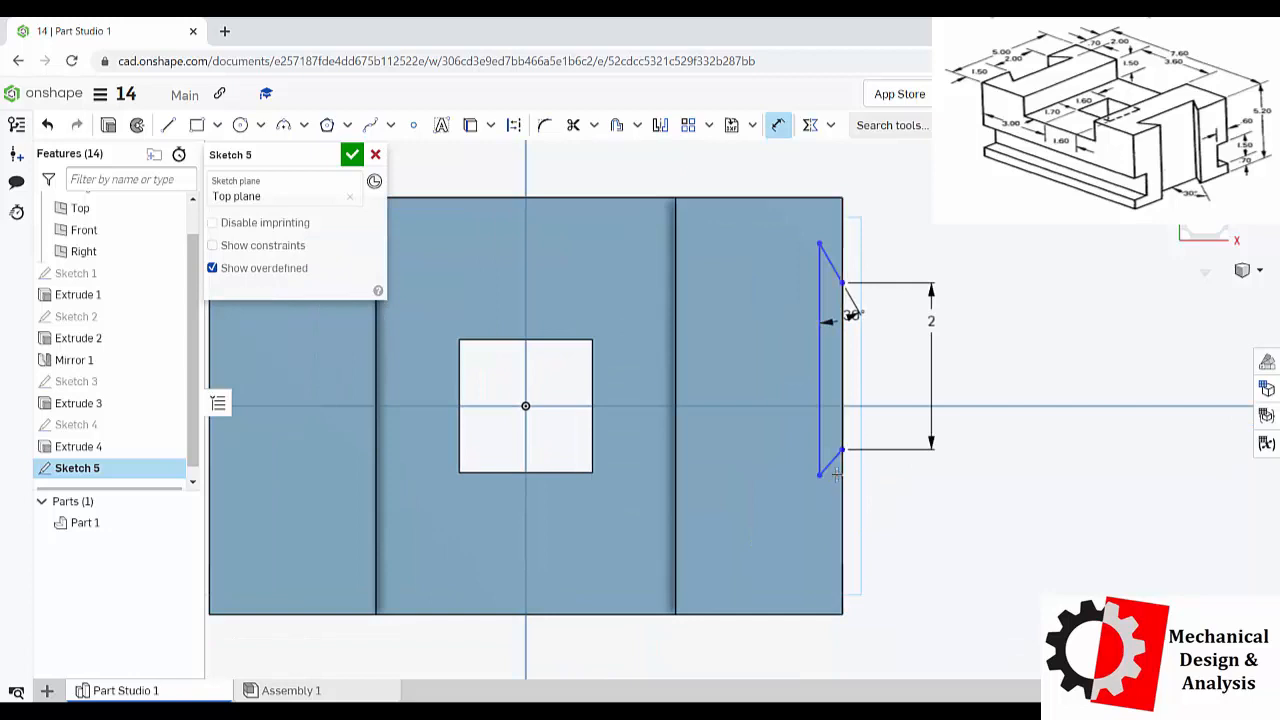
scroll(857, 520, "up", 1)
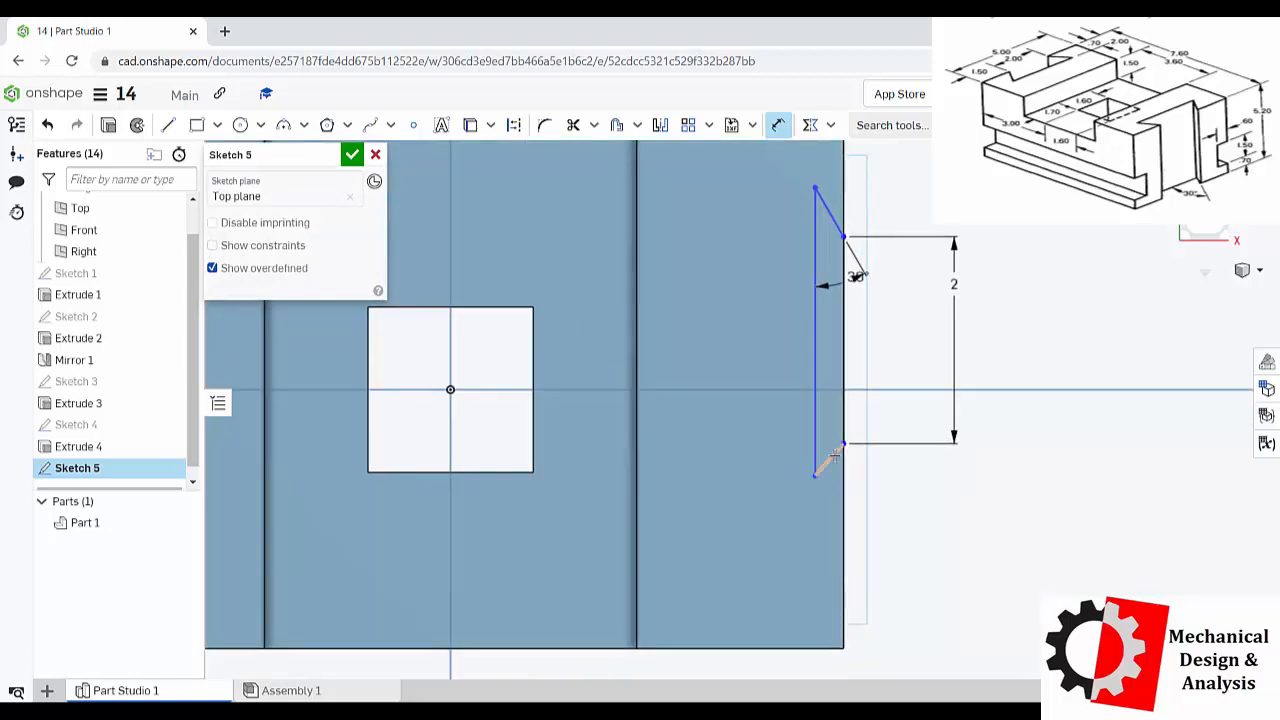
left_click(829, 458)
left_click(816, 430)
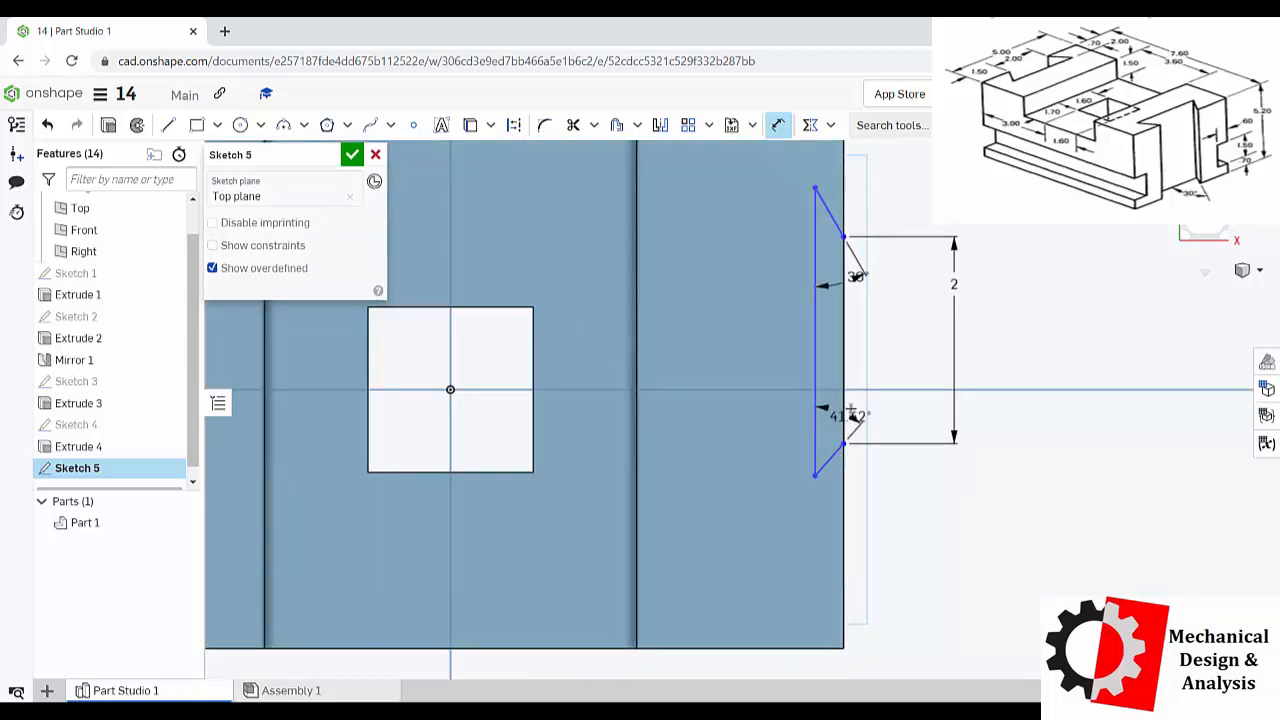
left_click(858, 396)
type("30")
key("Return")
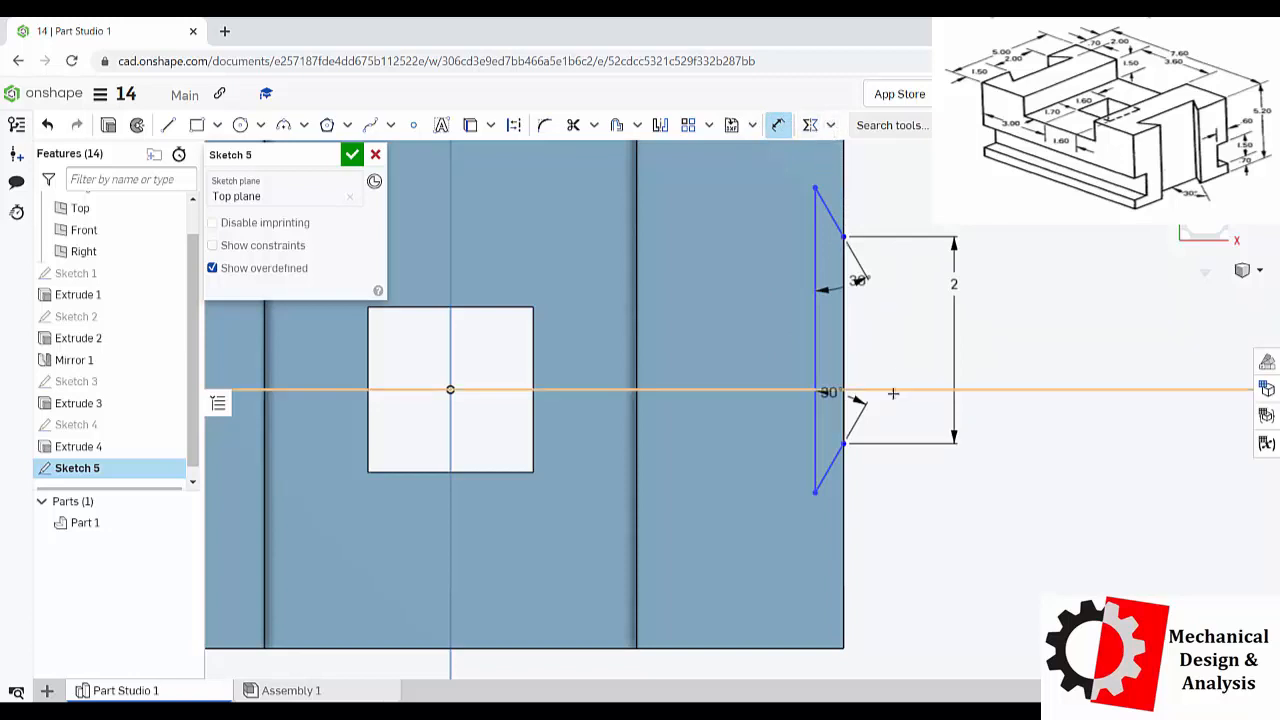
key("Escape")
Center the dovetail by making its two opening endpoints symmetric about the Front plane.
left_click(846, 242)
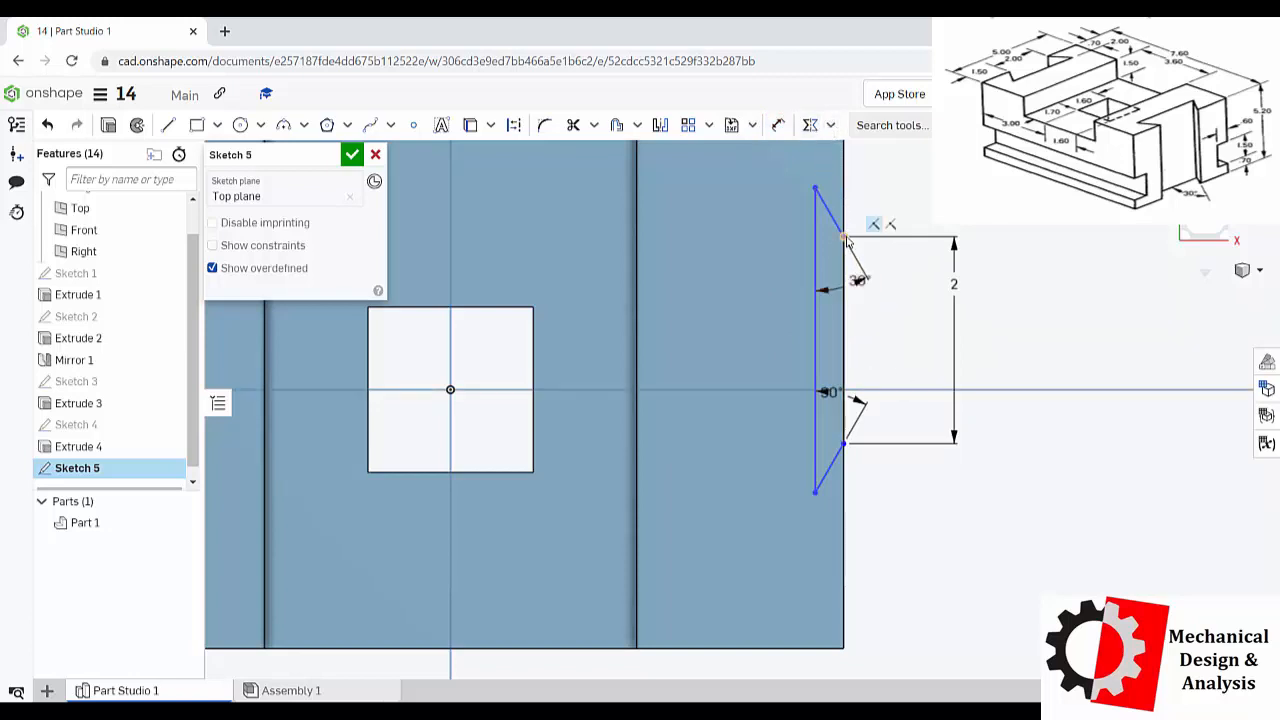
left_click(845, 443)
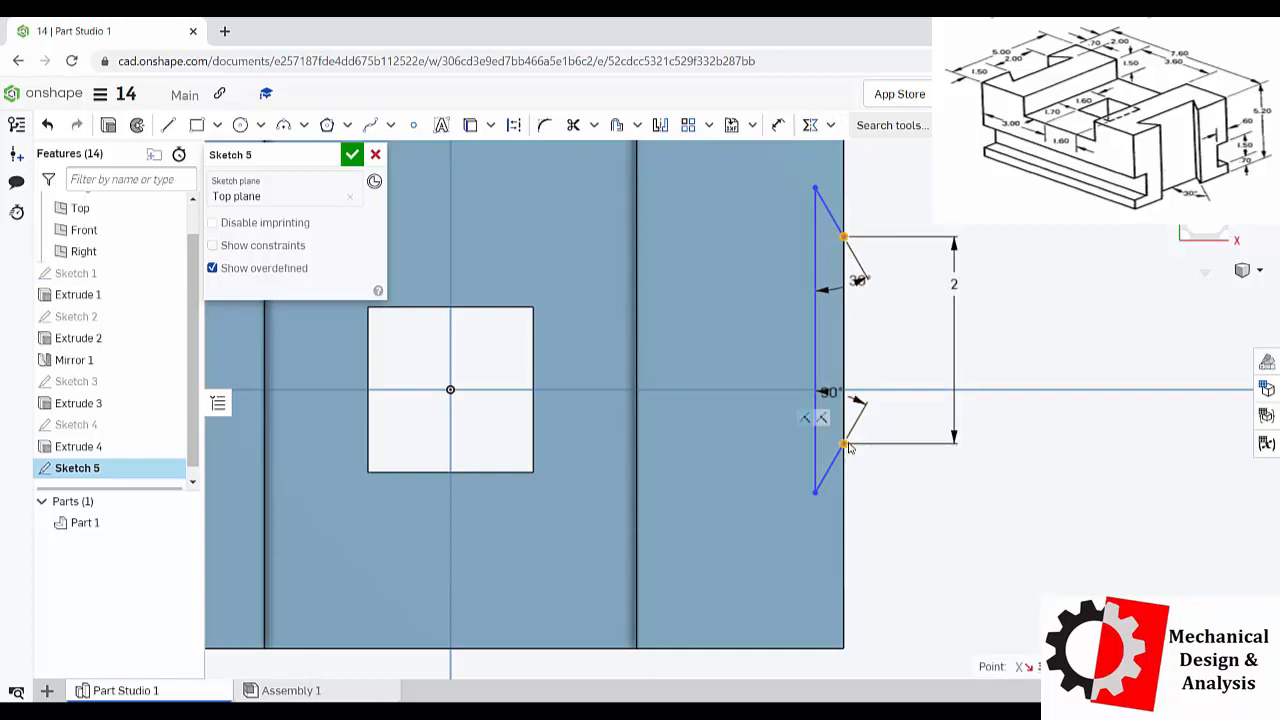
left_click(900, 391)
key("y")
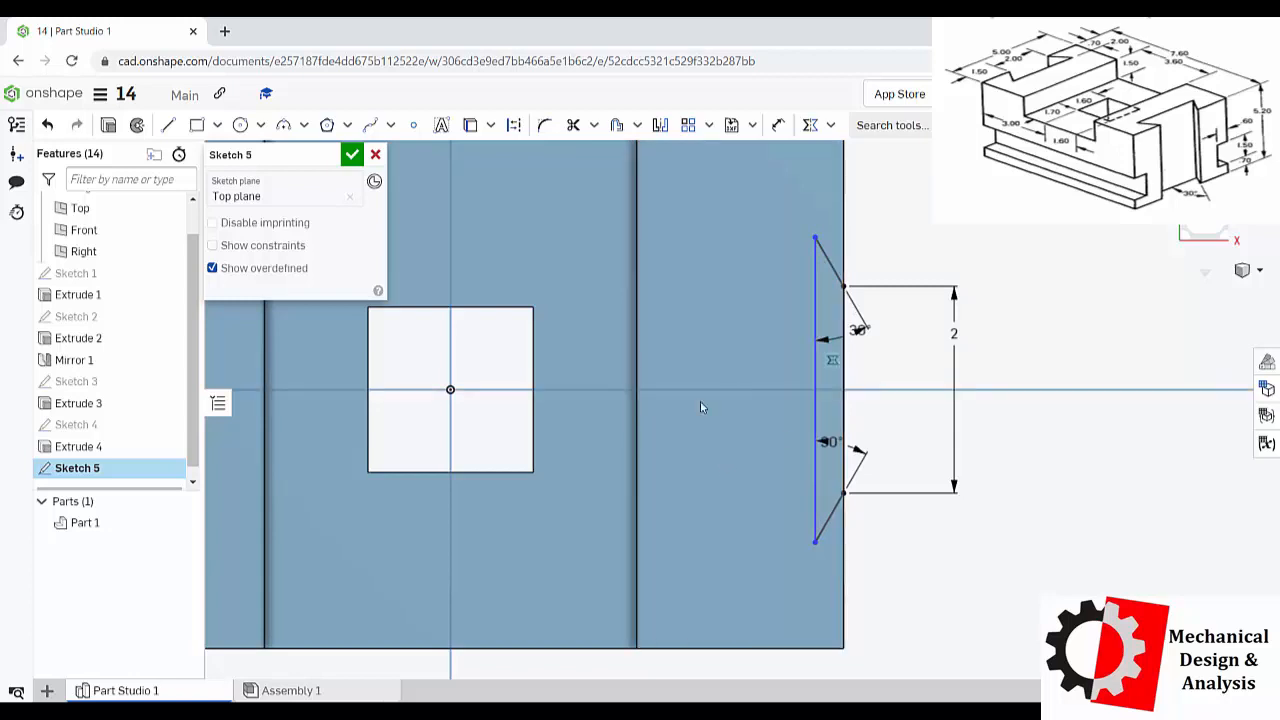
Dimension the dovetail's depth as 0.7 mm from the block's edge to its inner line and finish the sketch.
left_click(778, 124)
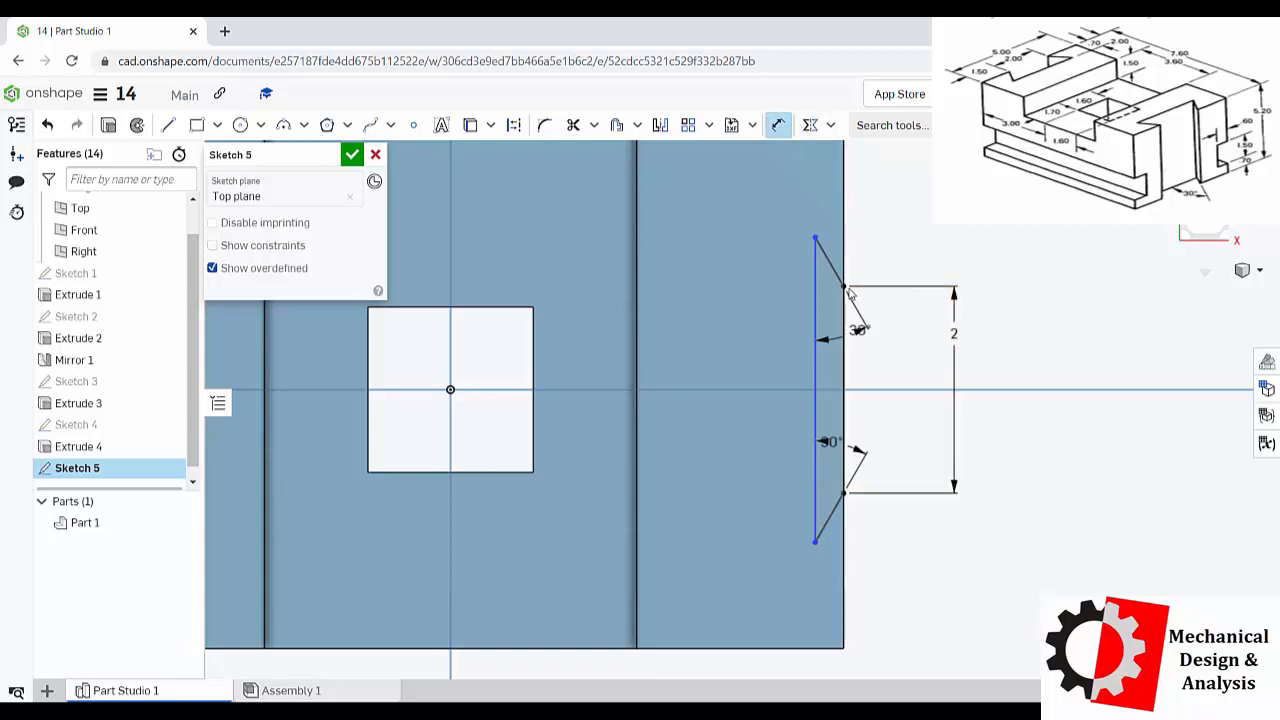
left_click(815, 236)
left_click(843, 264)
left_click(828, 197)
type(".7")
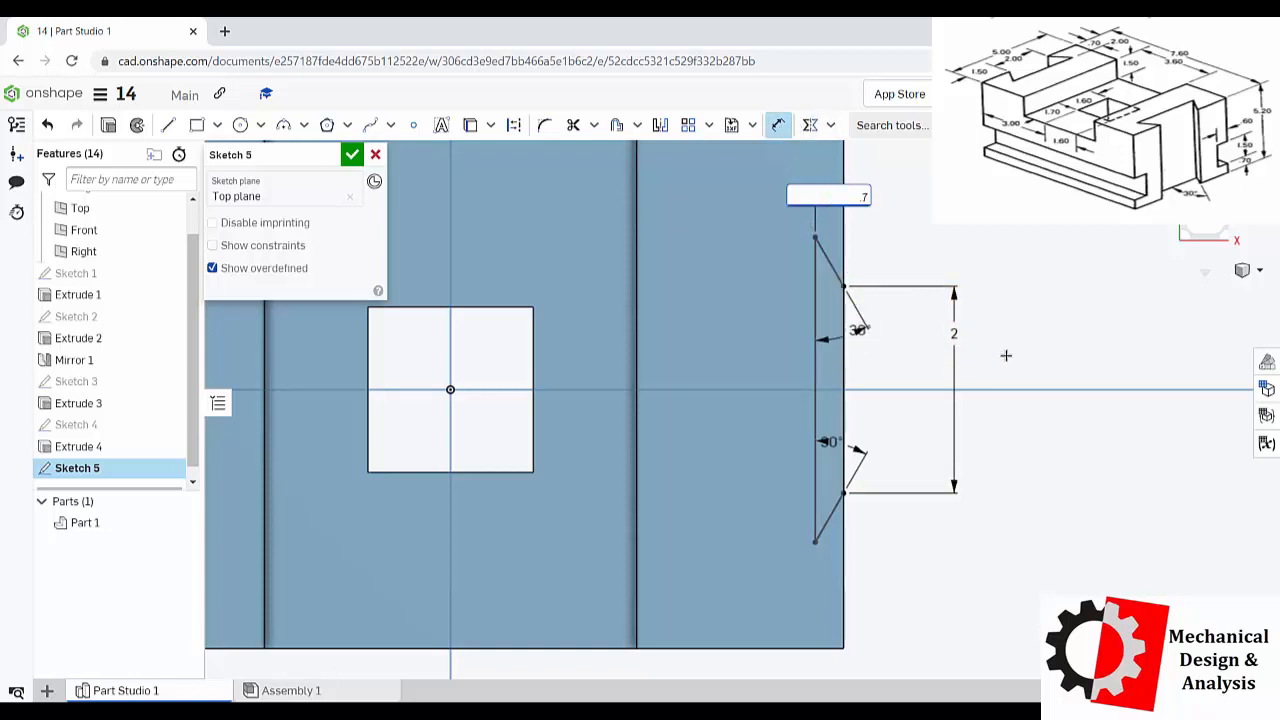
key("Return")
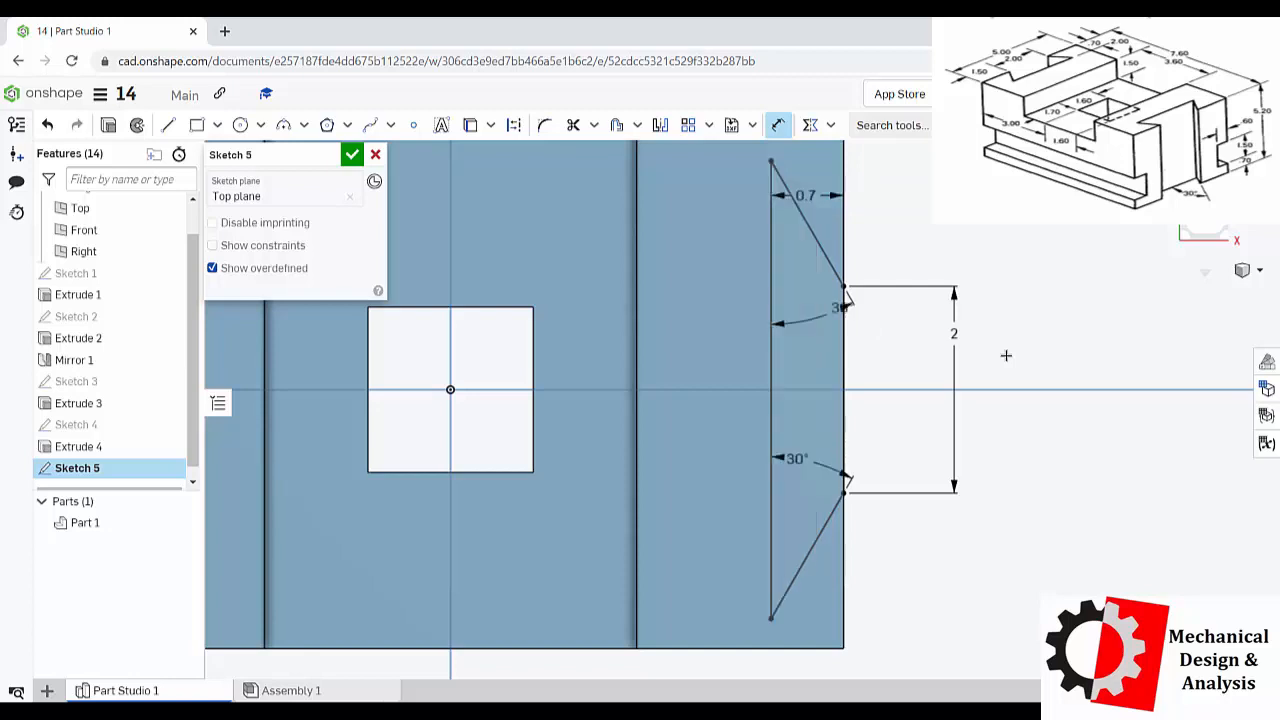
scroll(905, 413, "down", 3)
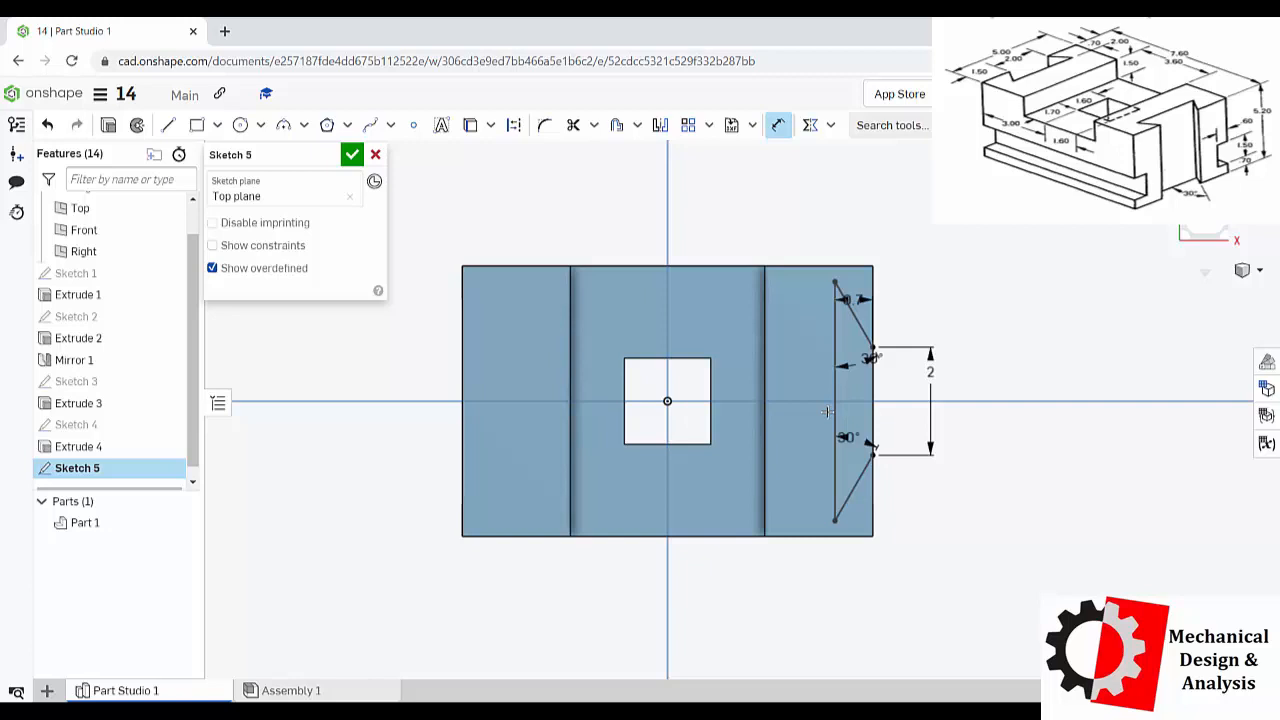
left_click(352, 154)
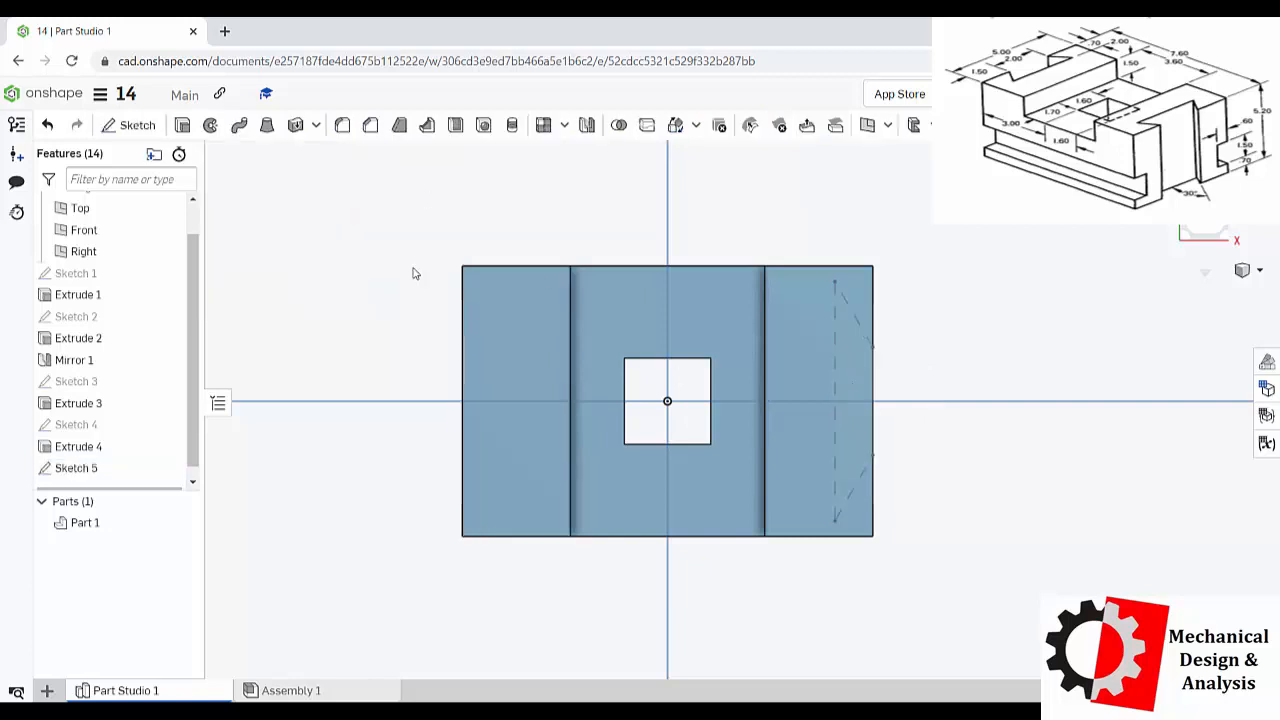
Extrude the dovetail sketch region as a Remove cut, Through all, with the direction flipped up into the block.
right_click(417, 275)
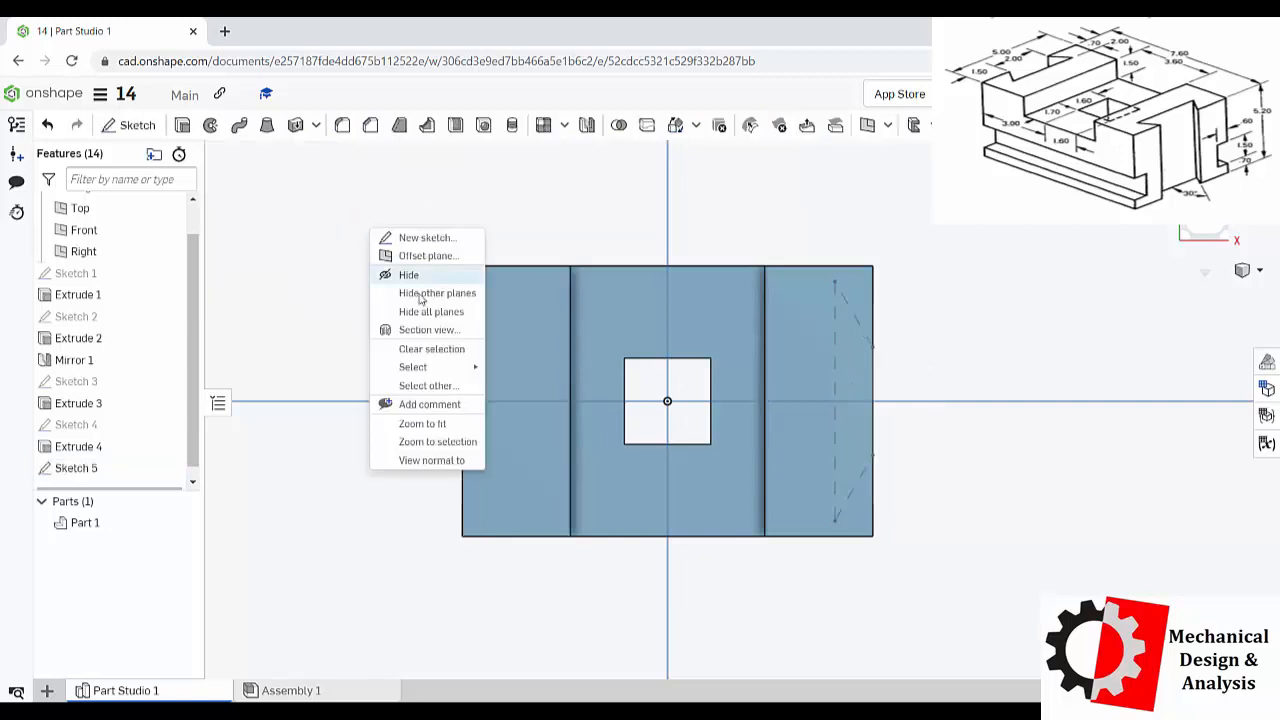
left_click(1250, 274)
left_click(1250, 271)
left_click(1185, 289)
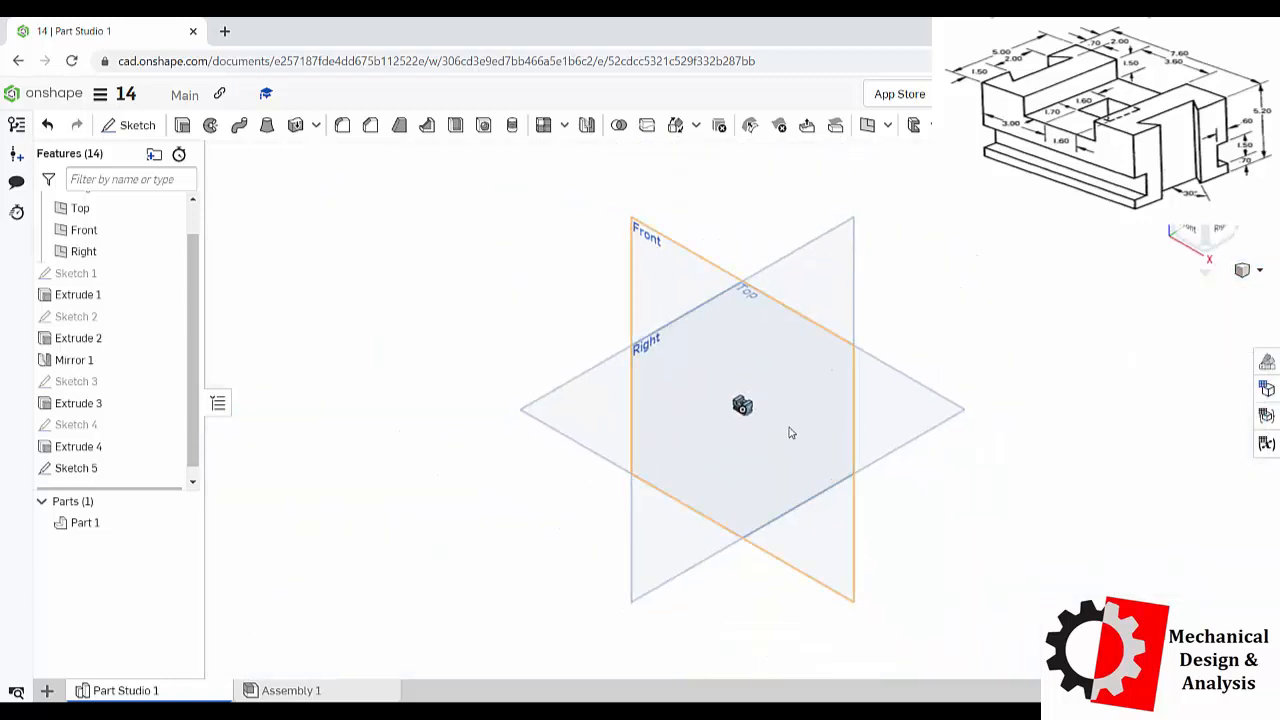
scroll(786, 405, "up", 8)
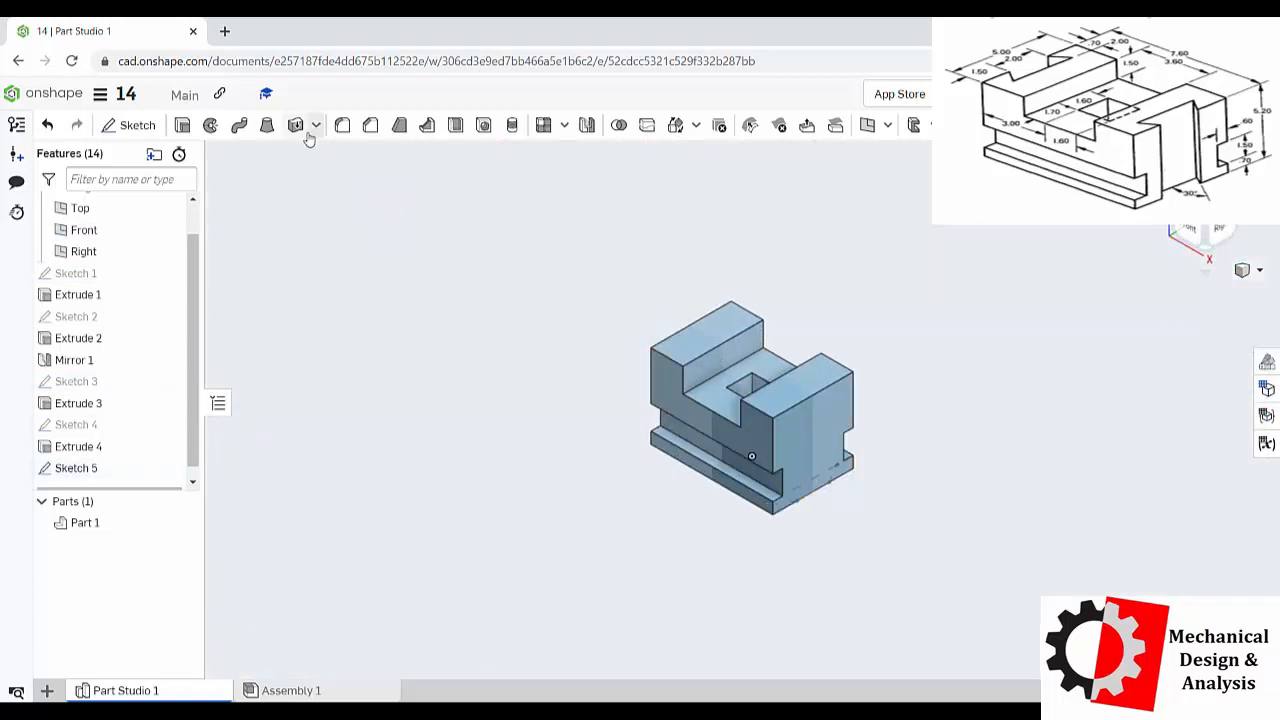
left_click(182, 125)
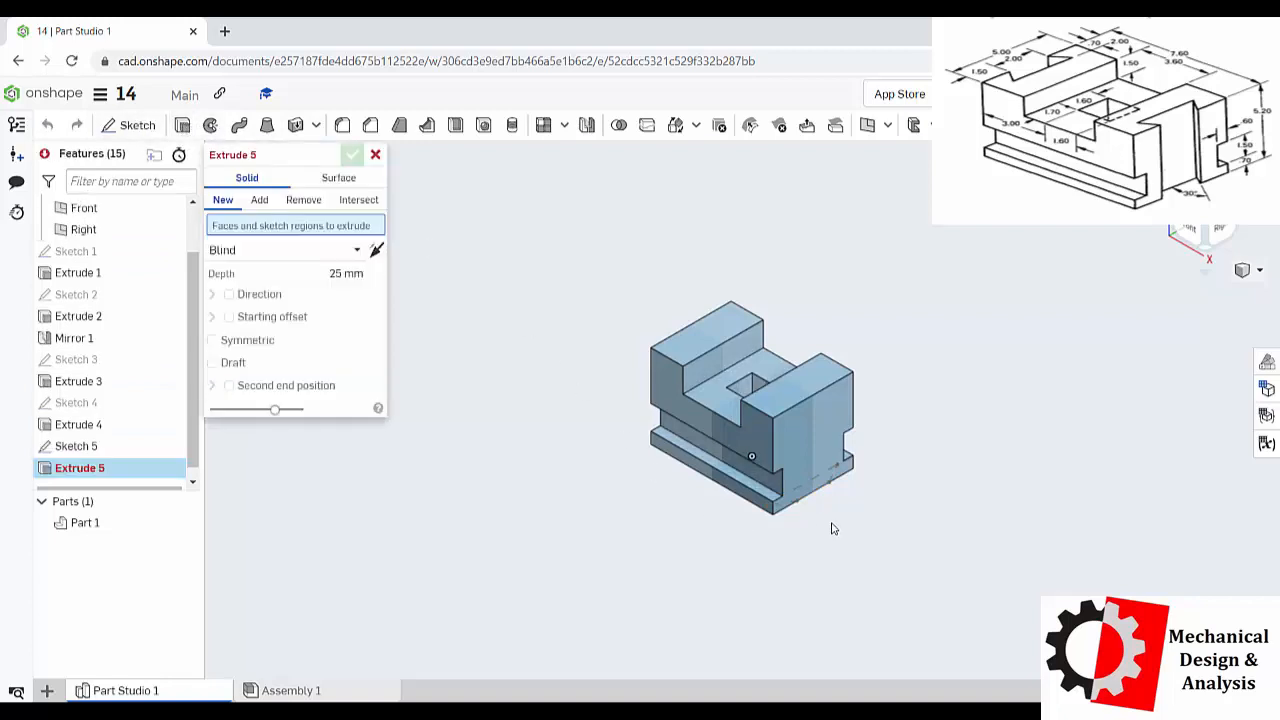
mouse_move(823, 503)
right_mouse_down()
mouse_move(830, 445)
mouse_move(857, 560)
mouse_move(577, 520)
right_mouse_up()
left_click(829, 443)
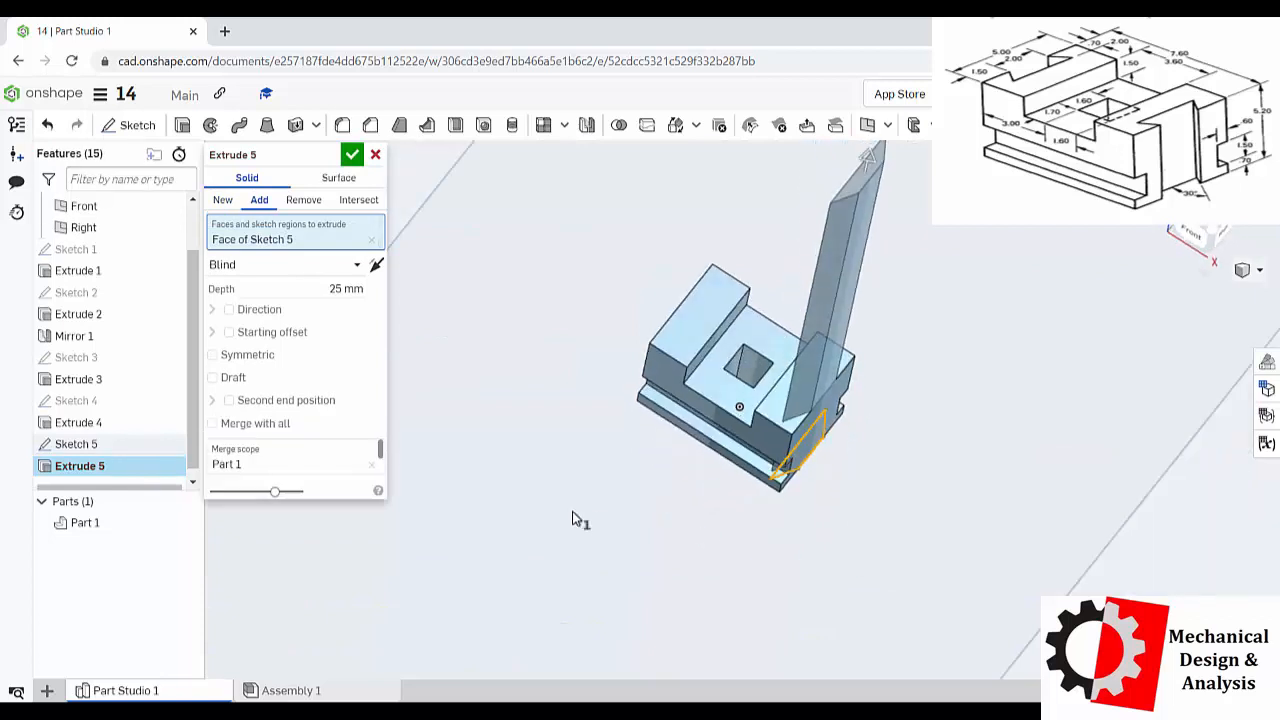
left_click(303, 200)
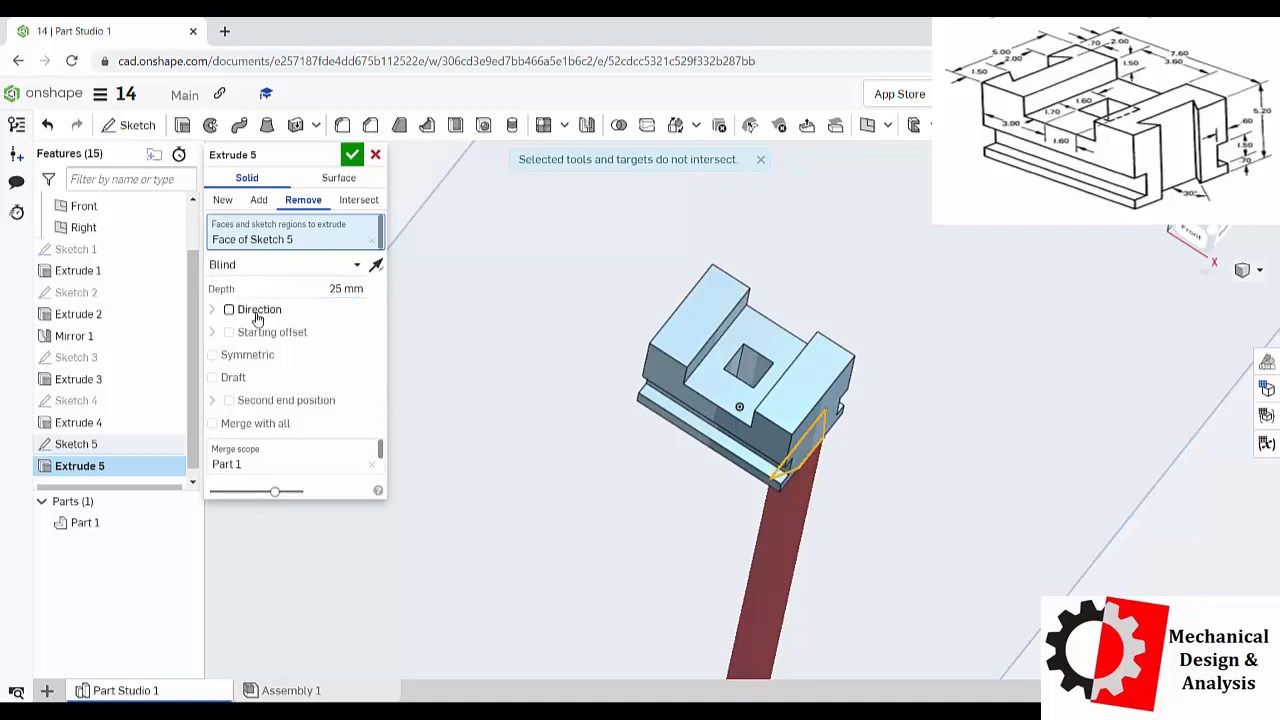
left_click(240, 265)
left_click(252, 399)
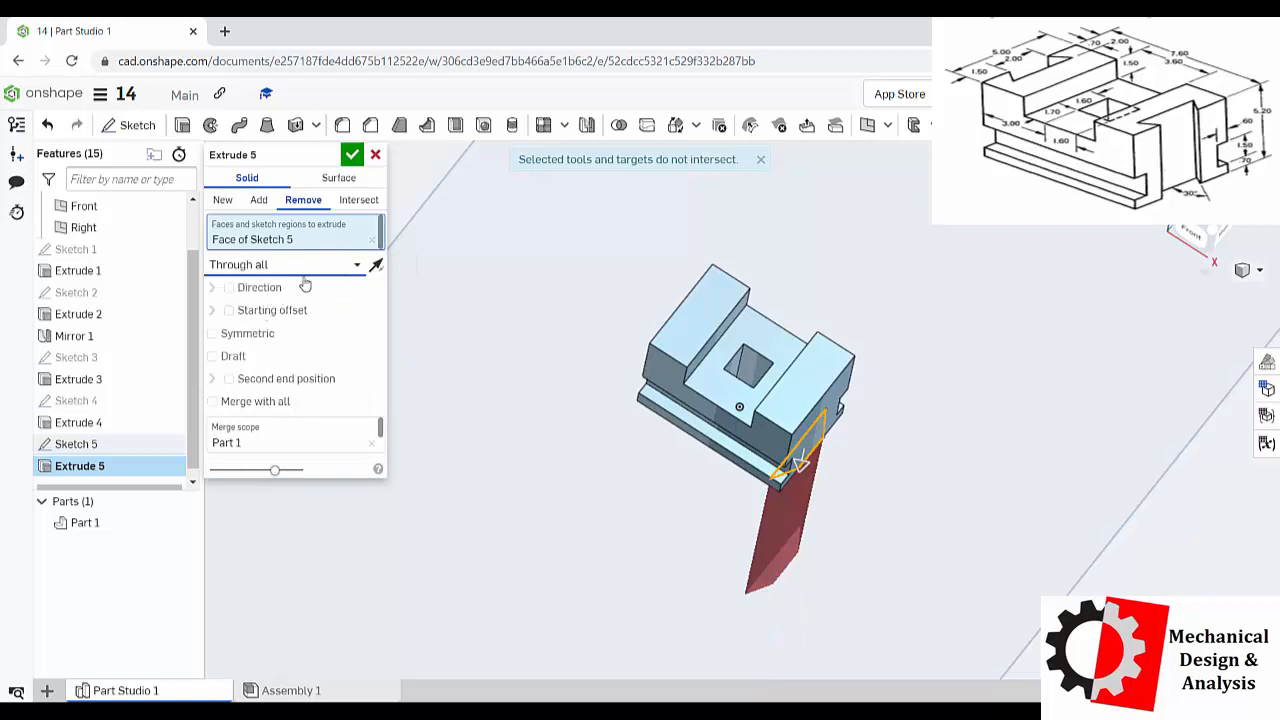
left_click(376, 266)
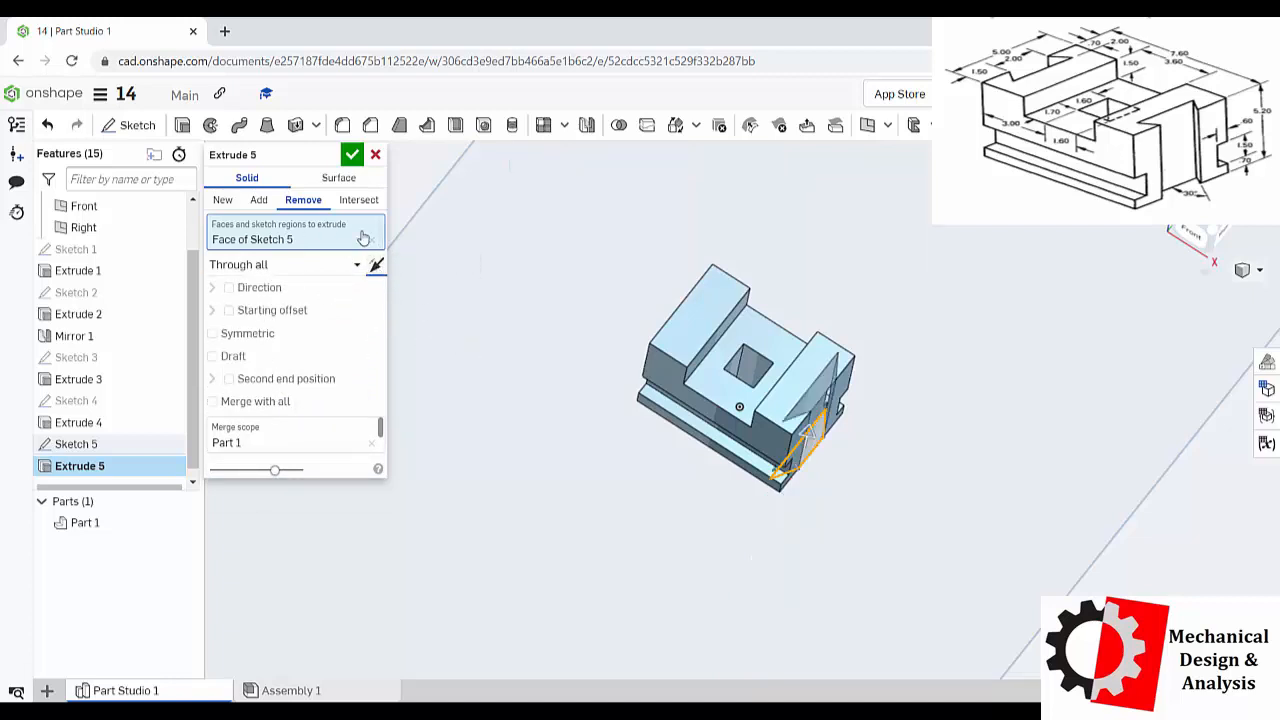
left_click(352, 153)
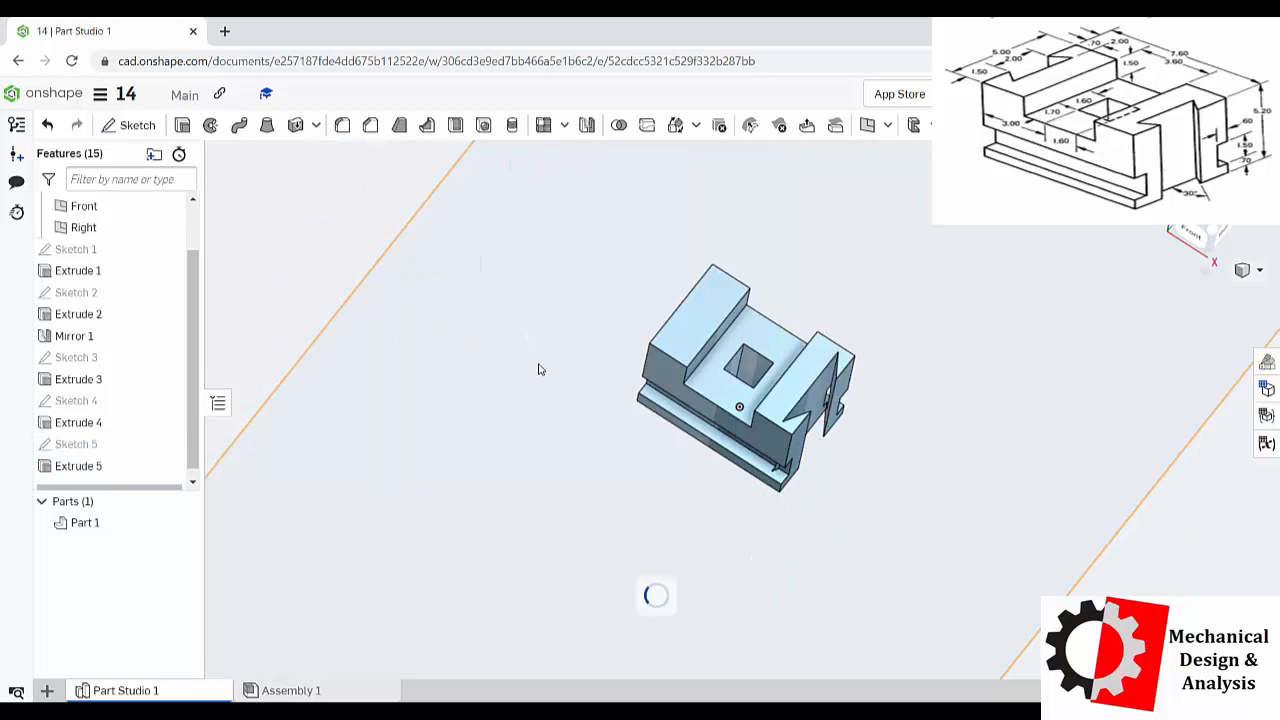
Examine the dovetail cut at the block's end from a rotated angle and in isometric view.
left_click(535, 366)
right_click_drag(502, 342, 458, 318)
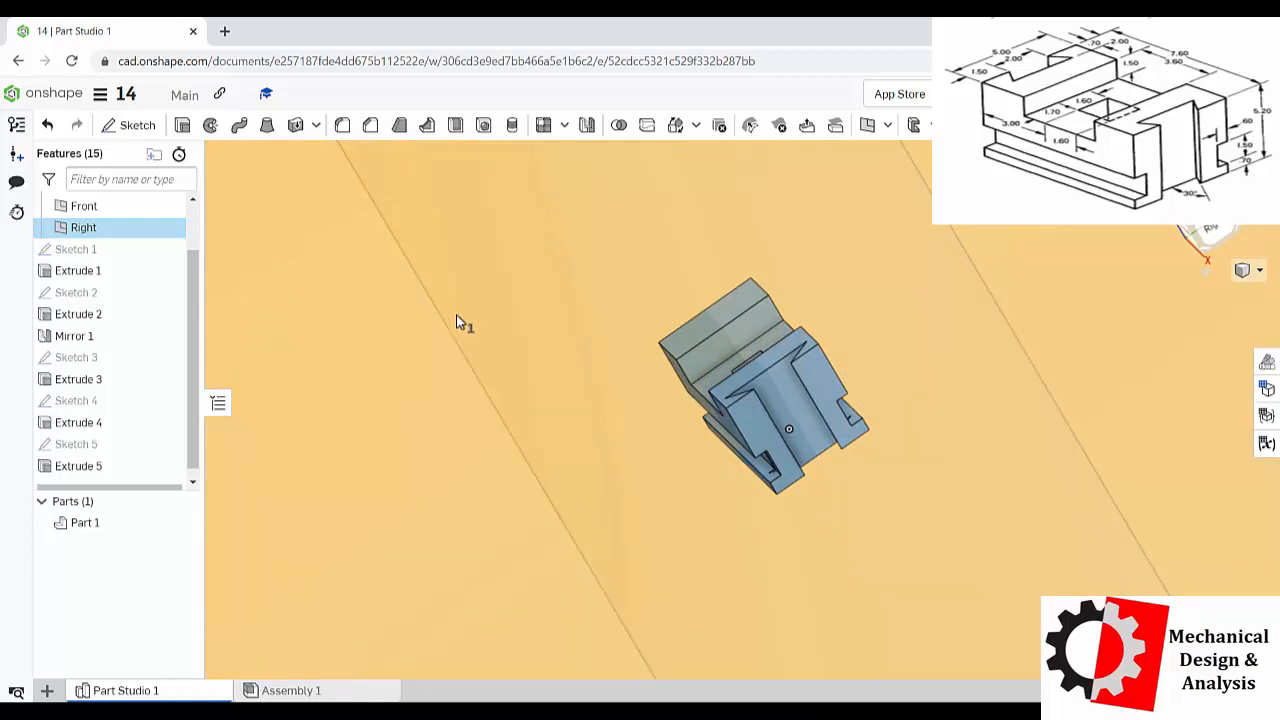
scroll(546, 365, "down", 4)
scroll(552, 368, "down", 5)
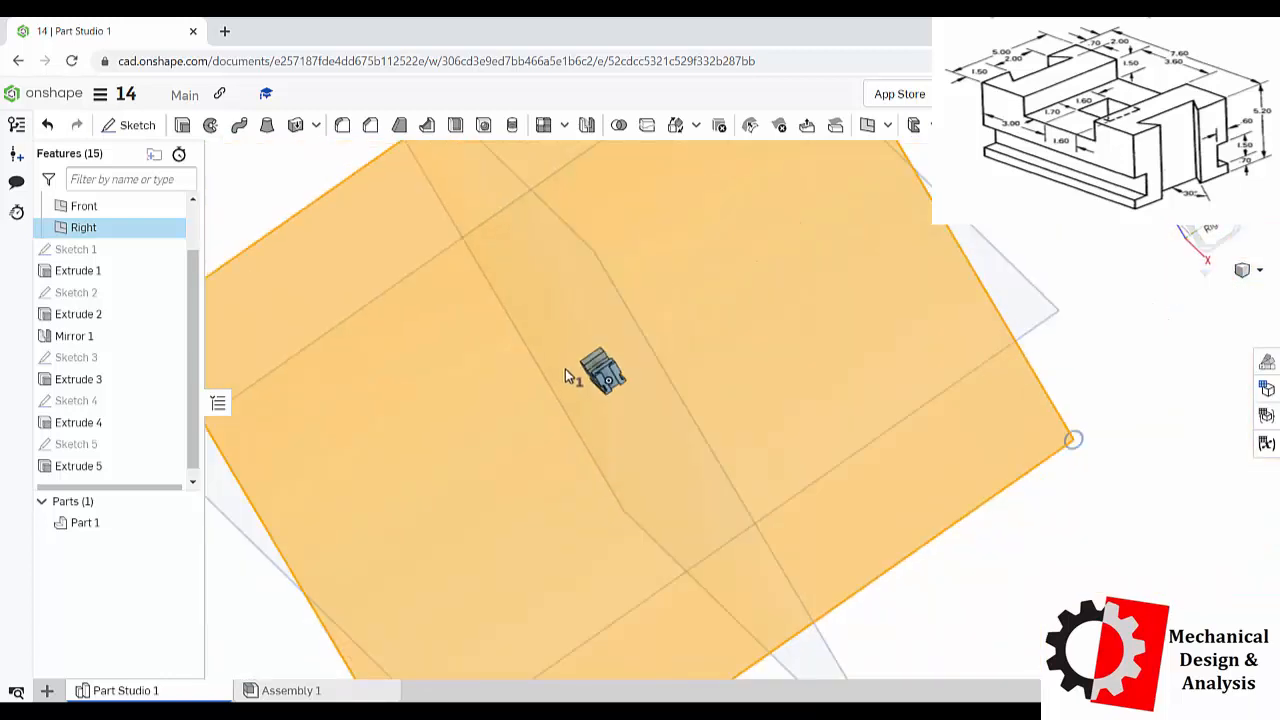
right_click(982, 314)
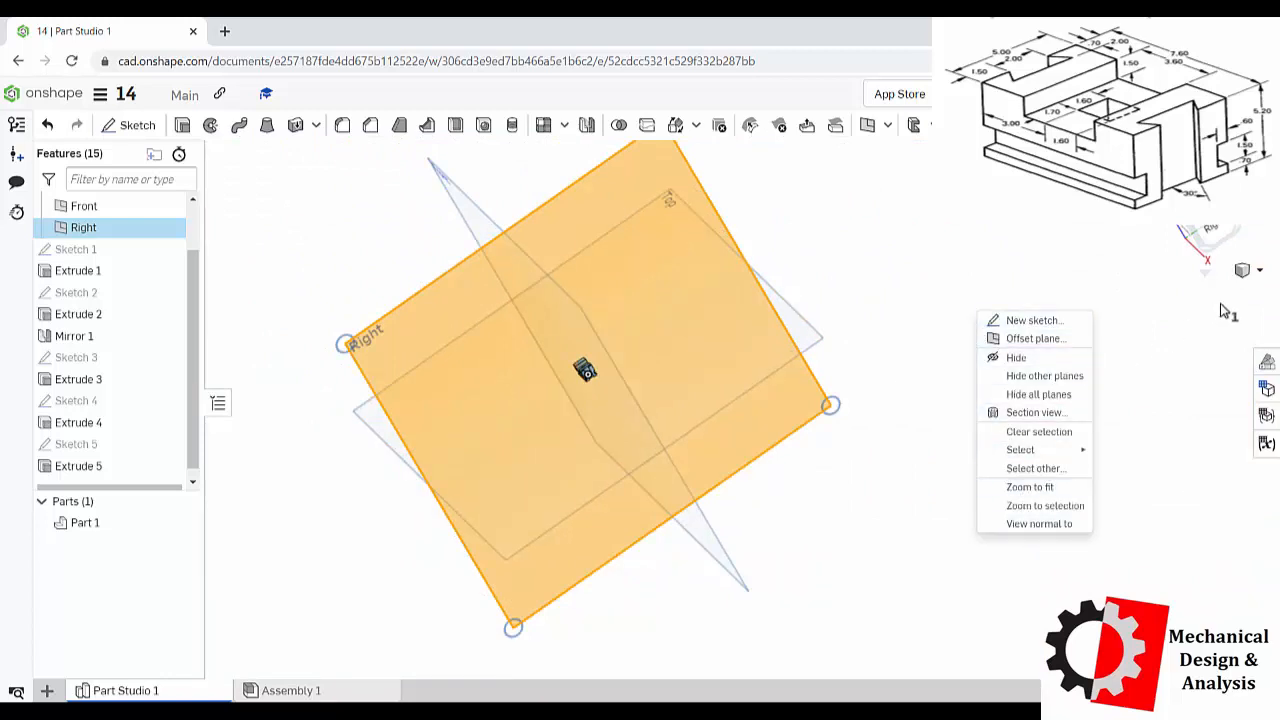
left_click(1259, 270)
left_click(1207, 302)
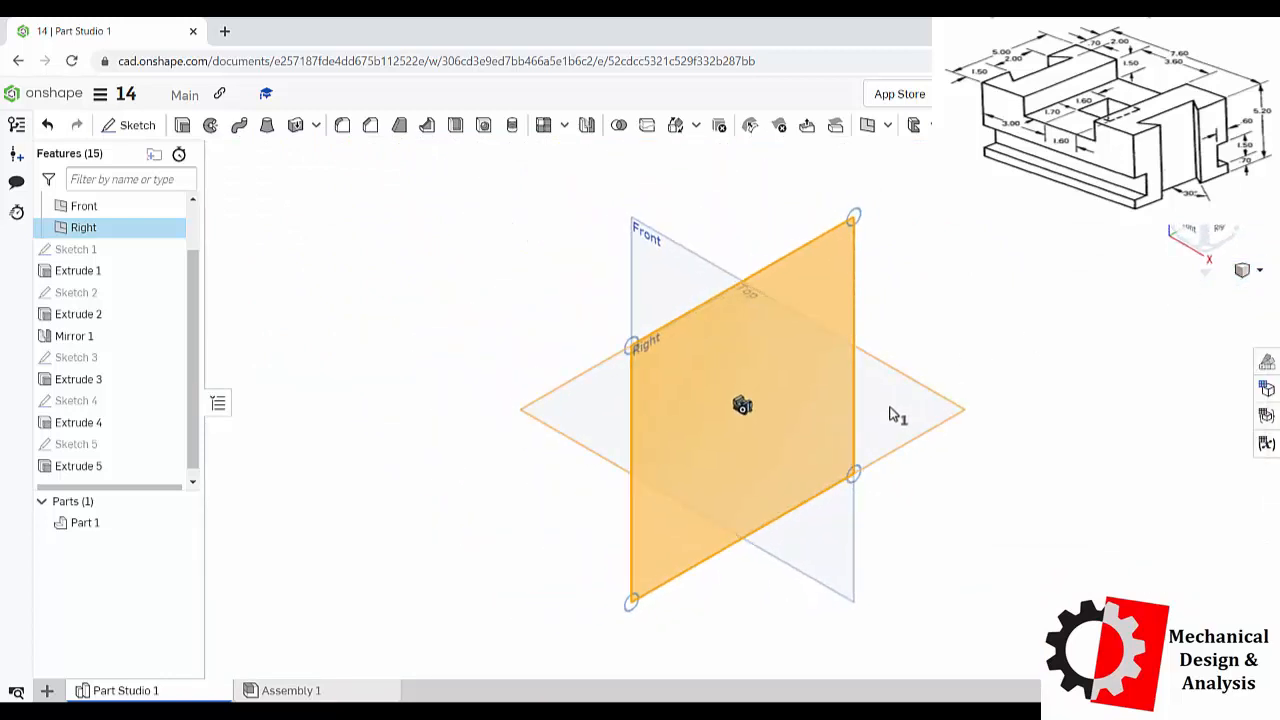
scroll(745, 425, "up", 12)
scroll(745, 424, "down", 10)
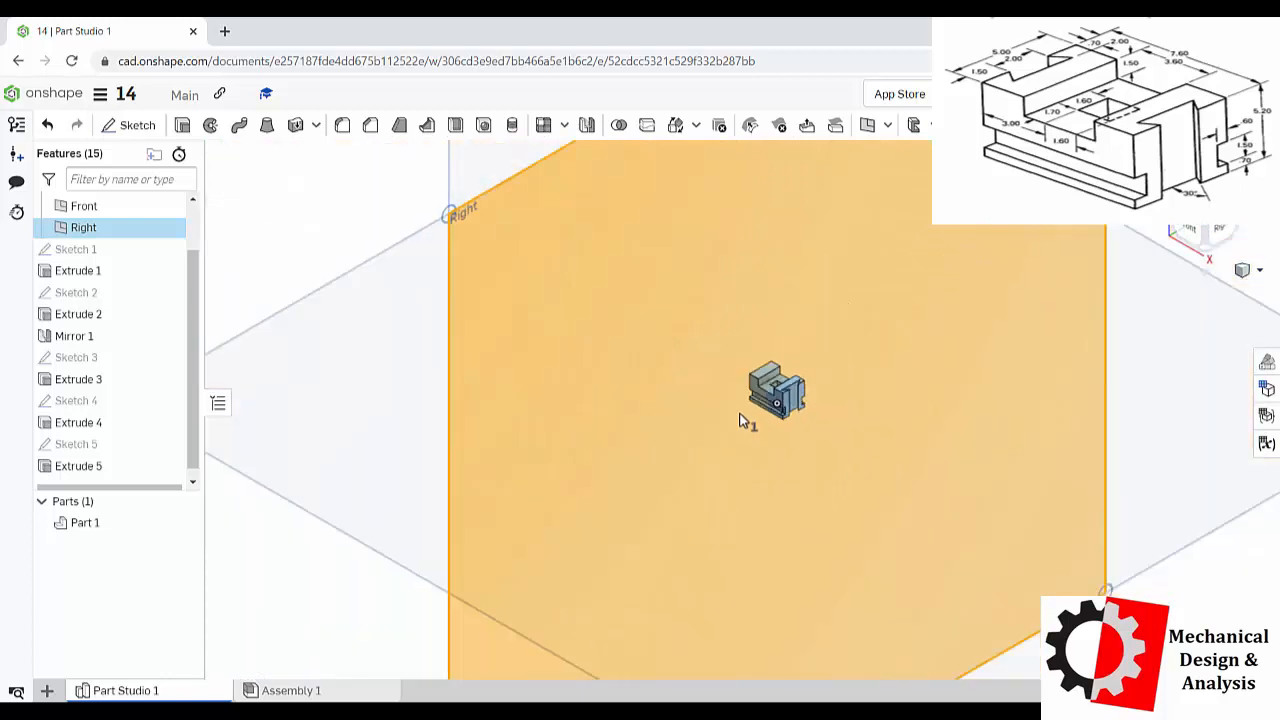
left_click(742, 421)
scroll(740, 428, "up", 4)
scroll(735, 420, "up", 3)
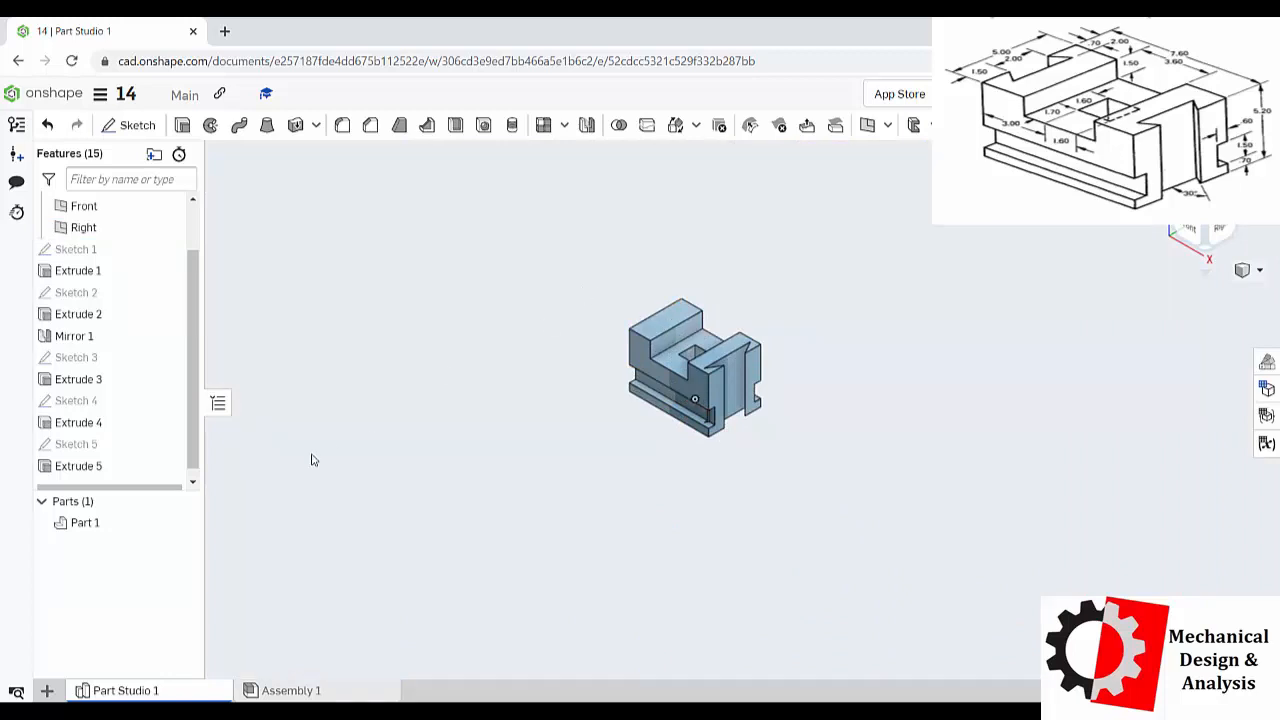
Mirror the dovetail cut Extrude 5 about the Right plane with a Feature mirror.
left_click(80, 466)
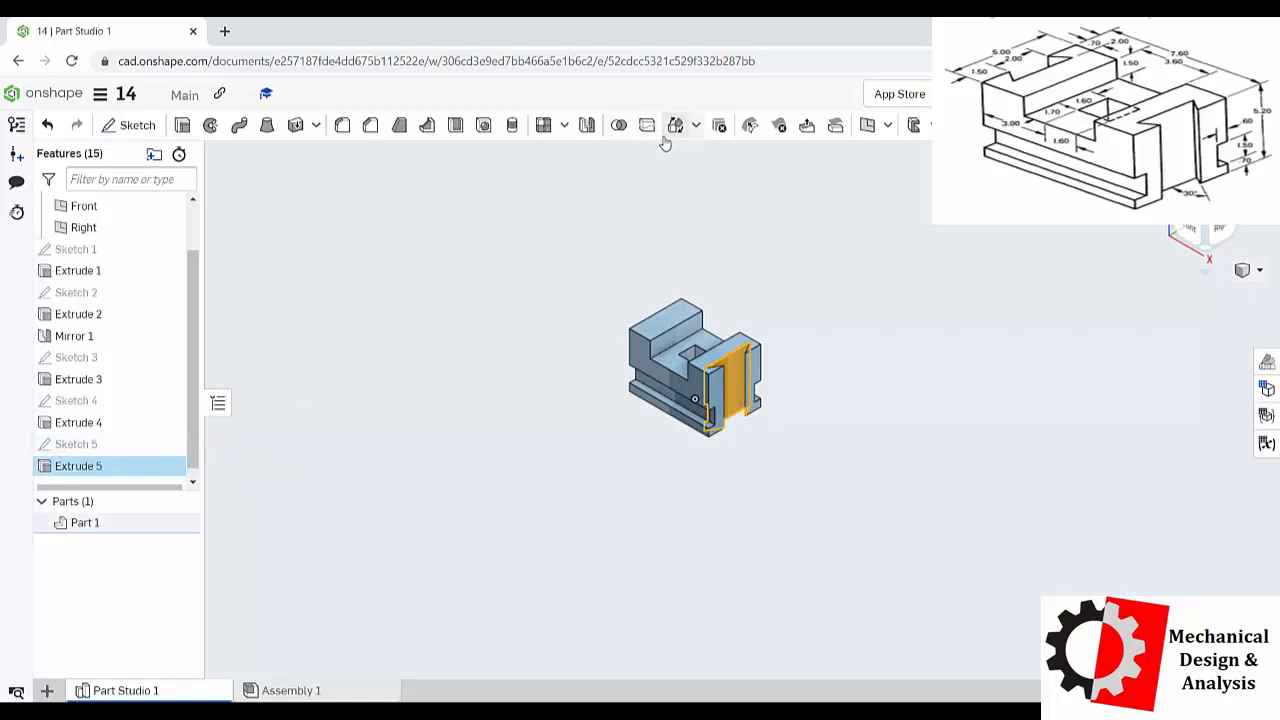
left_click(587, 126)
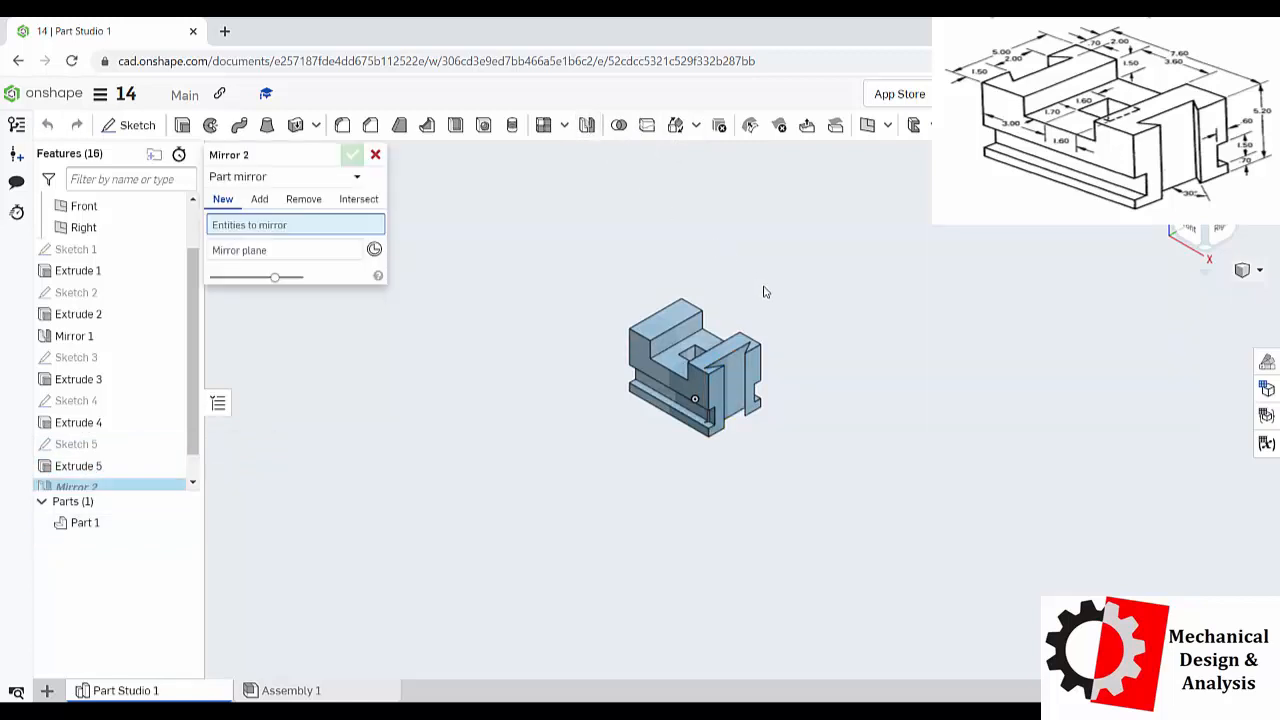
left_click(278, 177)
left_click(252, 226)
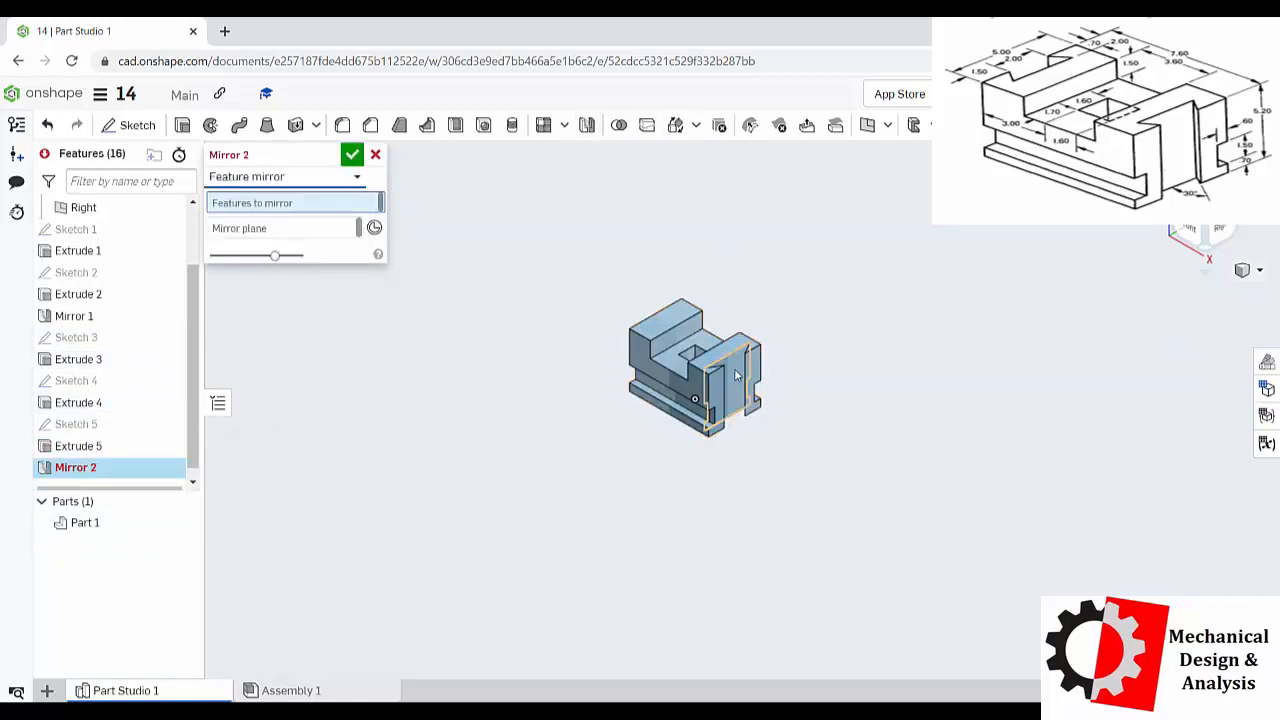
left_click(90, 446)
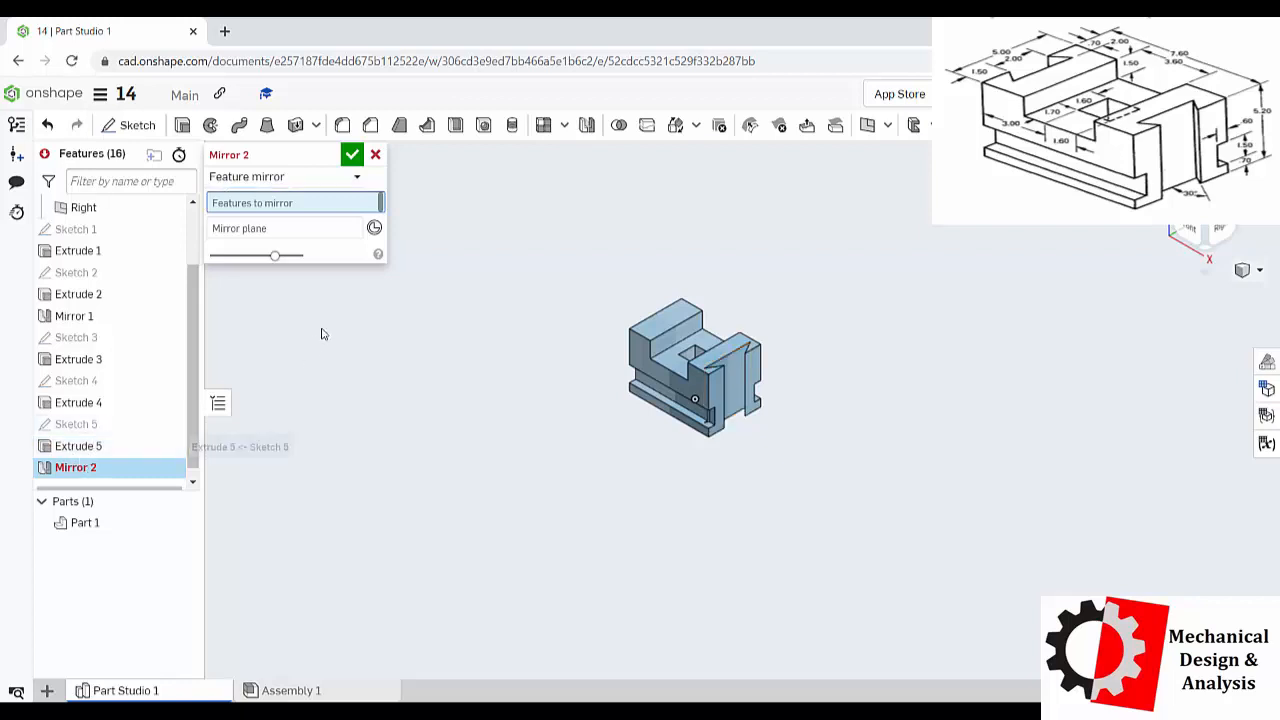
scroll(475, 375, "down", 5)
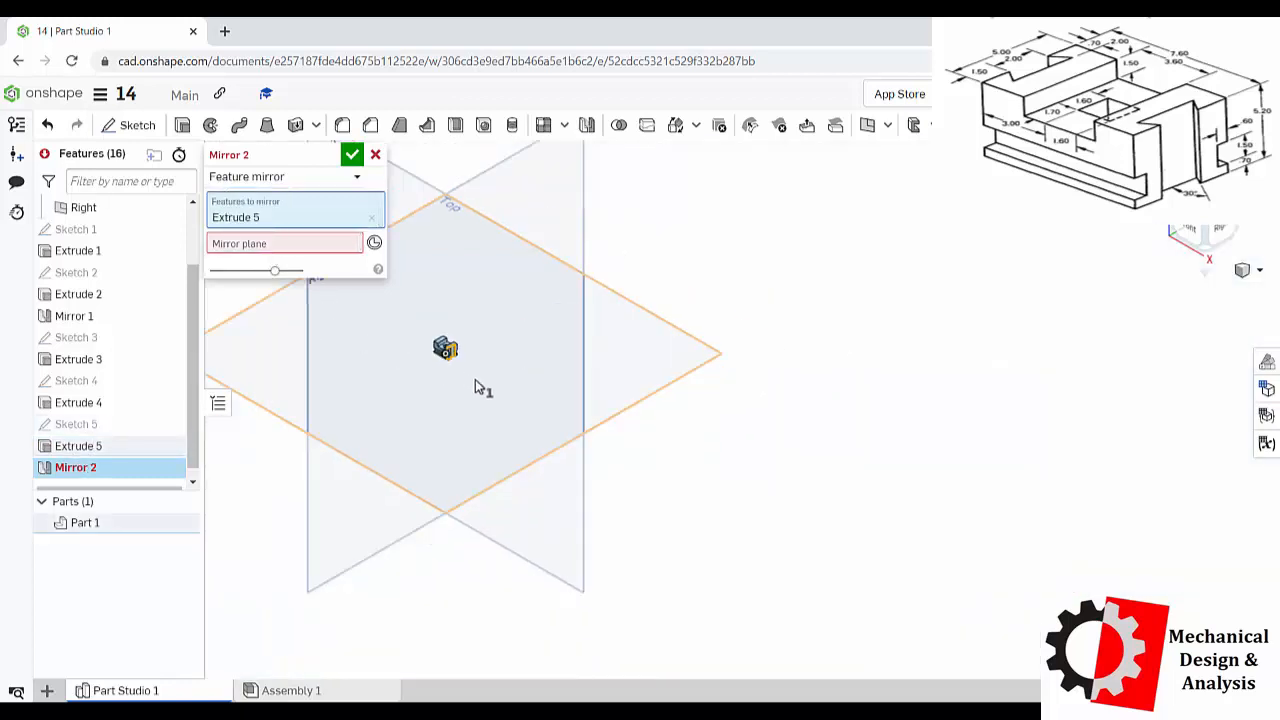
right_click_drag(538, 288, 575, 307)
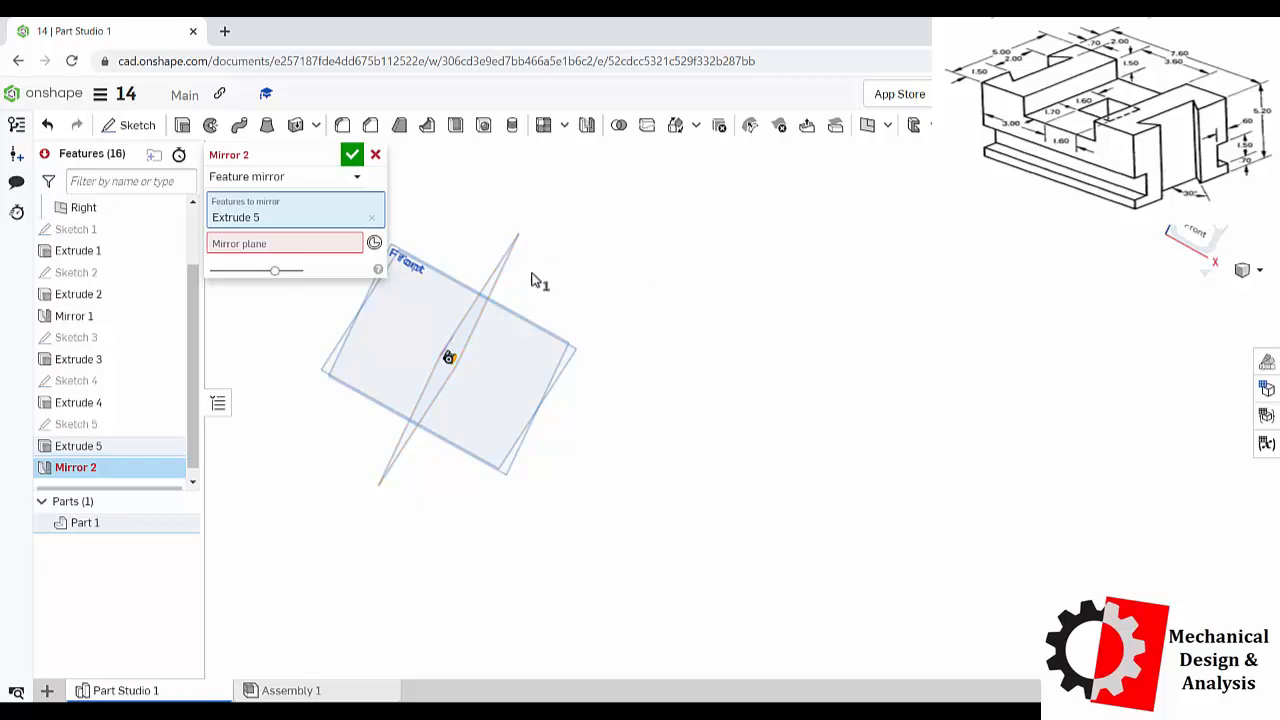
left_click(344, 246)
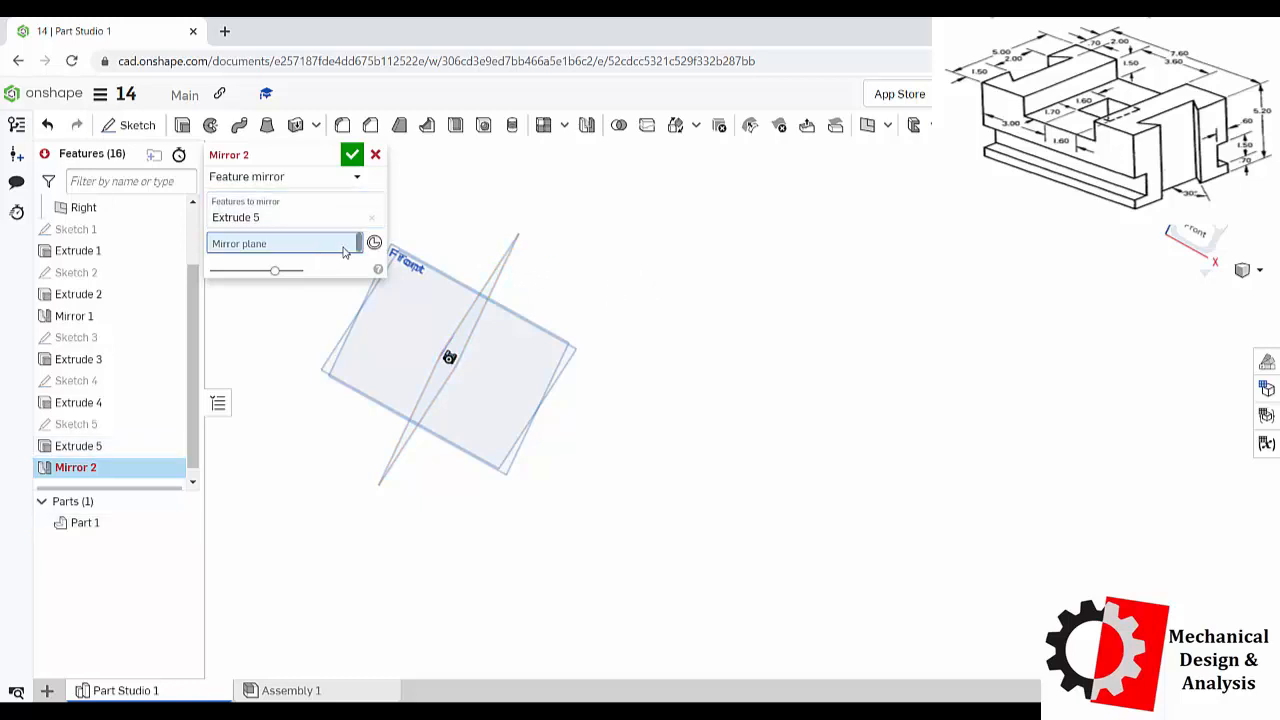
left_click(499, 274)
right_click_drag(680, 309, 640, 320)
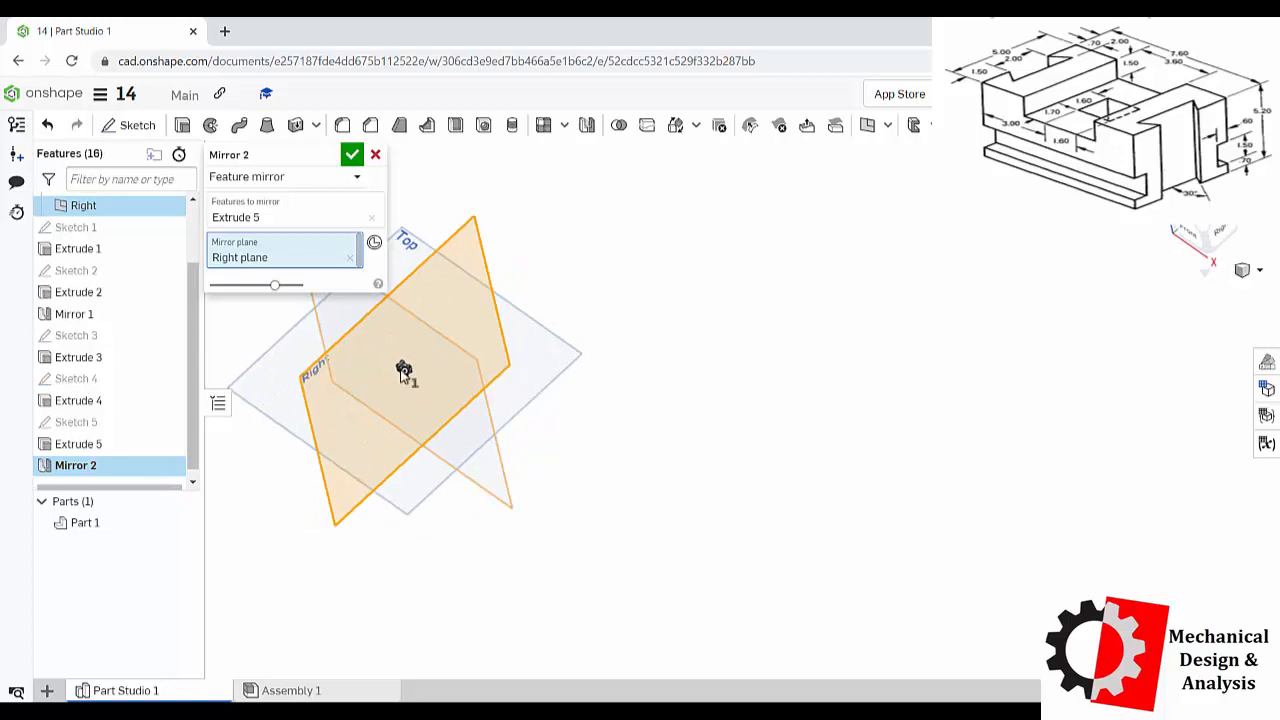
scroll(383, 367, "up", 5)
left_click(352, 154)
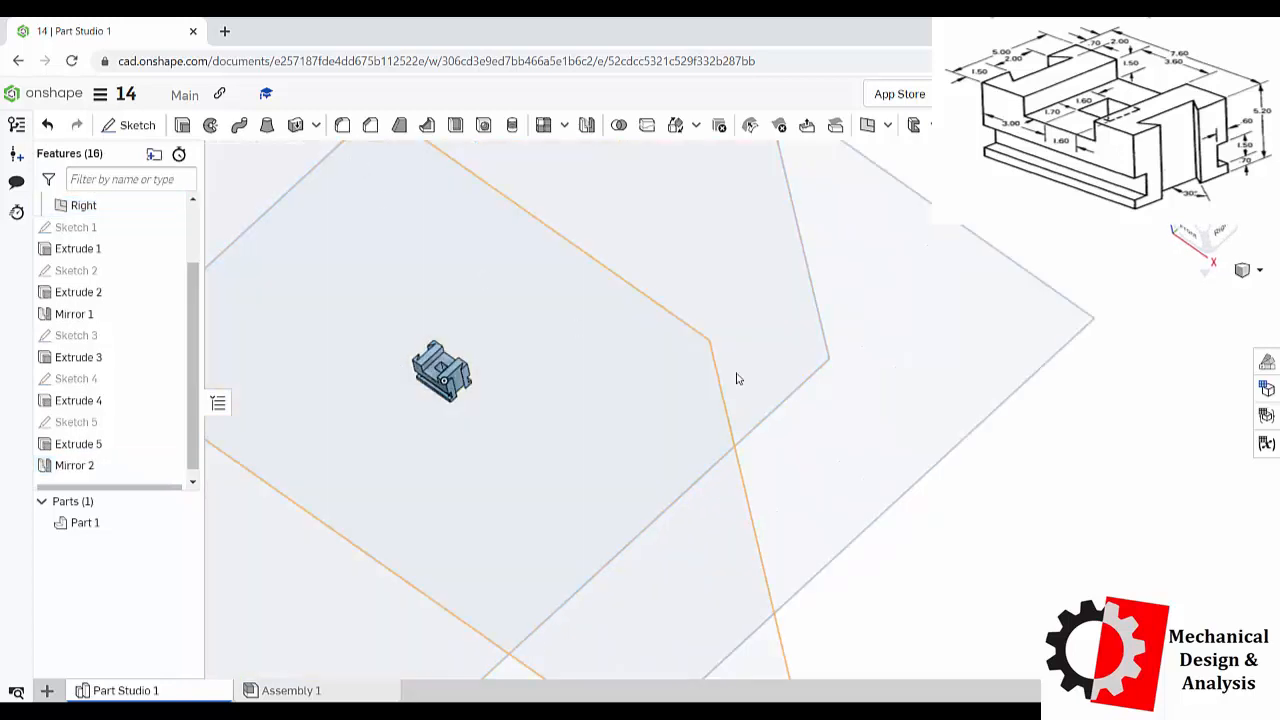
left_click(1018, 274)
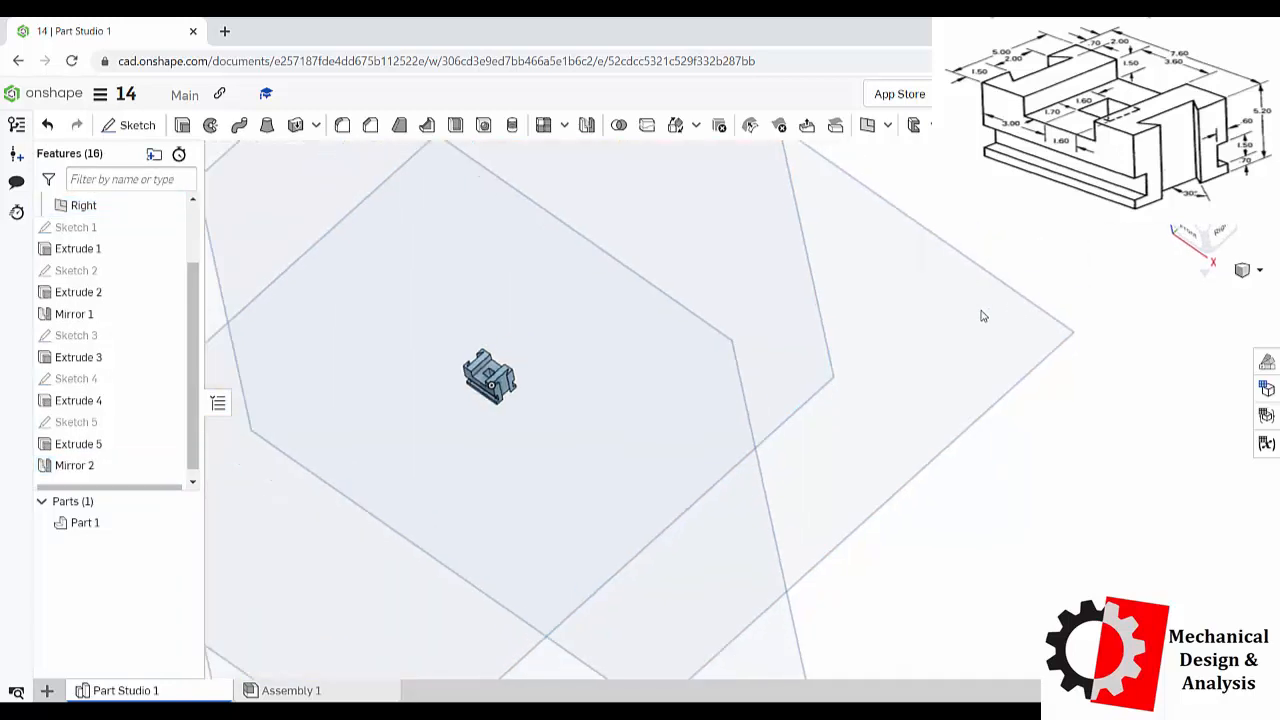
scroll(757, 434, "up", 5)
scroll(762, 296, "up", 5)
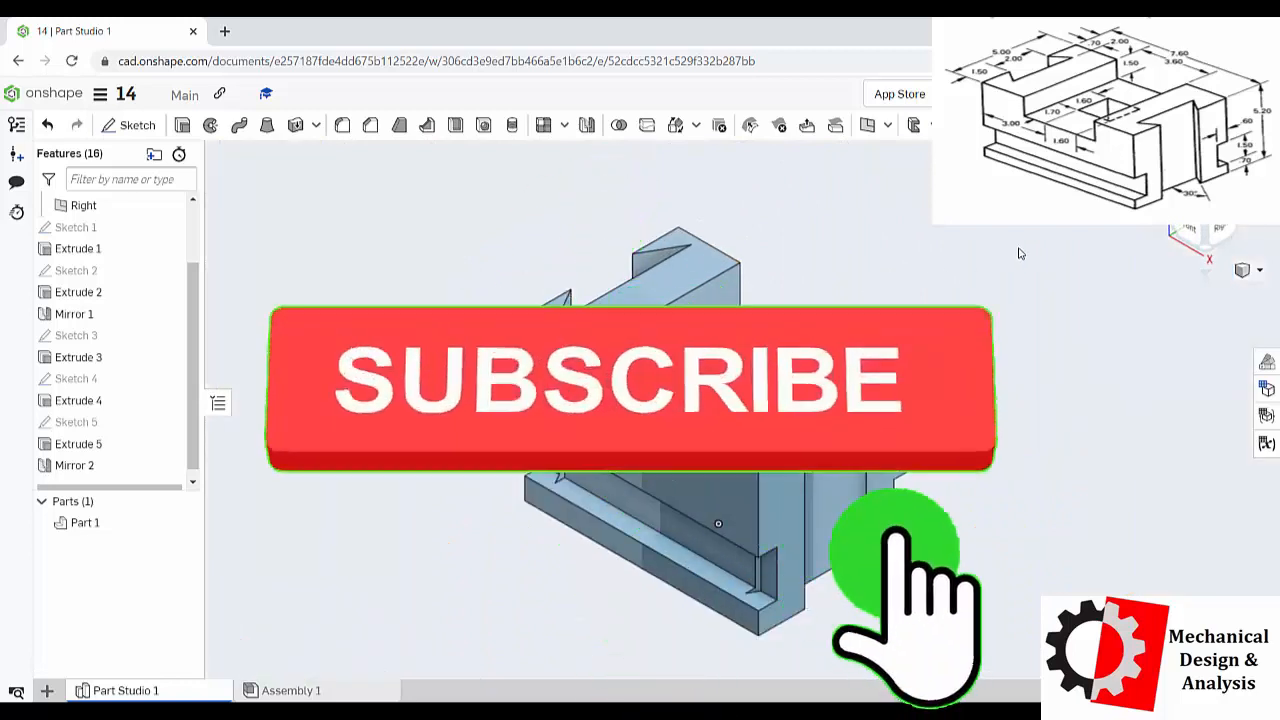
left_click(1020, 253)
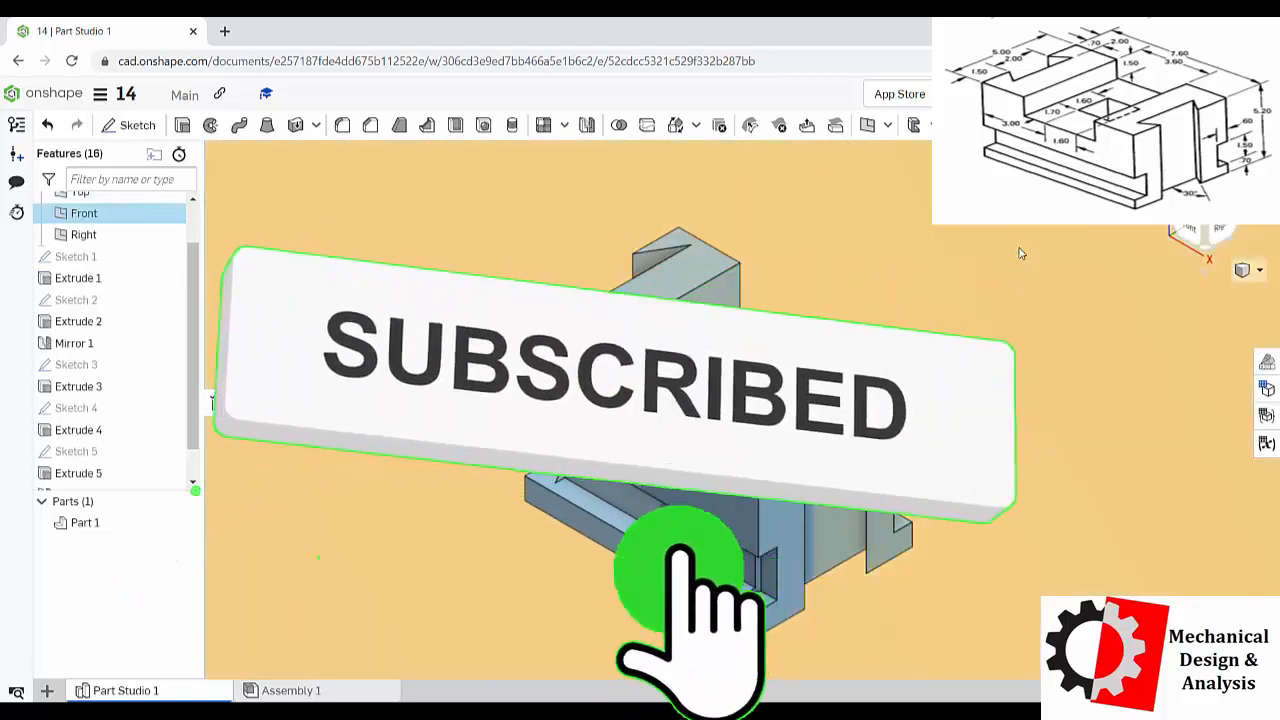